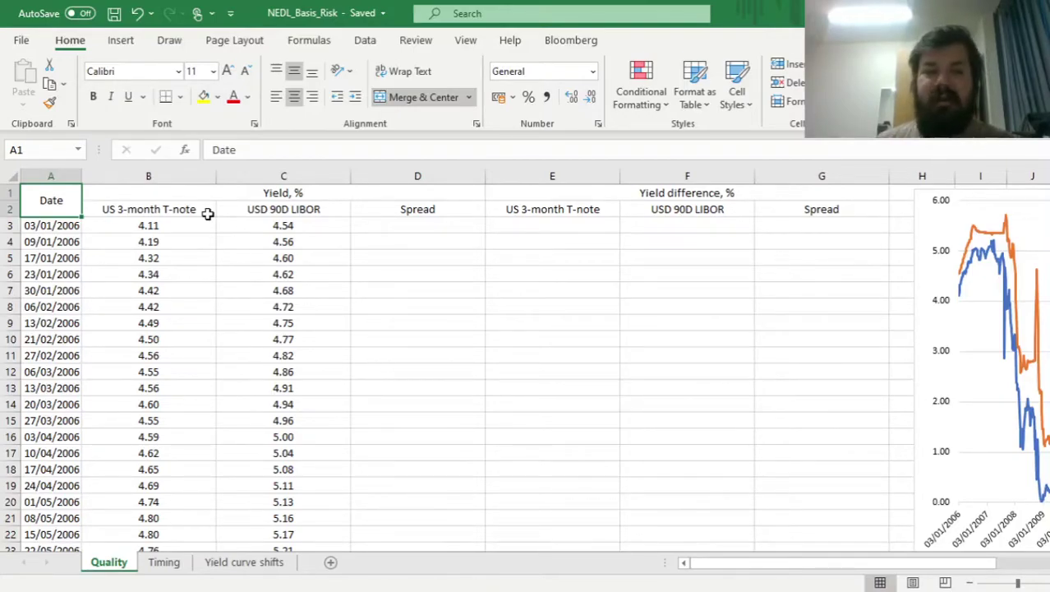
# Examine the US 3-month T-note and USD 90D LIBOR yield columns and the chart of both series
pyautogui.click(275, 214)
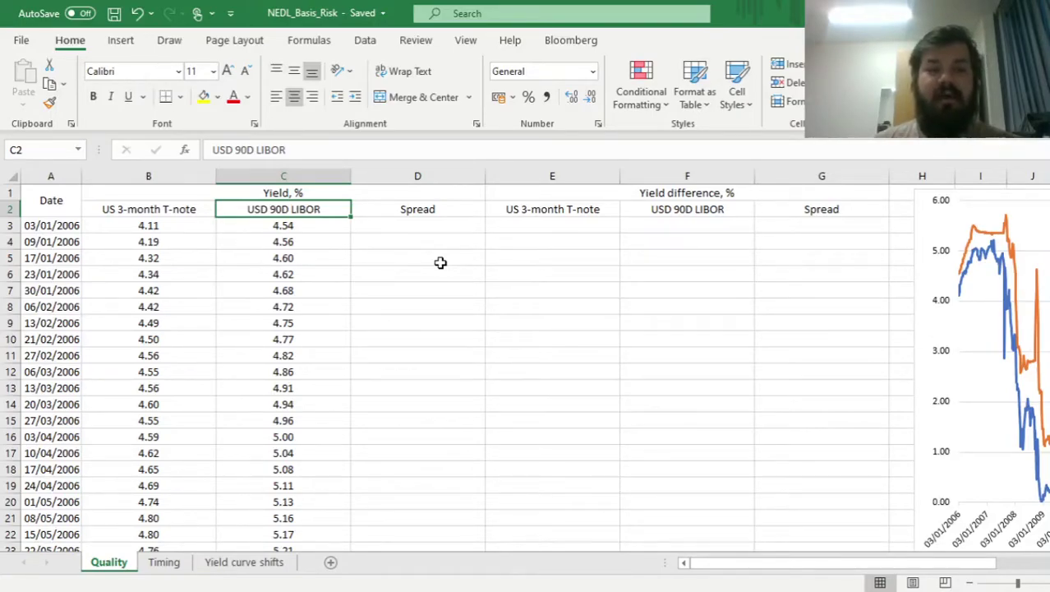
pyautogui.press('Left')
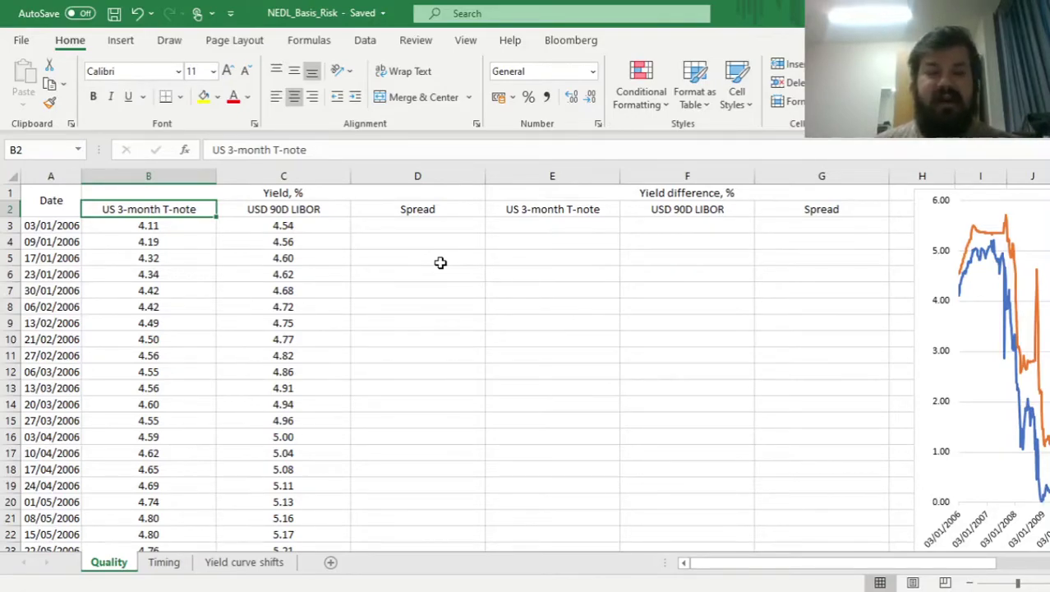
pyautogui.click(283, 225)
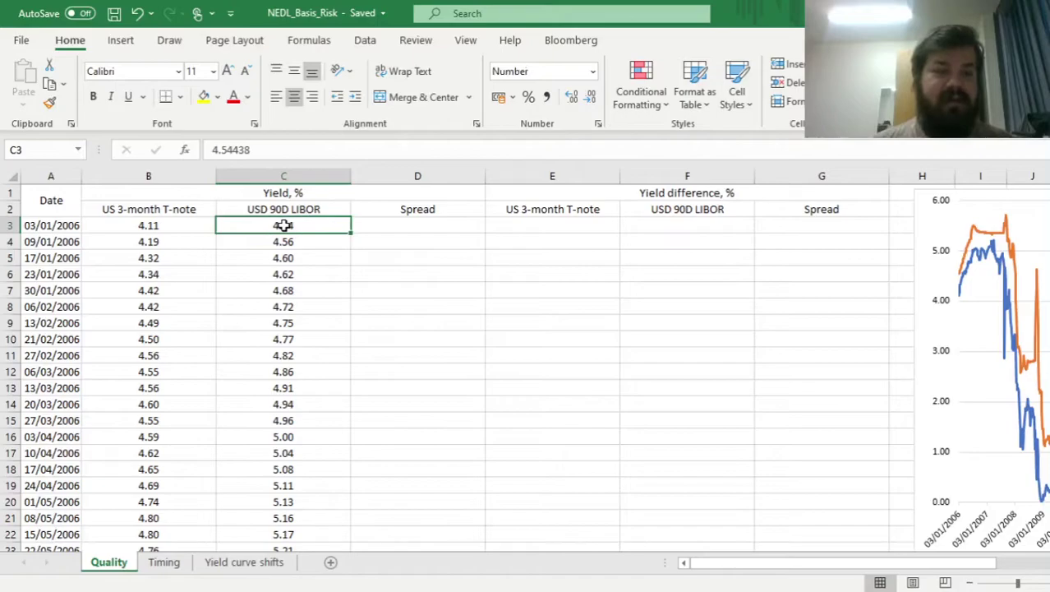
pyautogui.click(267, 211)
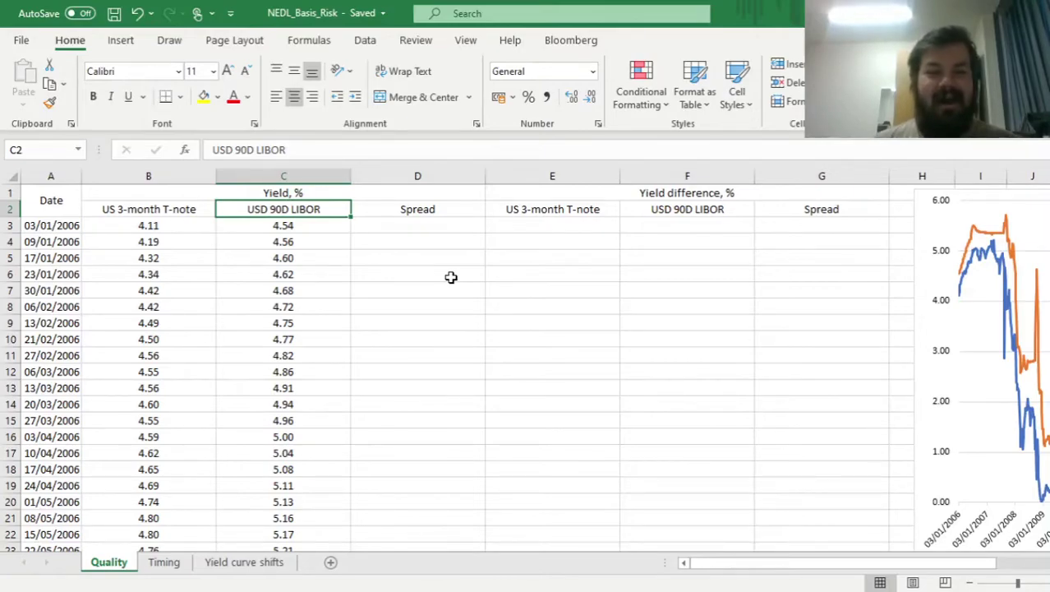
pyautogui.click(157, 208)
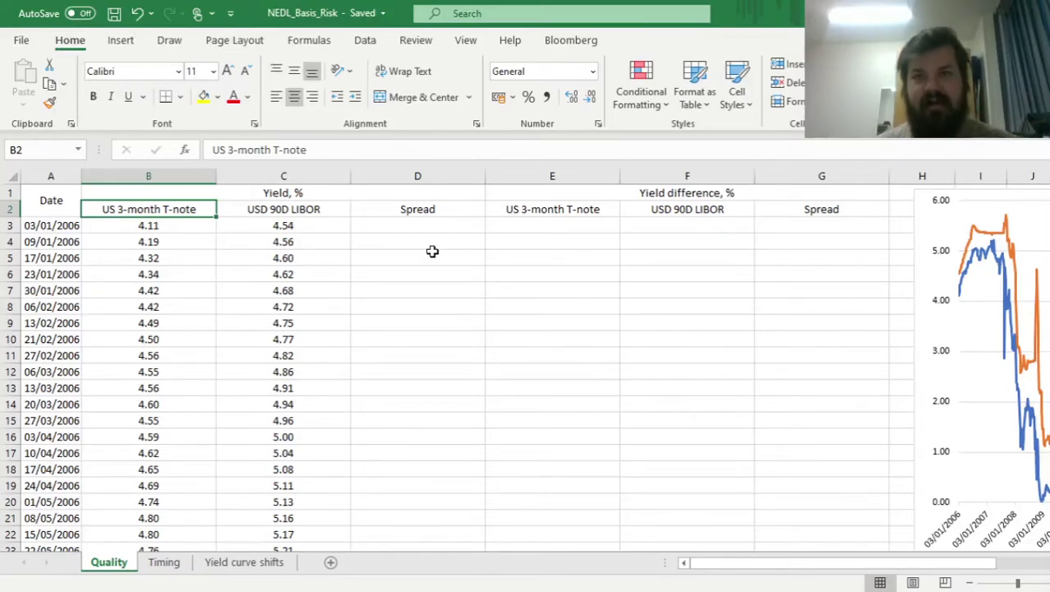
pyautogui.press('Right')
pyautogui.press('Right')
pyautogui.press('Right')
pyautogui.press('Right')
pyautogui.press('Right')
pyautogui.press('Right')
pyautogui.press('Right')
pyautogui.press('Right')
pyautogui.press('Right')
pyautogui.press('Right')
pyautogui.press('Right')
pyautogui.press('Right')
pyautogui.press('Right')
pyautogui.press('Right')
pyautogui.press('Right')
pyautogui.press('Right')
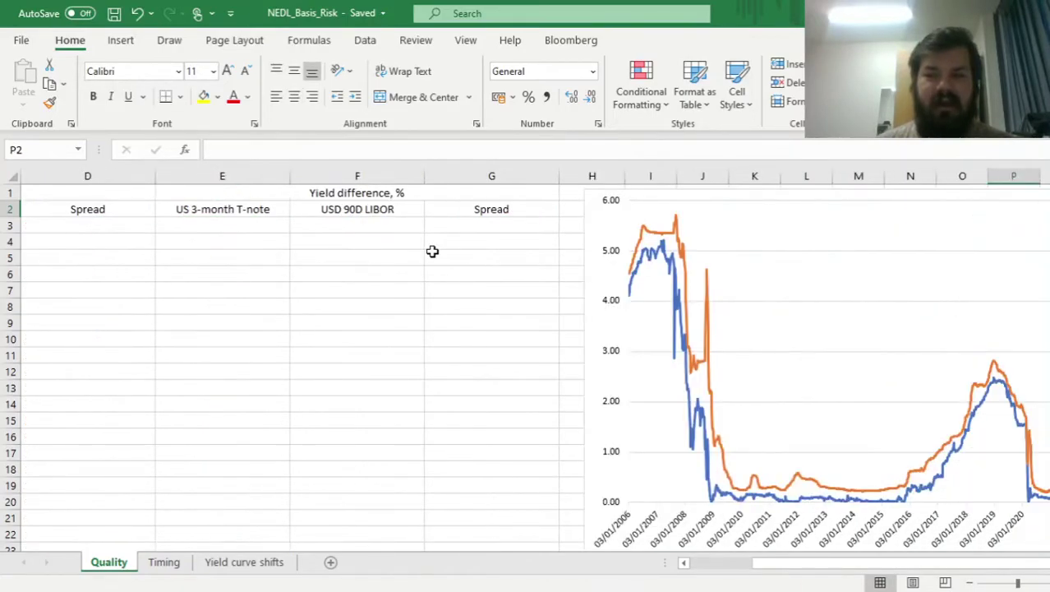
pyautogui.press('Right')
pyautogui.press('Right')
pyautogui.press('Right')
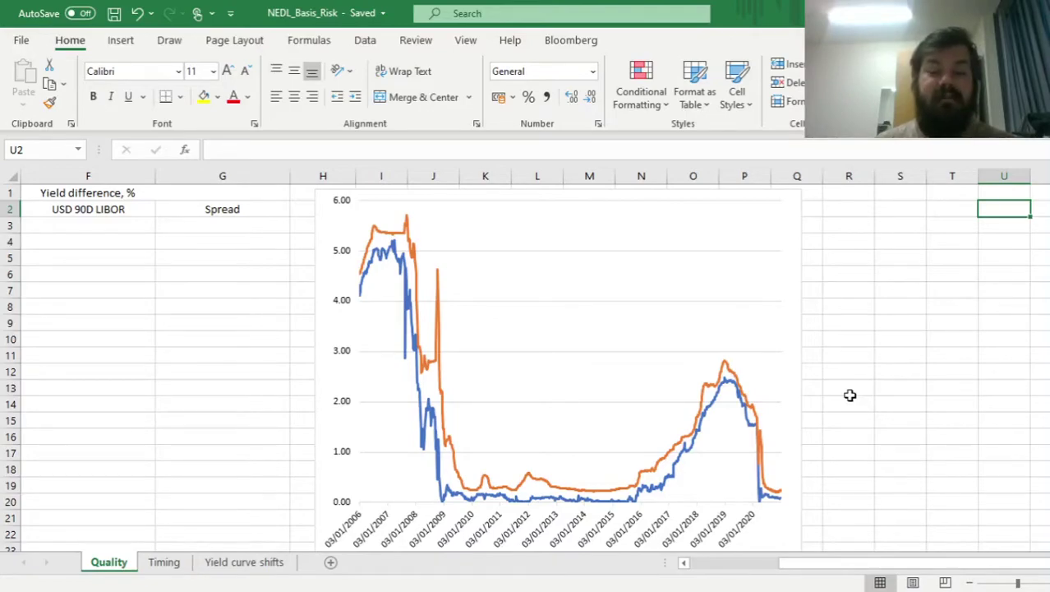
# Calculate the yield spread in D3 as =C3-B3 and fill the formula down the Spread column
pyautogui.click(143, 241)
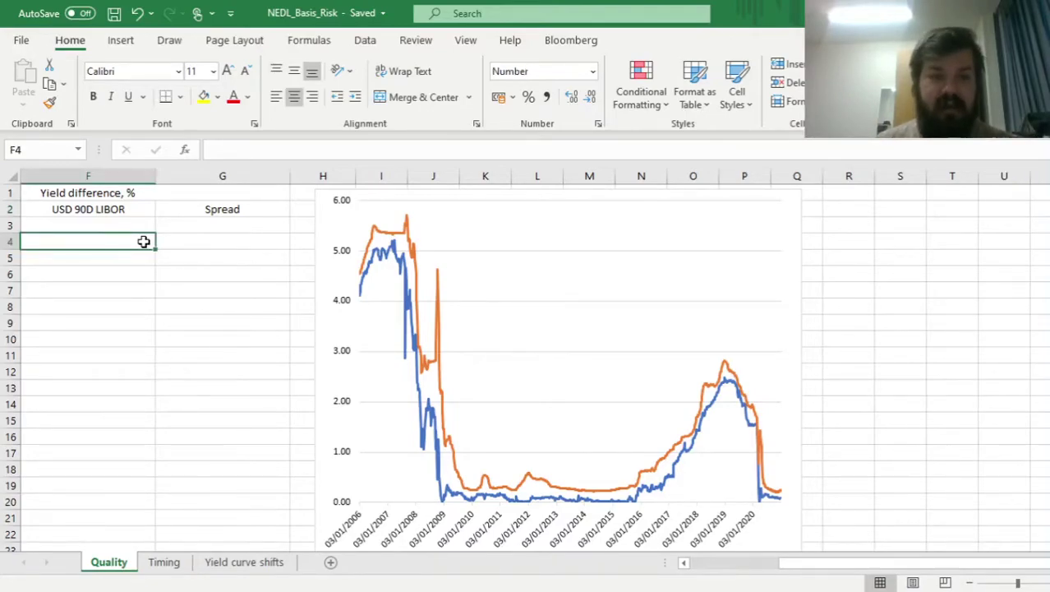
pyautogui.press('Home')
pyautogui.press('Right')
pyautogui.press('Right')
pyautogui.press('Right')
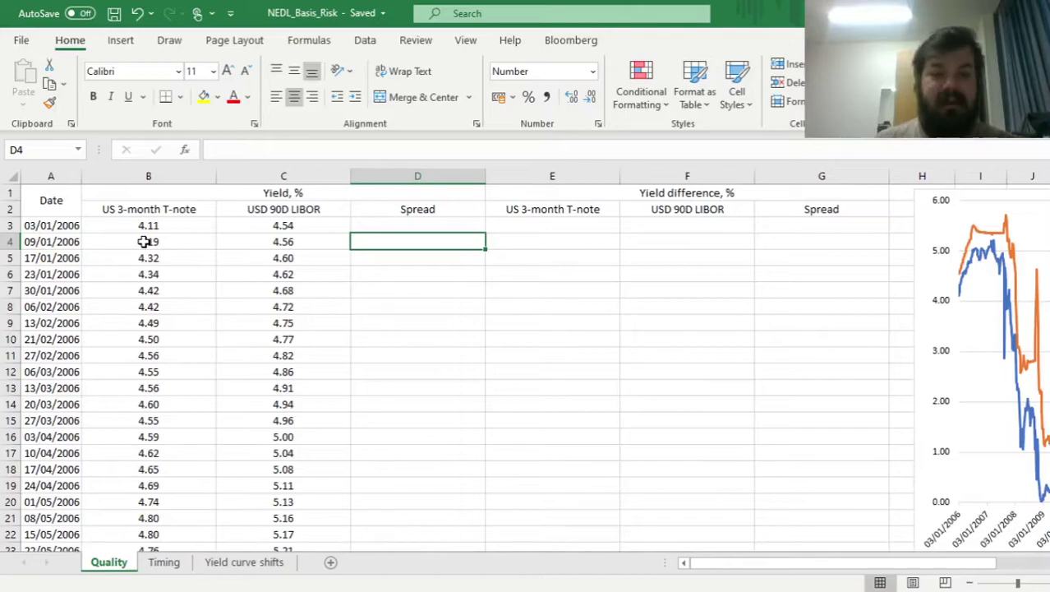
pyautogui.press('Up')
pyautogui.write('=')
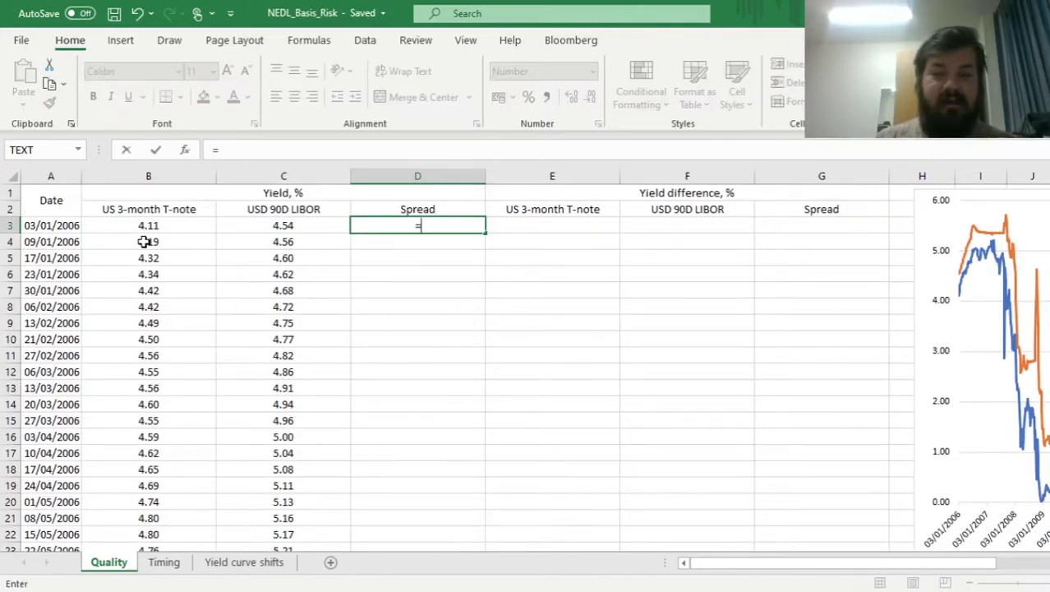
pyautogui.click(279, 225)
pyautogui.write('-')
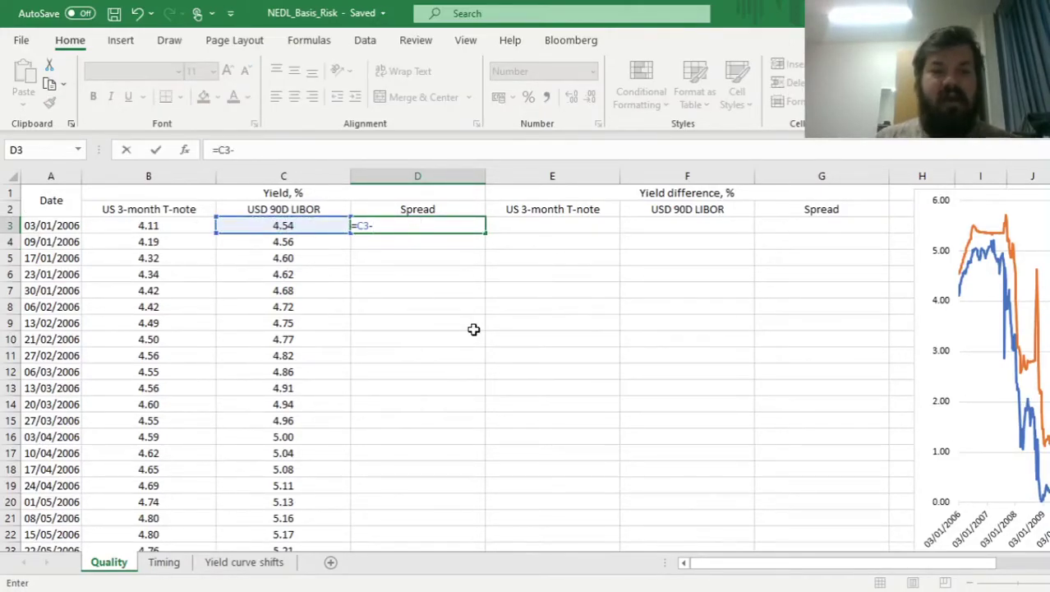
pyautogui.click(159, 227)
pyautogui.hotkey('ctrl', 'Return')
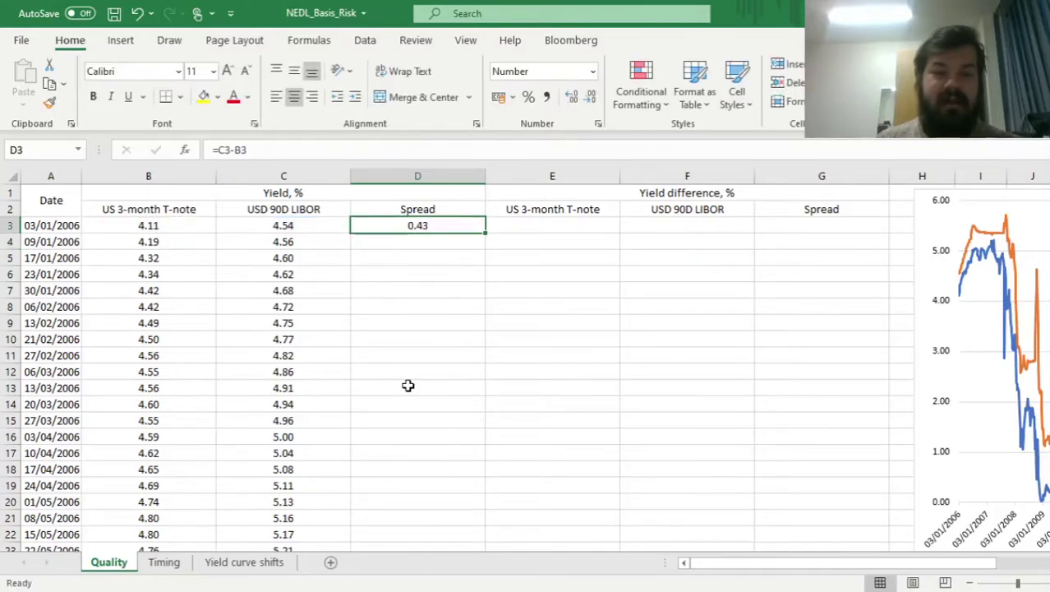
pyautogui.doubleClick(486, 233)
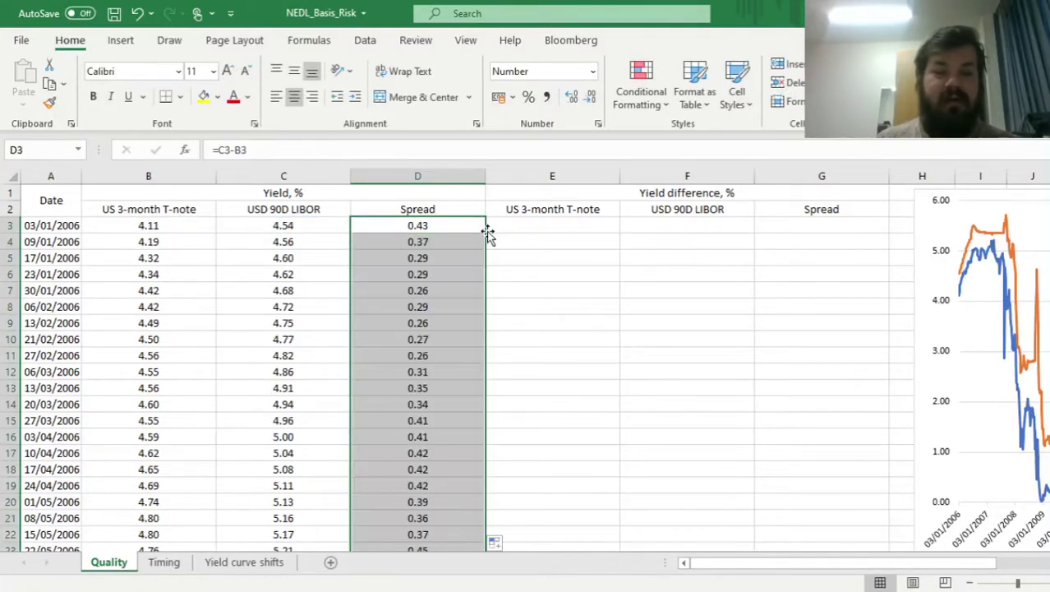
# Check how far the date series extends and review the first USD 90D LIBOR yields
pyautogui.click(63, 225)
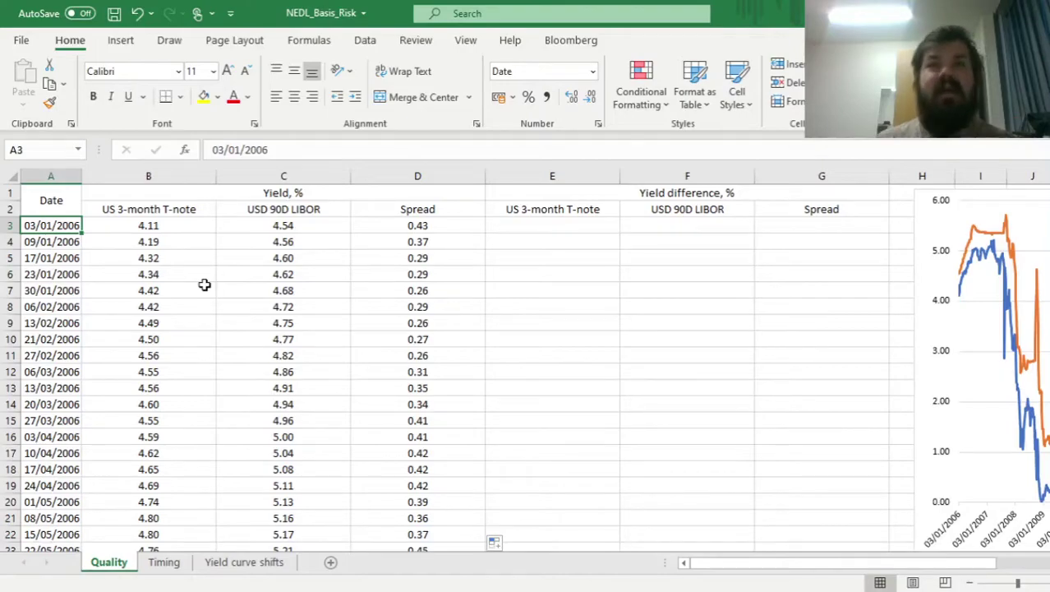
pyautogui.hotkey('ctrl', 'Down')
pyautogui.hotkey('ctrl', 'Up')
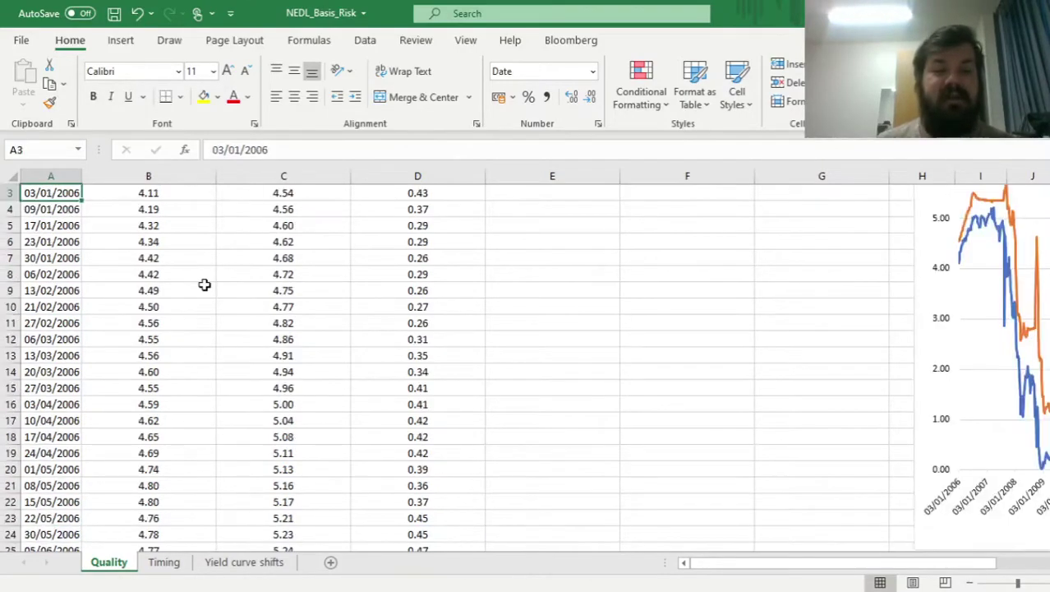
pyautogui.hotkey('ctrl', 'Up')
pyautogui.click(530, 241)
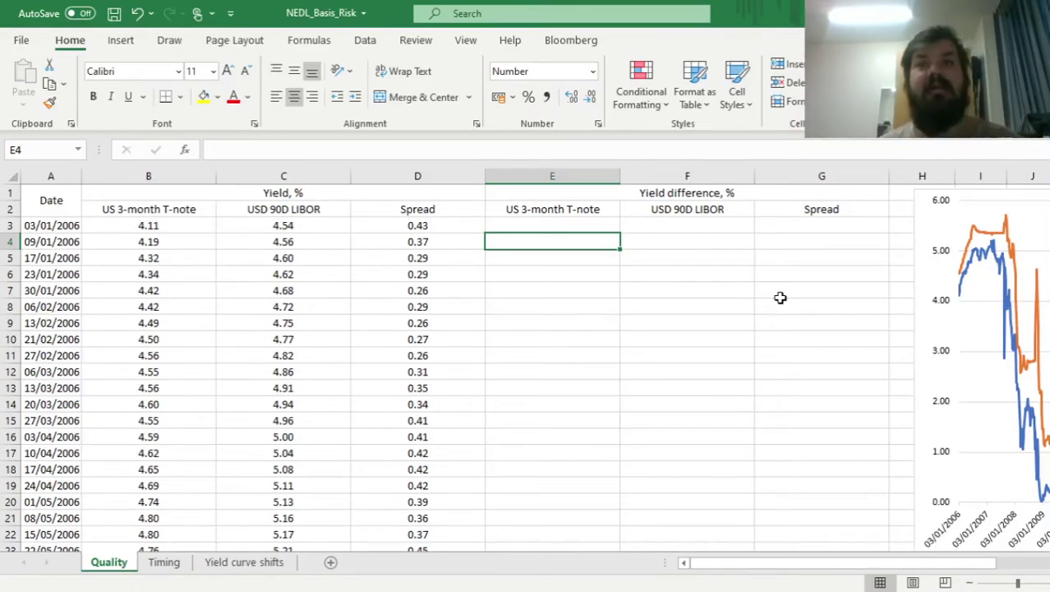
pyautogui.moveTo(277, 212); pyautogui.dragTo(274, 289)
# Enter the T-note yield difference =B4-B3 in E4, then extend it to the LIBOR column and down both columns
pyautogui.click(511, 236)
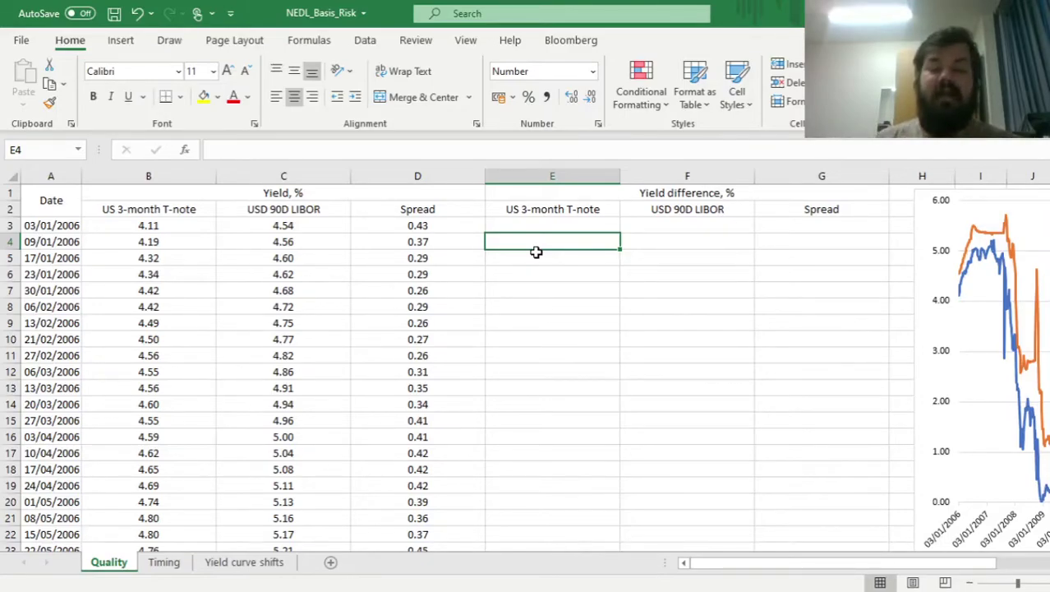
pyautogui.write('=')
pyautogui.click(118, 242)
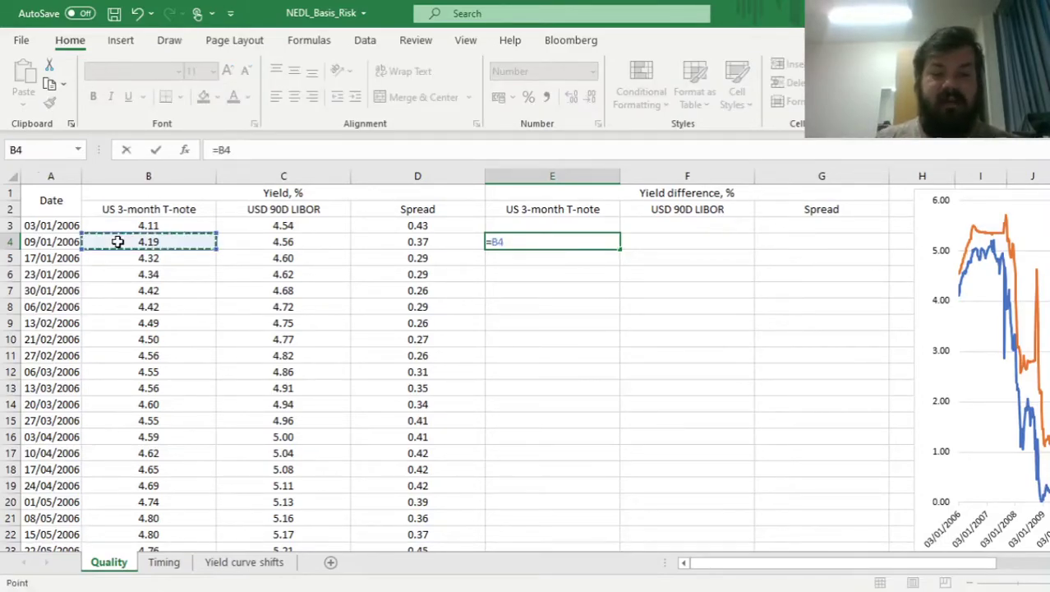
pyautogui.write('-')
pyautogui.click(148, 223)
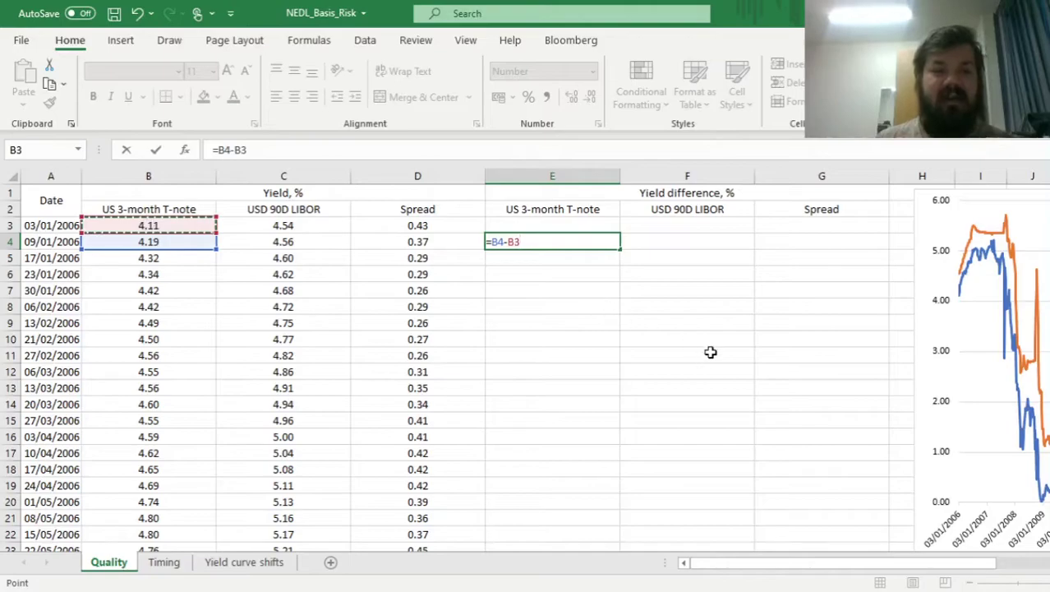
pyautogui.hotkey('ctrl', 'Return')
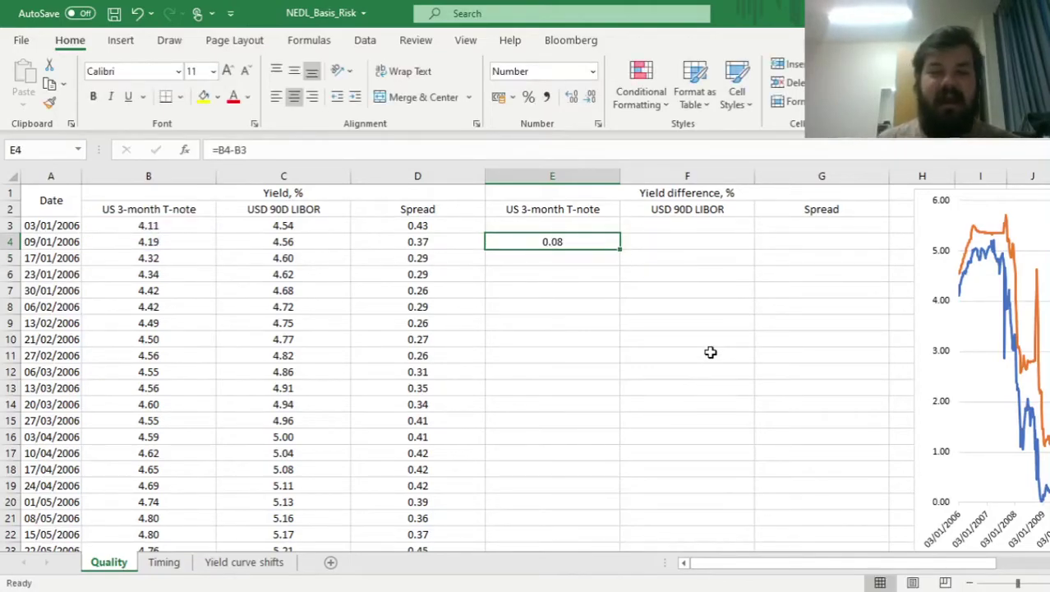
pyautogui.moveTo(621, 249); pyautogui.dragTo(744, 255)
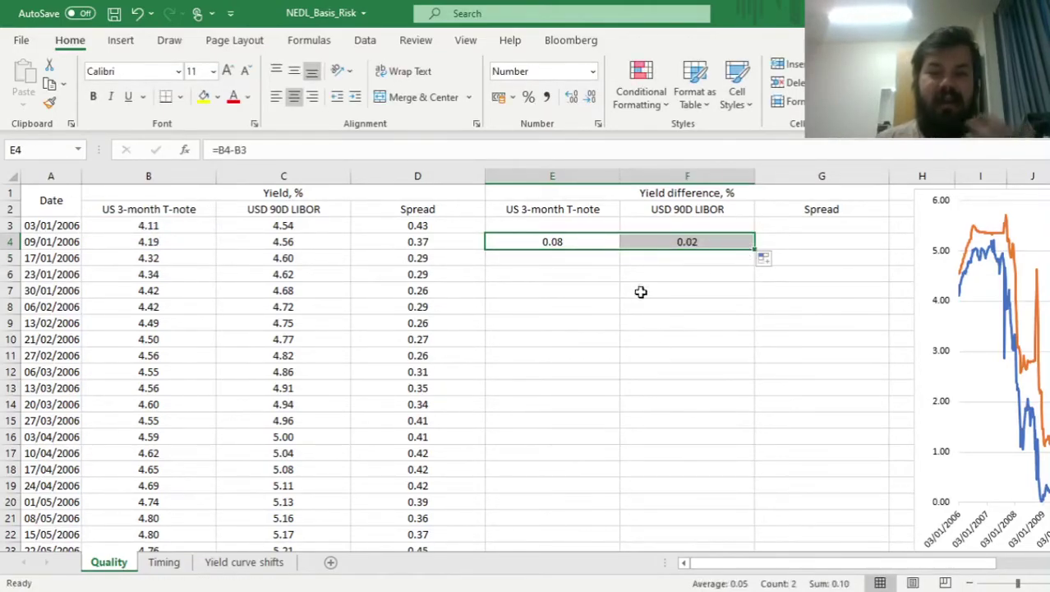
pyautogui.doubleClick(754, 249)
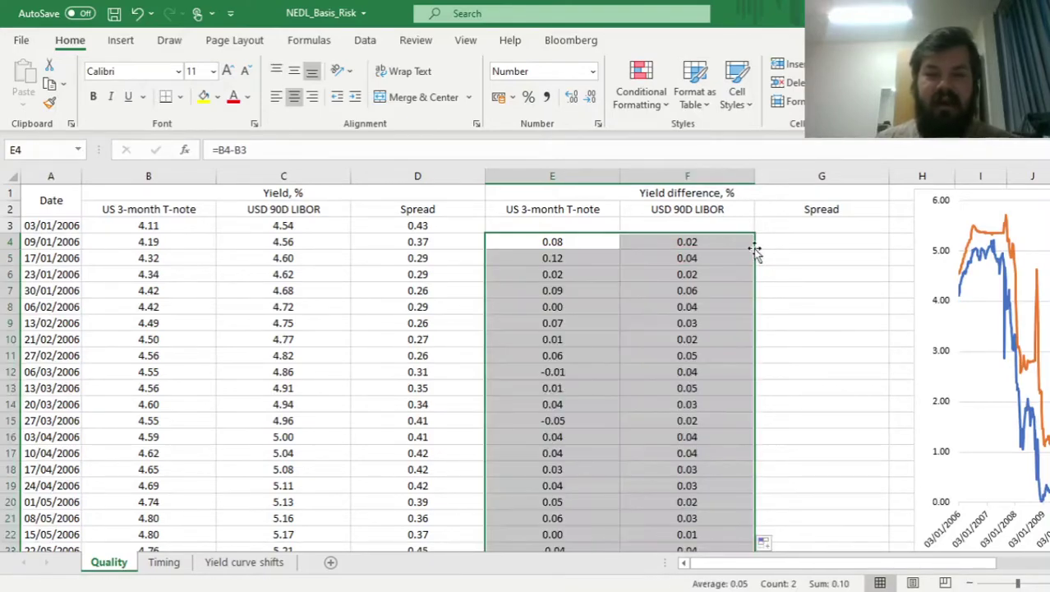
# Calculate the change in spread in G4 as =D4-D3 under Yield difference
pyautogui.click(809, 223)
pyautogui.click(797, 242)
pyautogui.write('=')
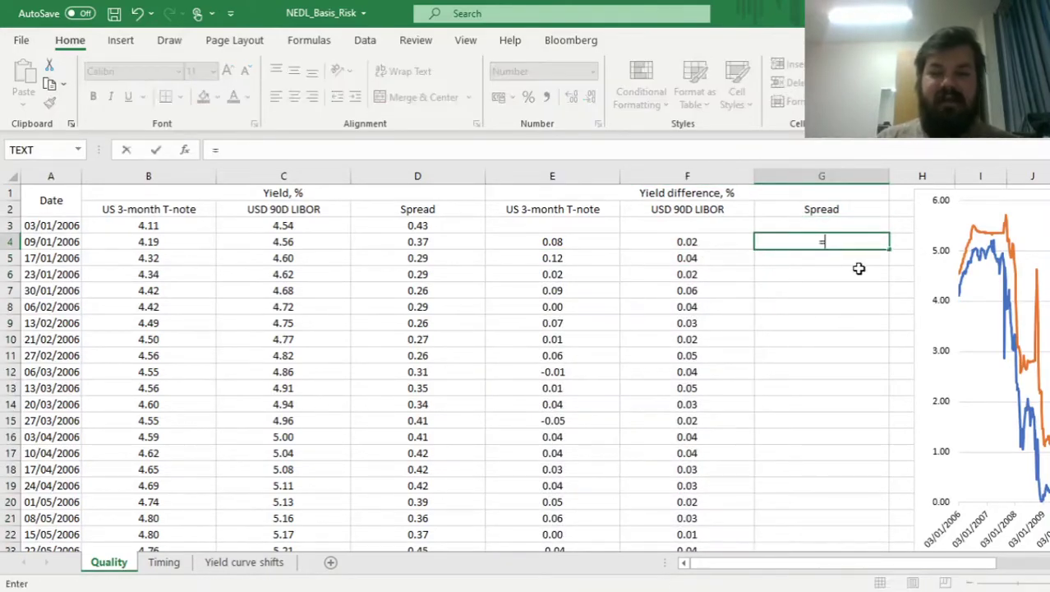
pyautogui.click(386, 240)
pyautogui.press('Left')
pyautogui.press('Up')
pyautogui.press('Right')
pyautogui.press('Return')
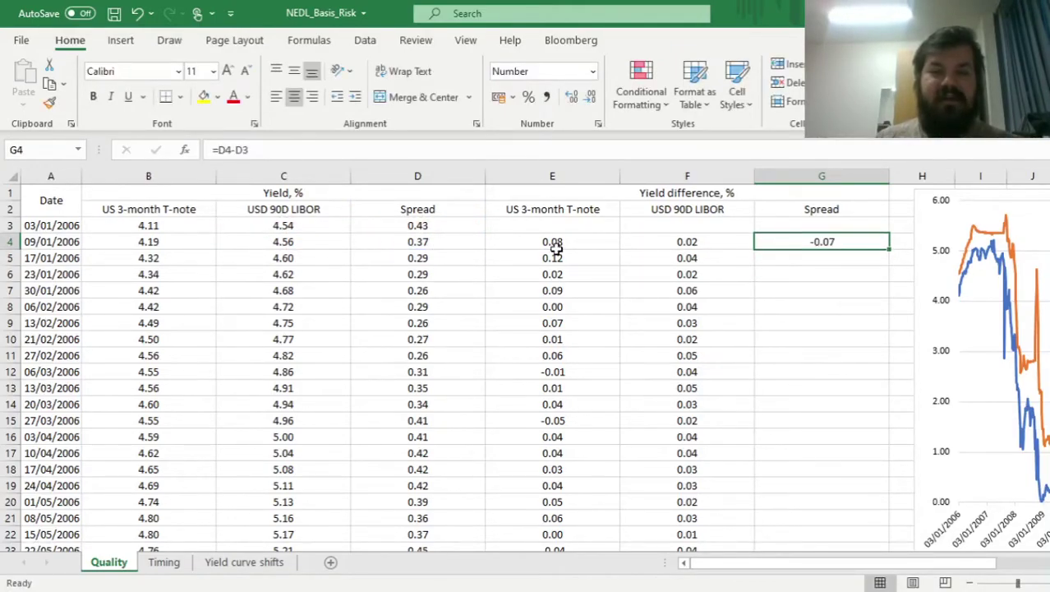
# Compare the row 4 yield differences for T-note, LIBOR and spread with the underlying yields and spreads
pyautogui.moveTo(555, 246); pyautogui.dragTo(852, 234)
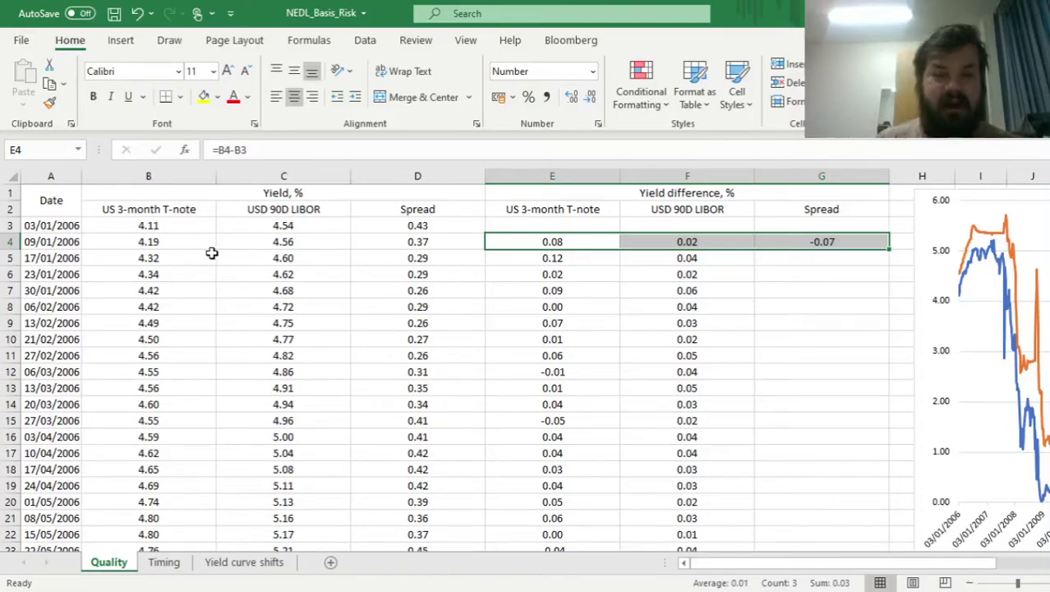
pyautogui.click(147, 240)
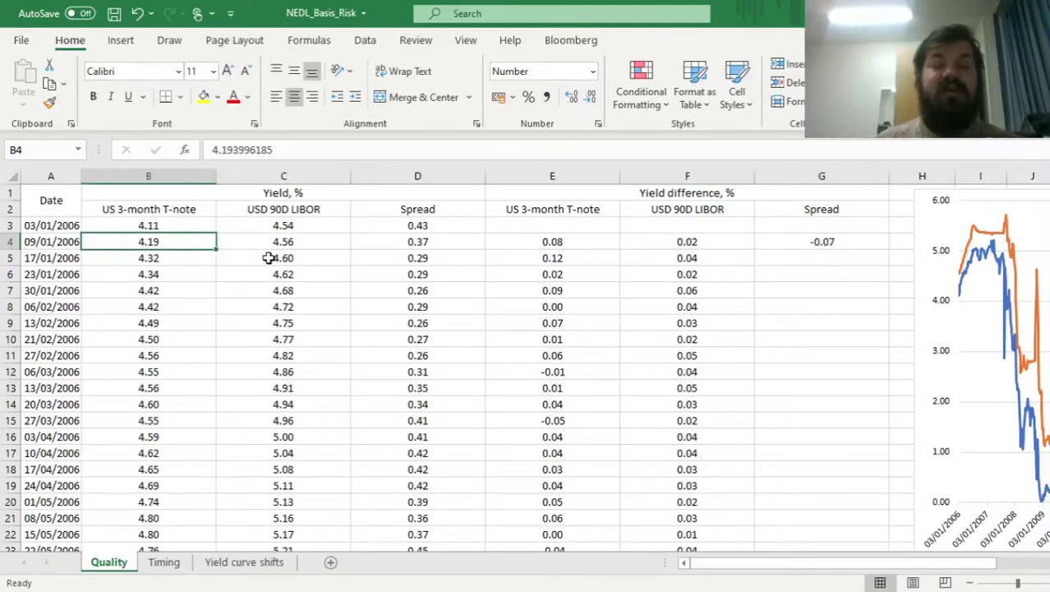
pyautogui.click(320, 242)
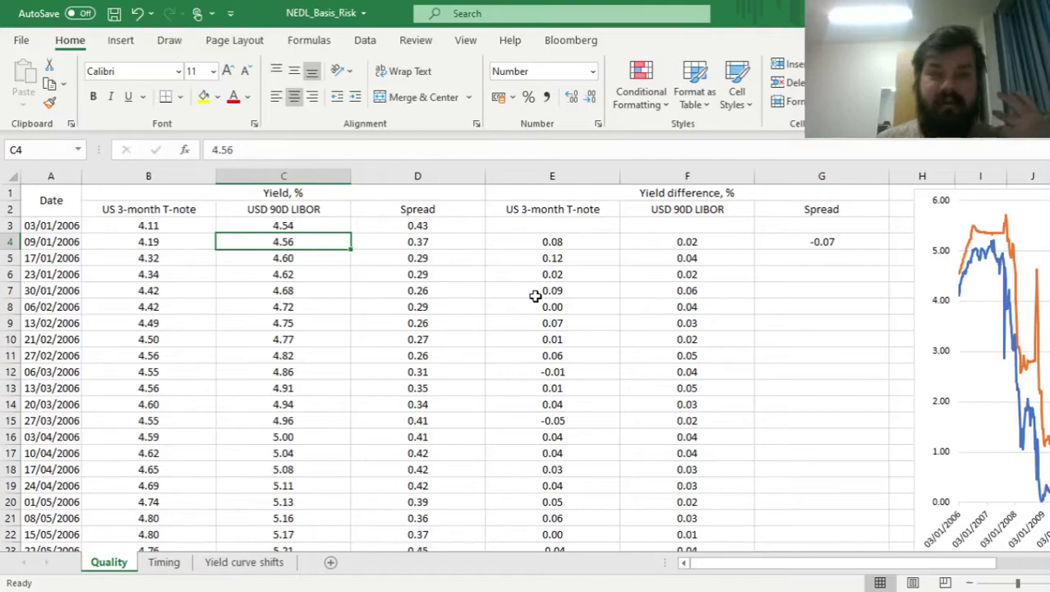
pyautogui.click(711, 239)
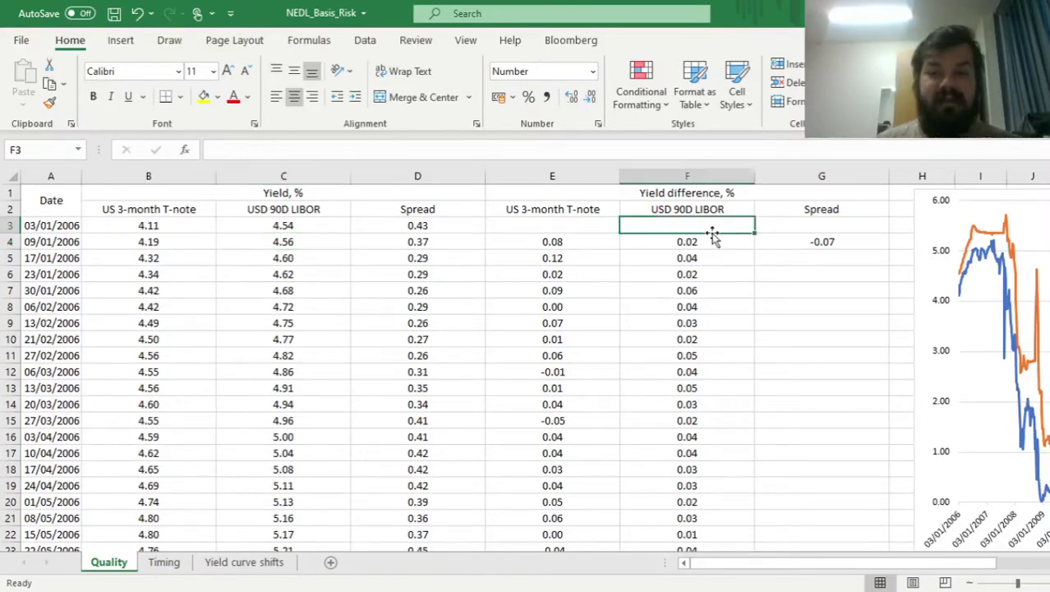
pyautogui.moveTo(567, 236); pyautogui.dragTo(694, 237)
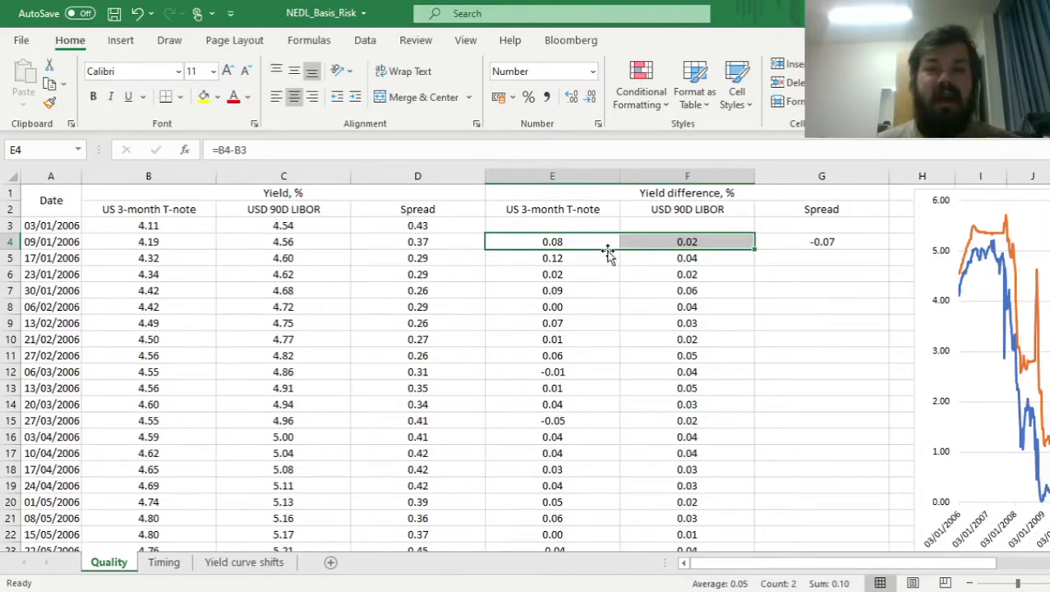
pyautogui.click(569, 237)
pyautogui.click(693, 243)
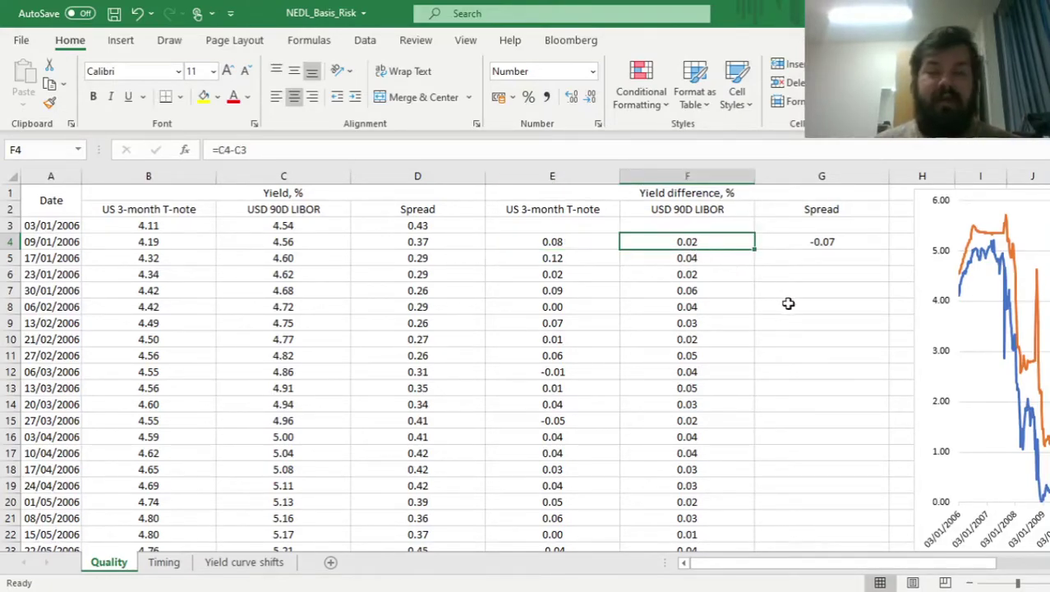
pyautogui.click(812, 240)
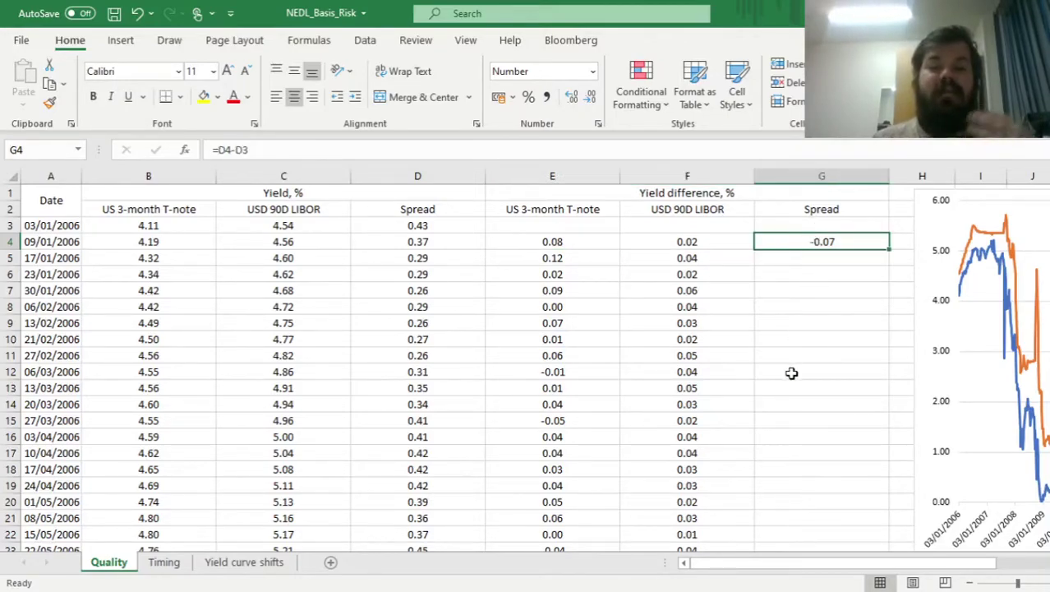
pyautogui.click(409, 225)
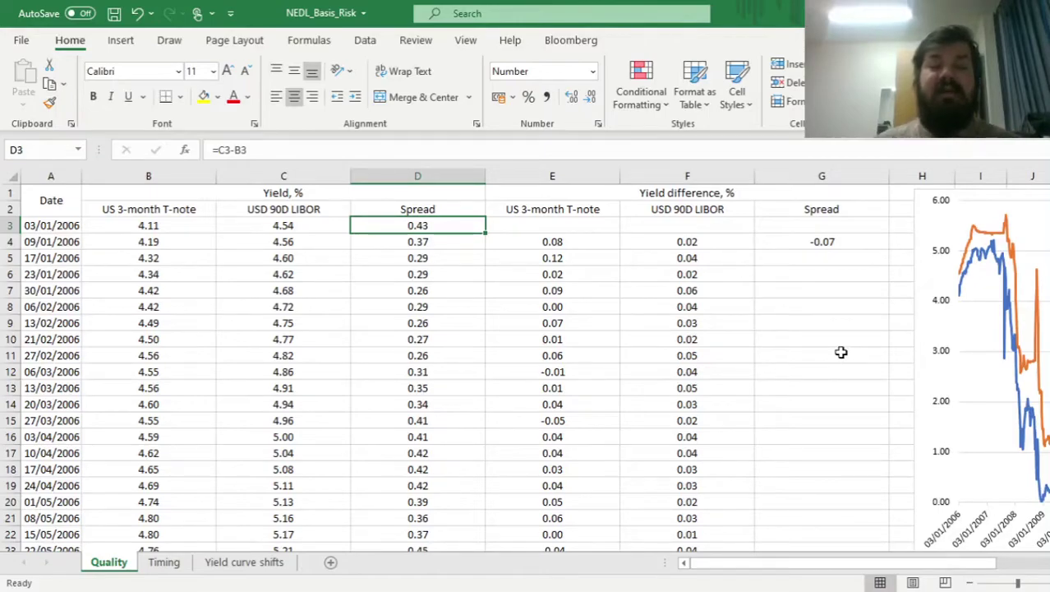
pyautogui.click(411, 248)
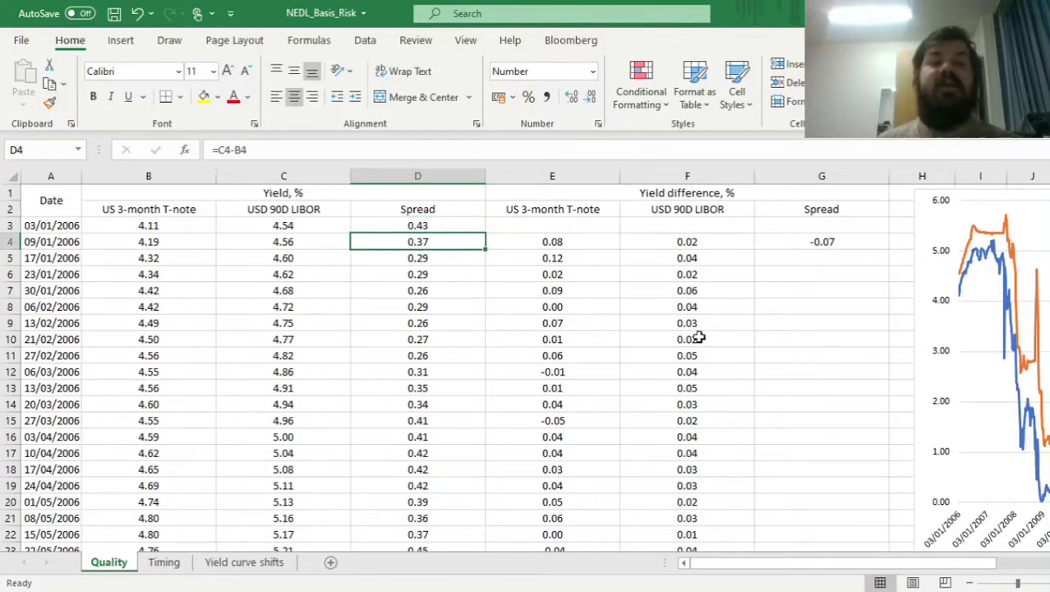
# Fill the spread difference formula from G4 down the rest of column G
pyautogui.click(820, 241)
pyautogui.doubleClick(887, 248)
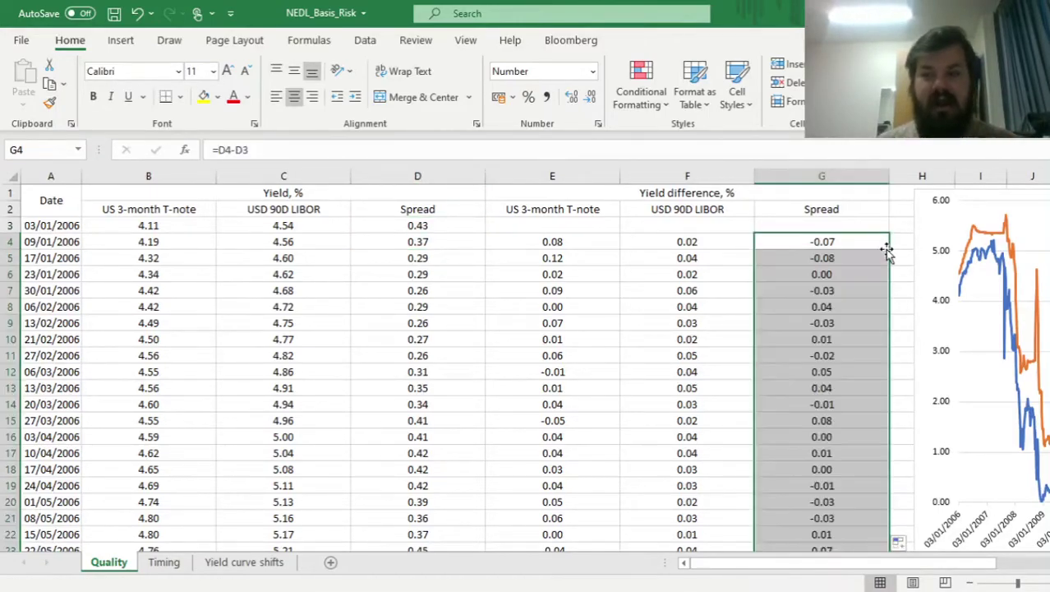
pyautogui.click(824, 242)
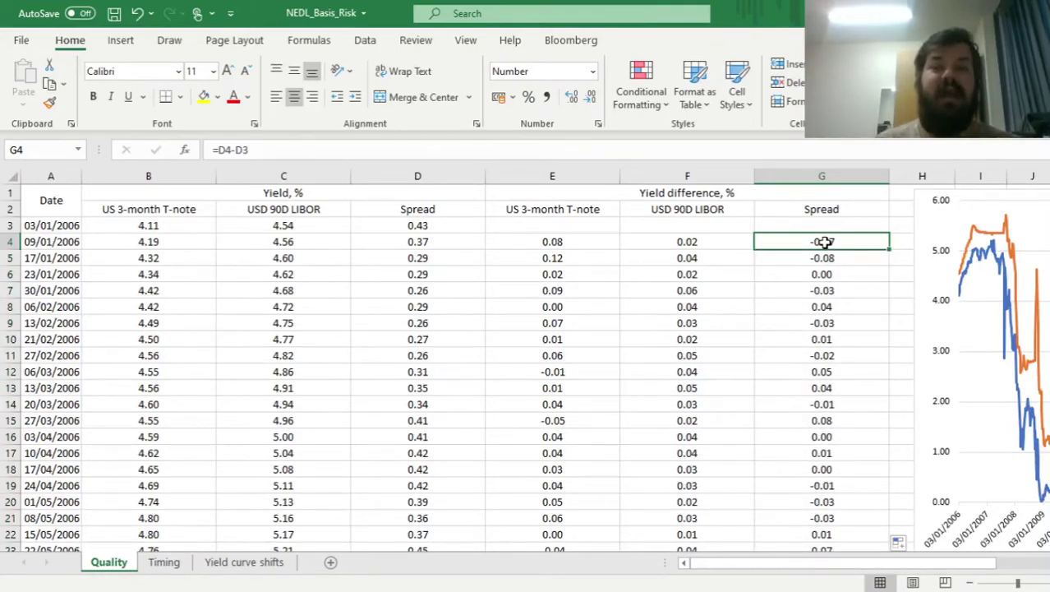
# Compare the T-note and LIBOR yield differences with the spread difference, and inspect the spread formula in G4
pyautogui.moveTo(549, 240); pyautogui.dragTo(708, 355)
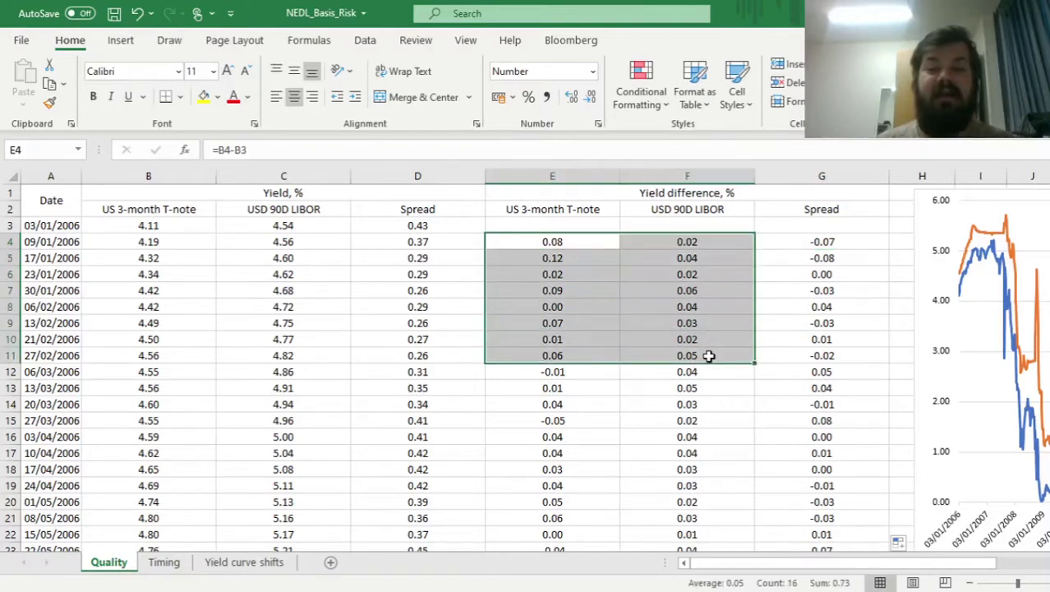
pyautogui.moveTo(553, 209); pyautogui.dragTo(704, 209)
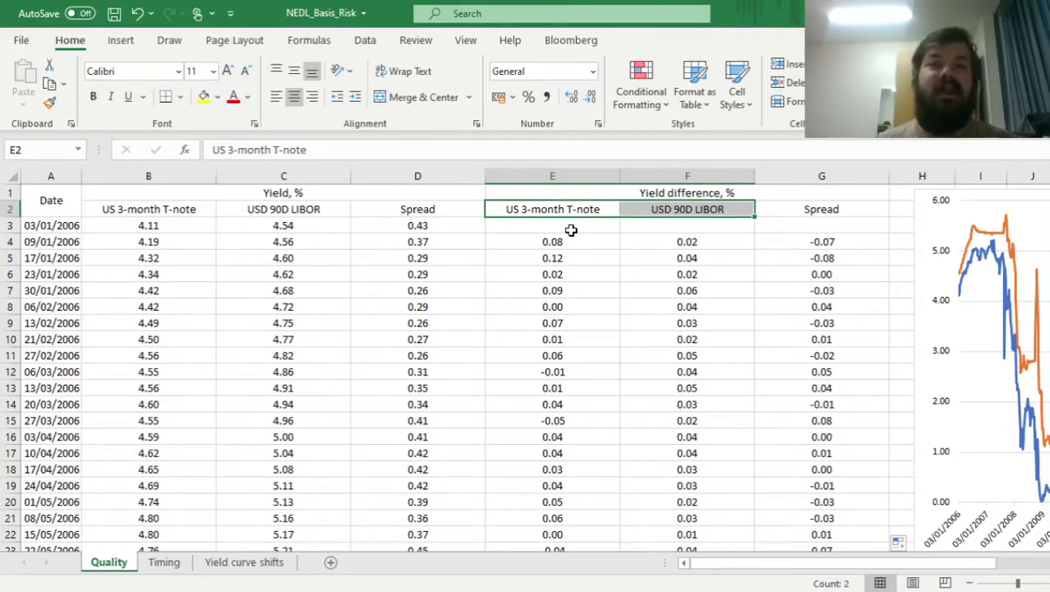
pyautogui.click(568, 228)
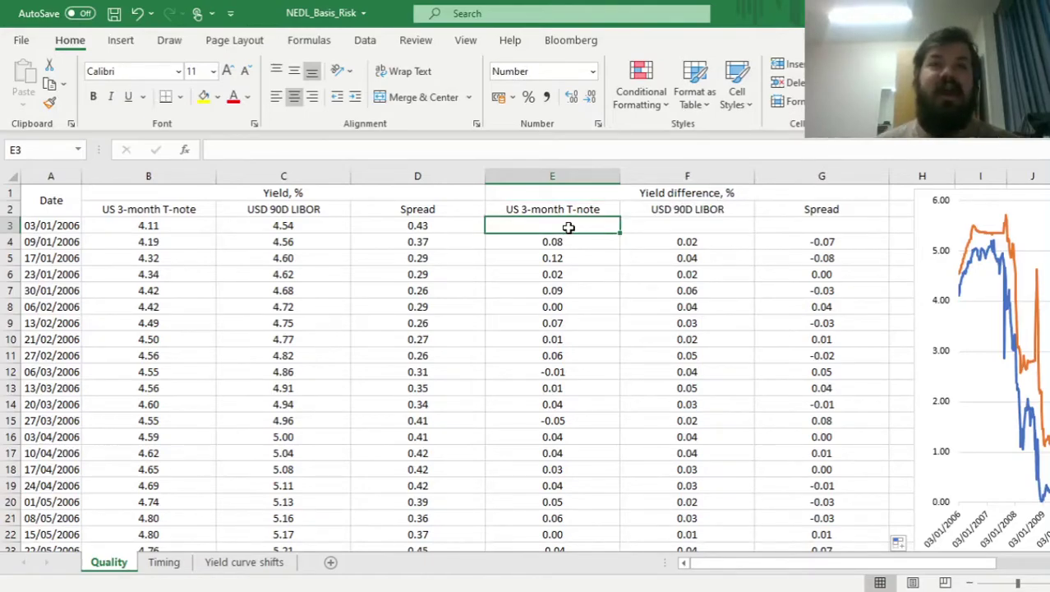
pyautogui.click(785, 242)
pyautogui.write('=D4-D3')
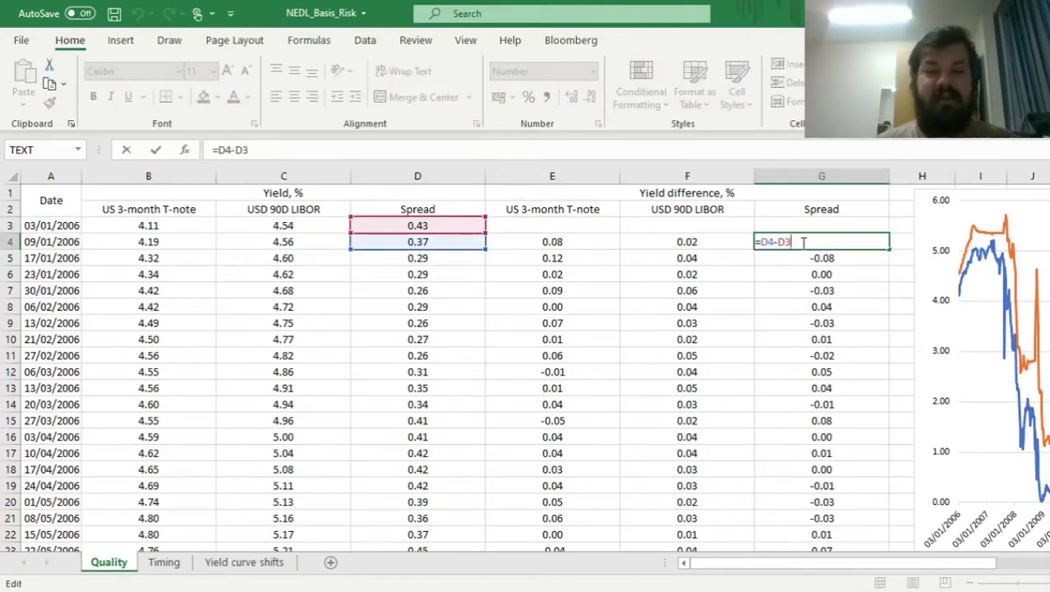
pyautogui.hotkey('ctrl', 'Return')
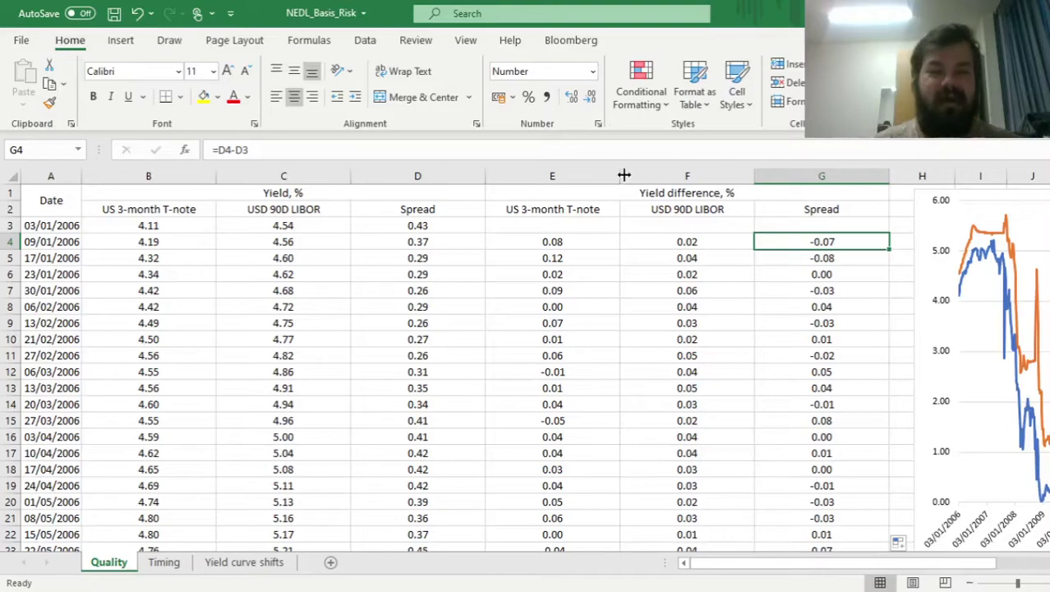
pyautogui.click(273, 209)
pyautogui.click(156, 206)
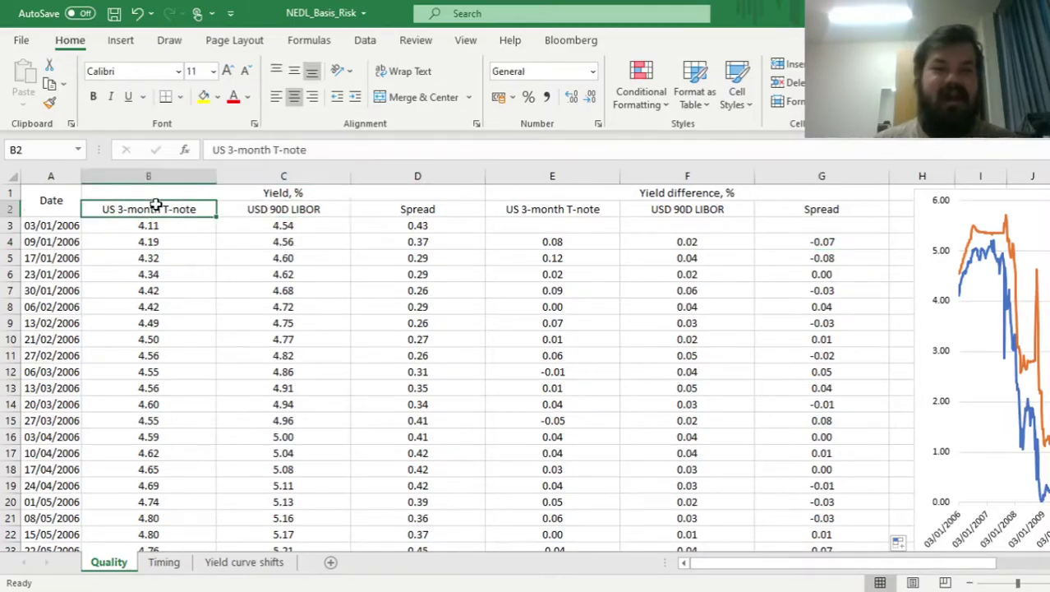
# Calculate the 2006-2020 correlation of T-note and LIBOR yield differences in F789 as =CORREL(E4:E787,F4:F787)
pyautogui.click(572, 241)
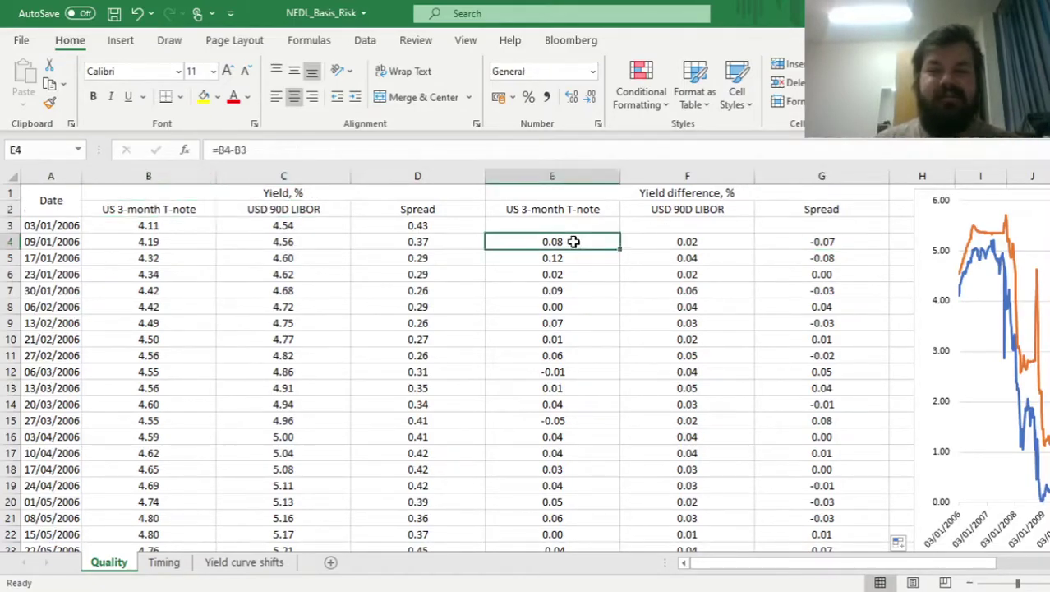
pyautogui.hotkey('ctrl', 'Down')
pyautogui.press('Down')
pyautogui.press('Down')
pyautogui.press('Down')
pyautogui.press('Down')
pyautogui.press('Down')
pyautogui.press('Down')
pyautogui.press('Down')
pyautogui.press('Down')
pyautogui.press('Down')
pyautogui.press('Down')
pyautogui.press('Down')
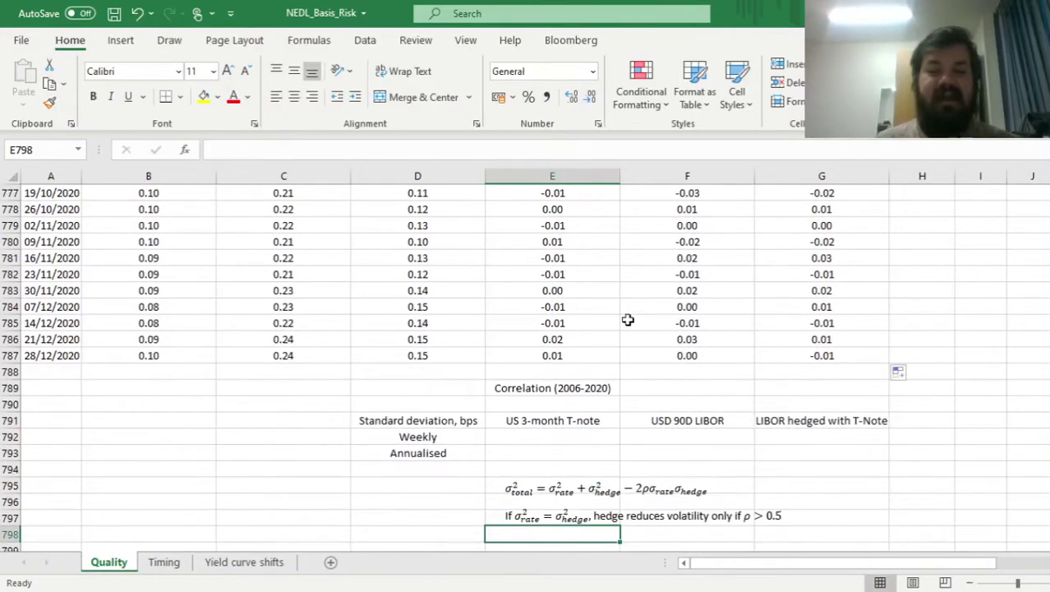
pyautogui.click(661, 387)
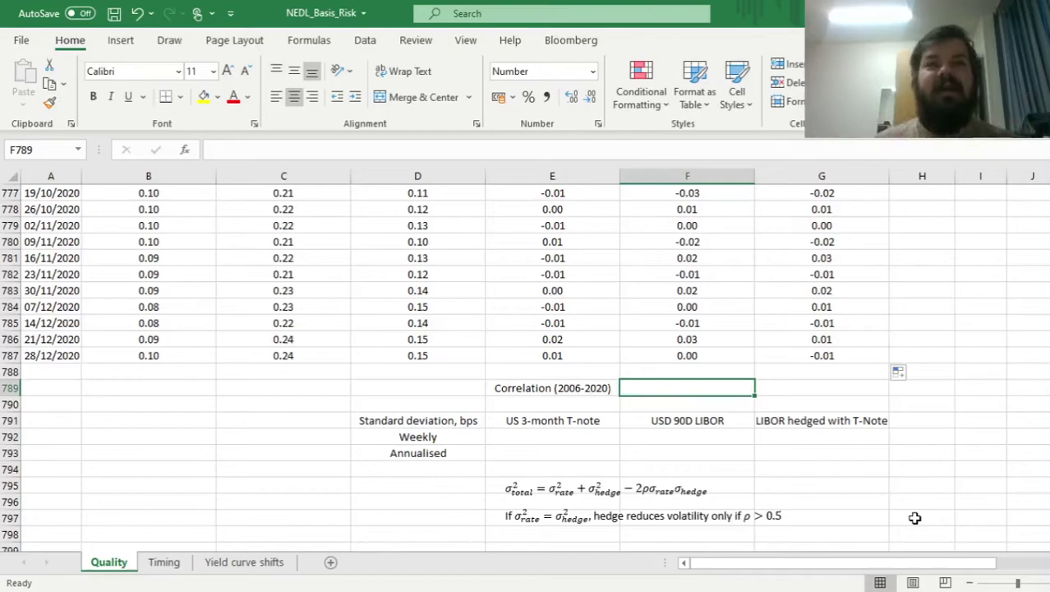
pyautogui.write('=')
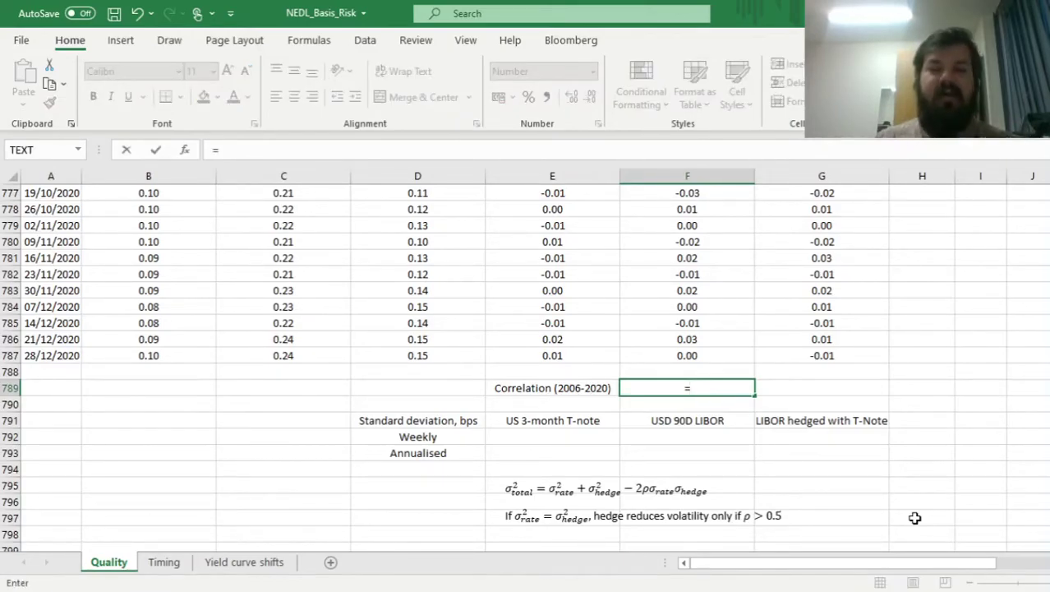
pyautogui.write('CORREL(')
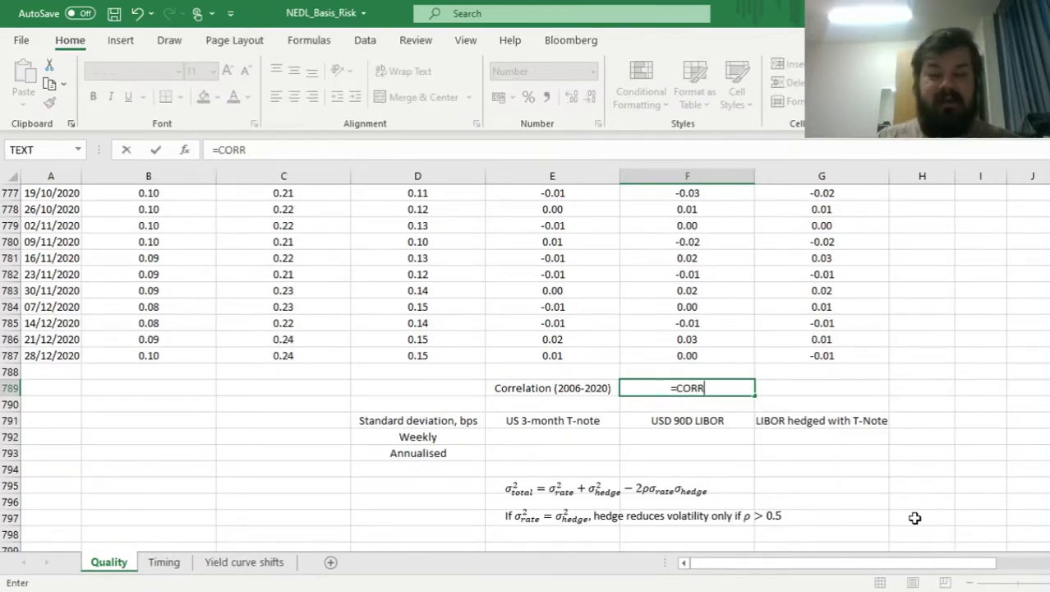
pyautogui.click(573, 354)
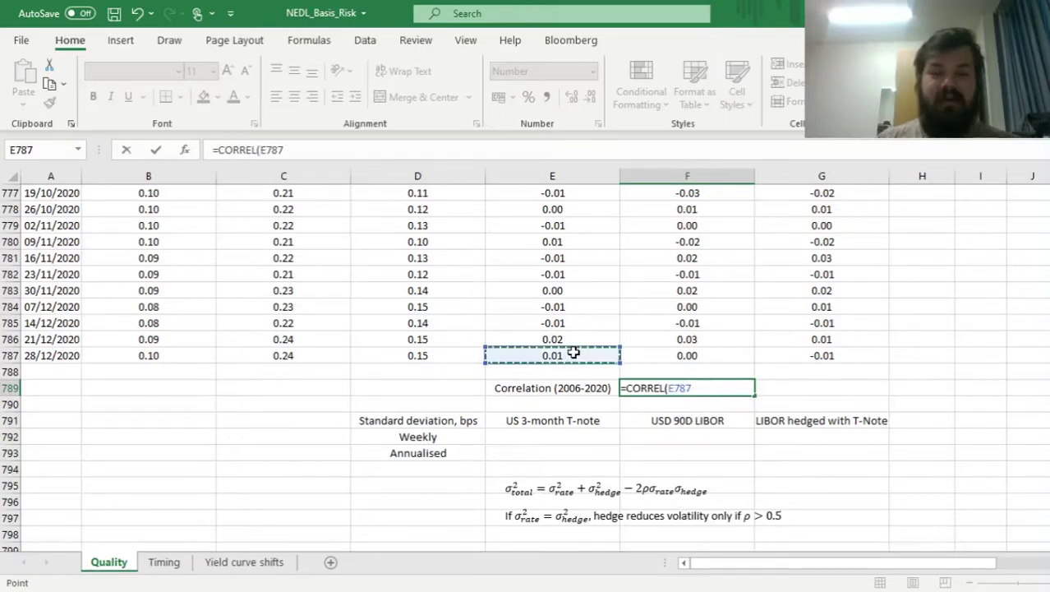
pyautogui.hotkey('ctrl', 'Up')
pyautogui.hotkey('ctrl', 'shift', 'Down')
pyautogui.write(',')
pyautogui.click(672, 370)
pyautogui.hotkey('ctrl', 'Up')
pyautogui.hotkey('ctrl', 'shift', 'Down')
pyautogui.write(')')
pyautogui.press('Return')
pyautogui.press('Up')
pyautogui.press('Up')
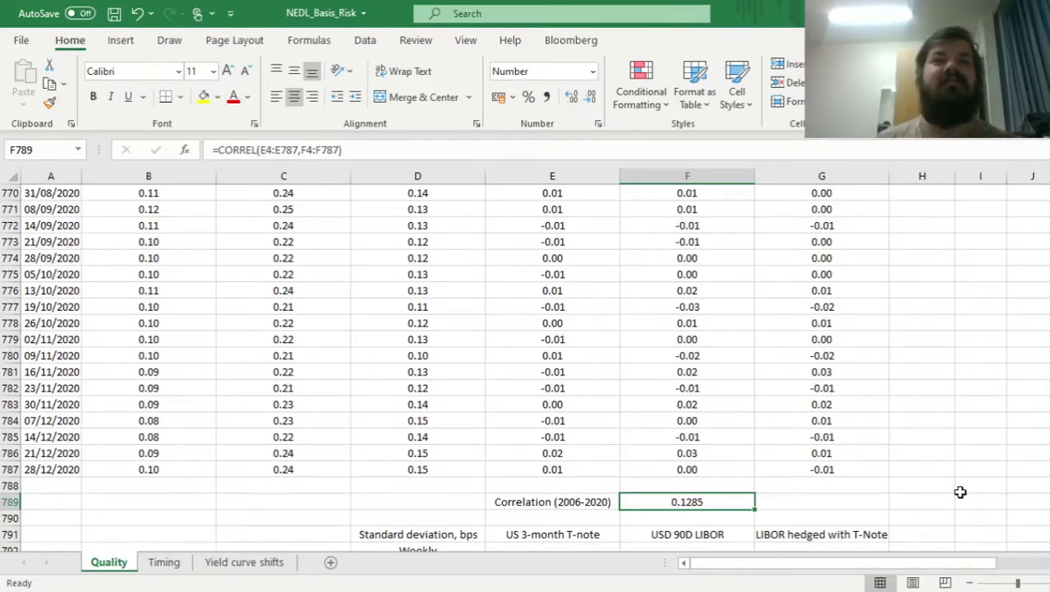
# Calculate the weekly standard deviation of the T-note yield differences in E792 as =STDEV.S(E4:E787)
pyautogui.press('Down')
pyautogui.press('Down')
pyautogui.press('Down')
pyautogui.press('Down')
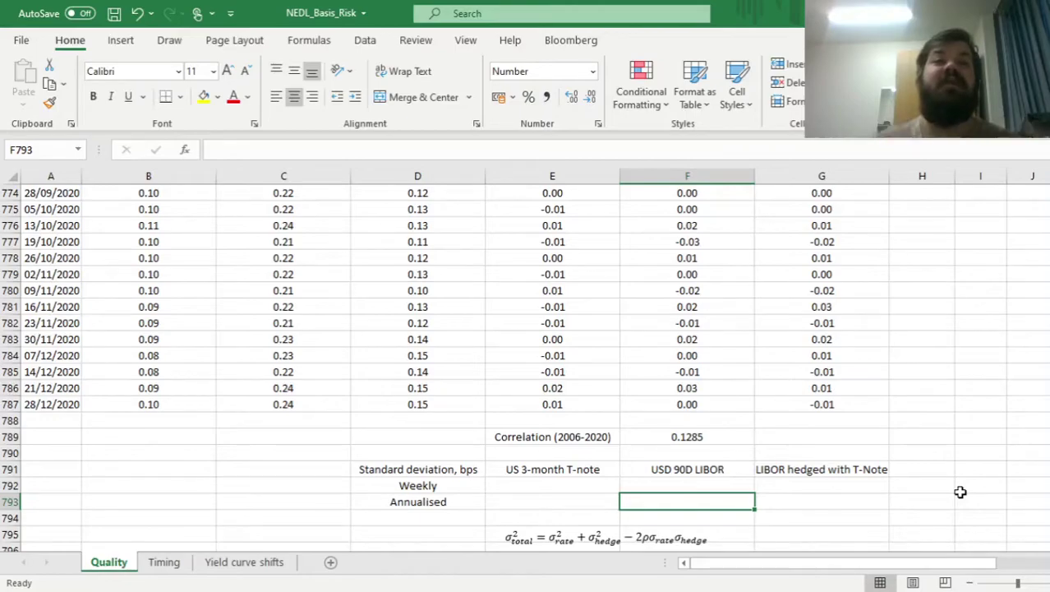
pyautogui.press('Left')
pyautogui.press('Up')
pyautogui.write('=STDEV.S(')
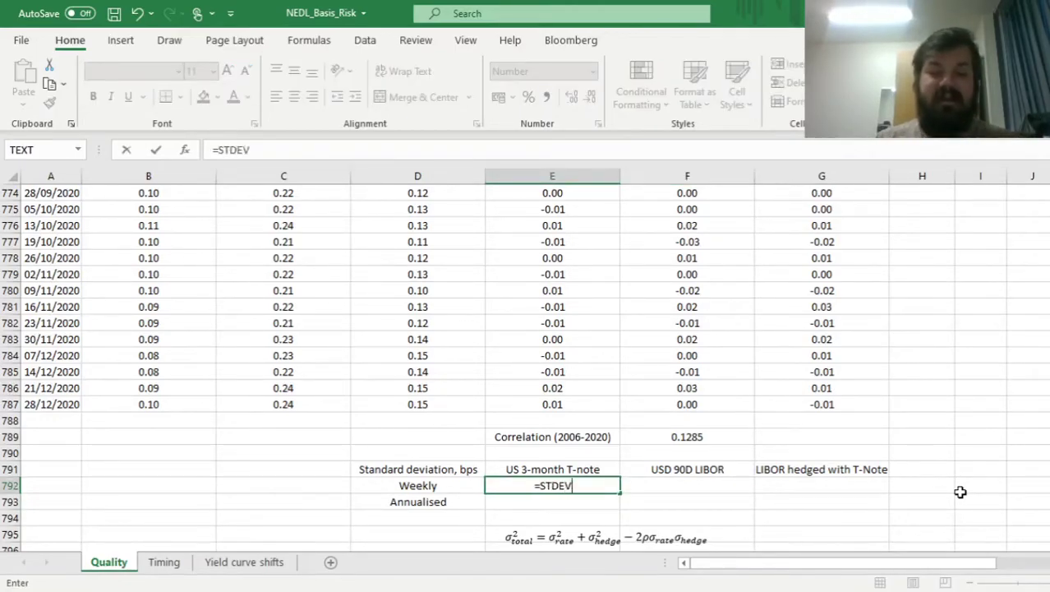
pyautogui.click(584, 404)
pyautogui.hotkey('ctrl', 'Up')
pyautogui.hotkey('ctrl', 'shift', 'Down')
pyautogui.write(')')
pyautogui.press('Return')
pyautogui.press('Up')
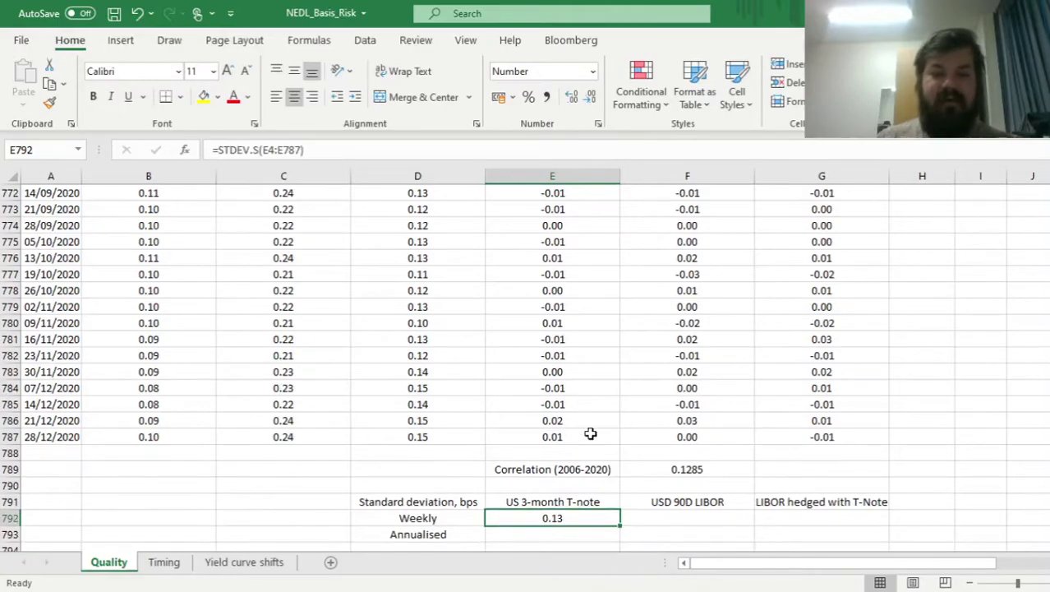
# Convert the weekly T-note standard deviation to basis points by multiplying E792 by 100, and extend the formula to the LIBOR column
pyautogui.click(313, 150)
pyautogui.write('*100')
pyautogui.press('Return')
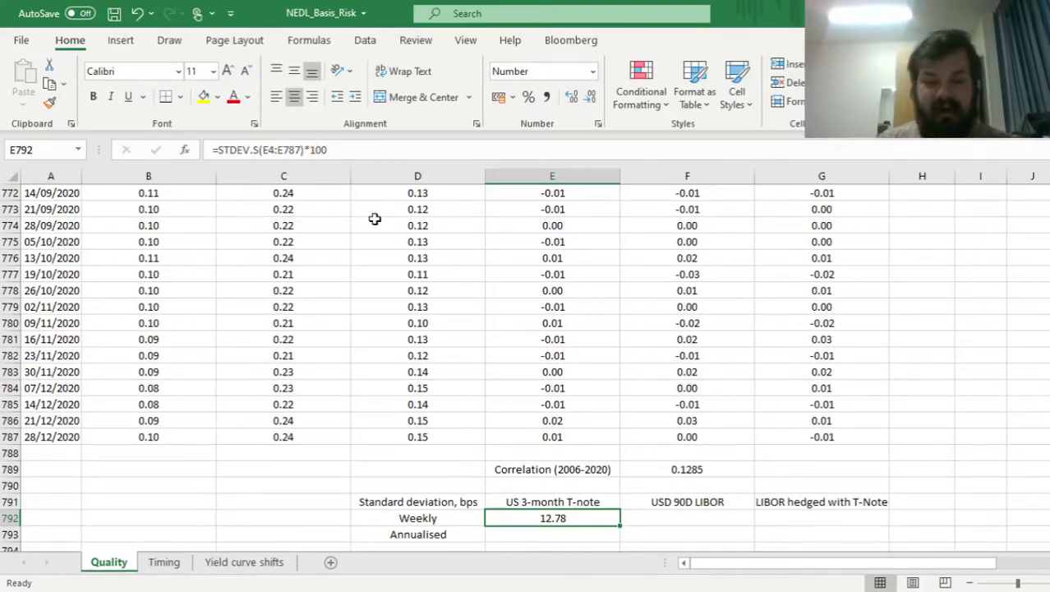
pyautogui.moveTo(619, 523); pyautogui.dragTo(743, 522)
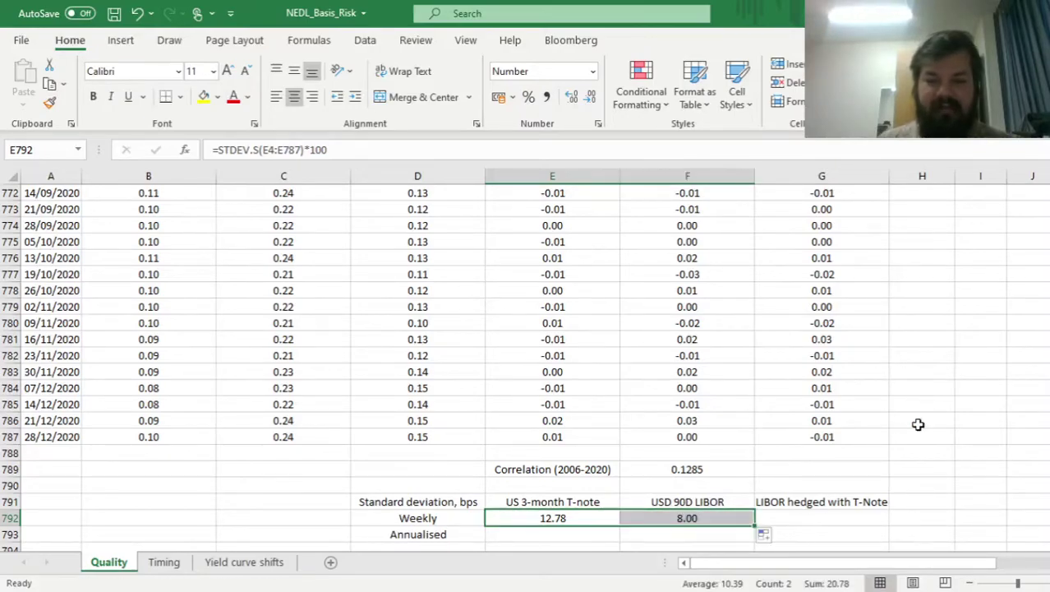
# Compare the weekly standard deviations of USD 90D LIBOR and the US 3-month T-note in row 792
pyautogui.click(709, 515)
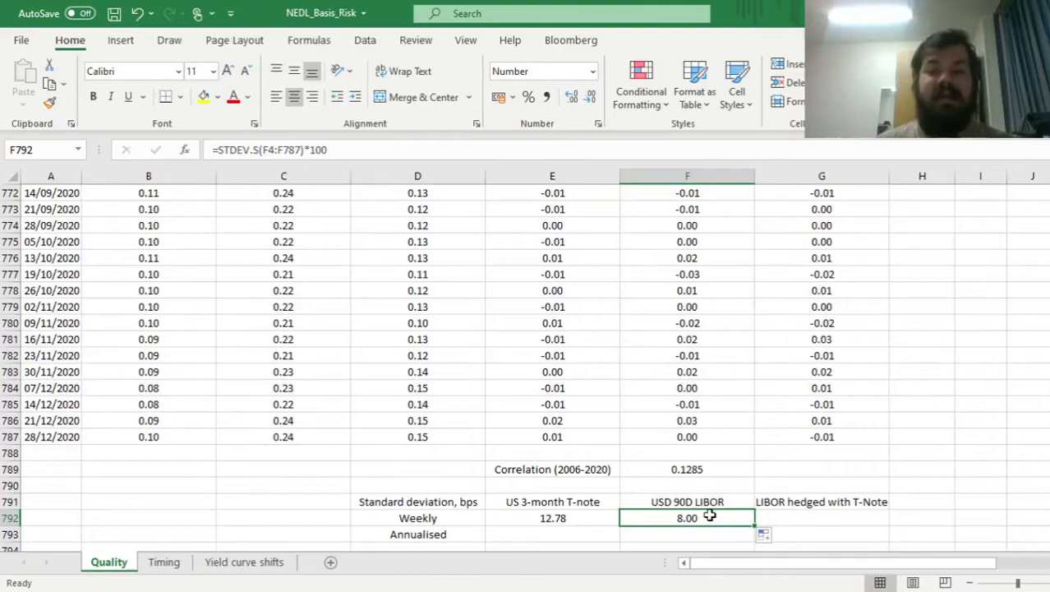
pyautogui.moveTo(676, 500); pyautogui.dragTo(675, 518)
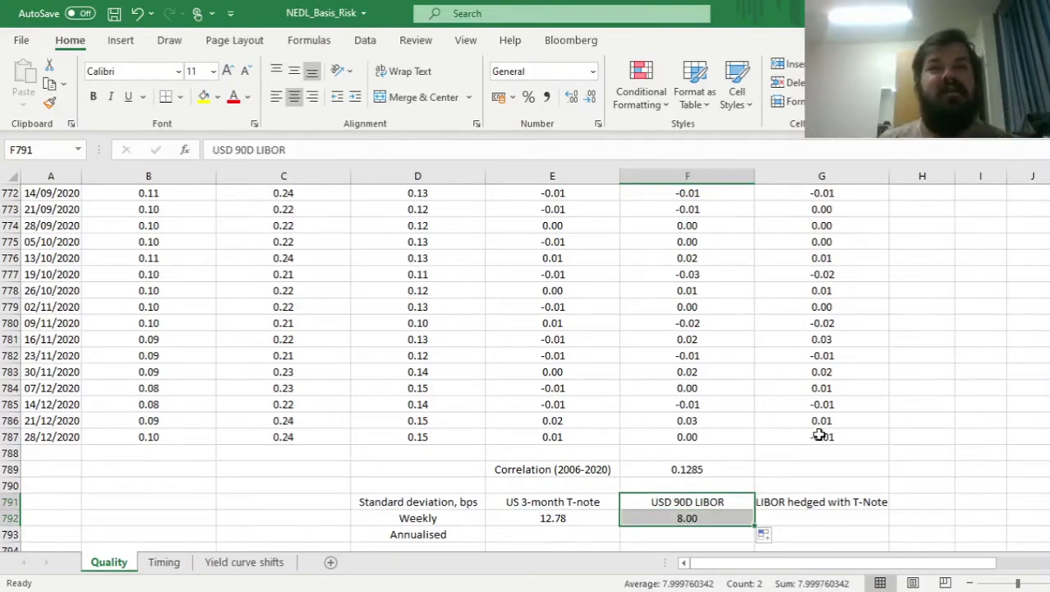
pyautogui.click(539, 515)
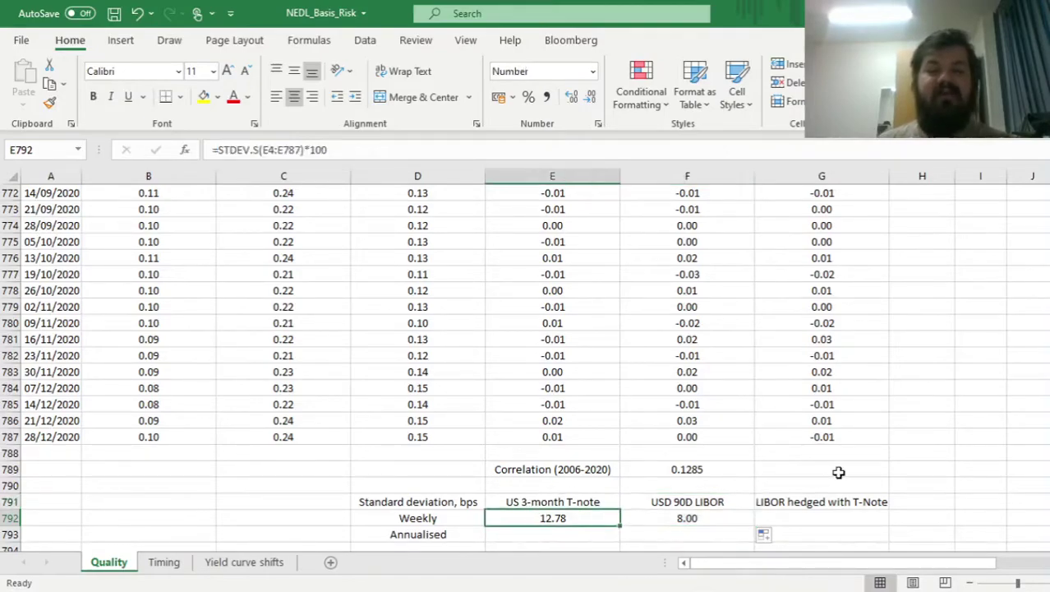
# Extend the weekly standard deviation formula from F792 to G792 for LIBOR hedged with T-Note
pyautogui.click(695, 517)
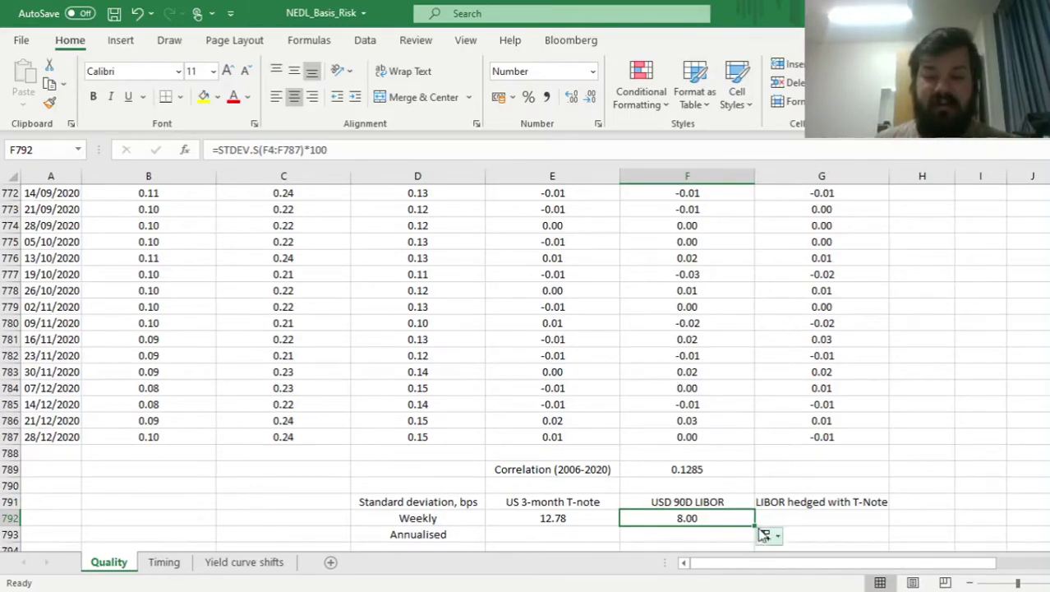
pyautogui.moveTo(754, 526); pyautogui.dragTo(867, 526)
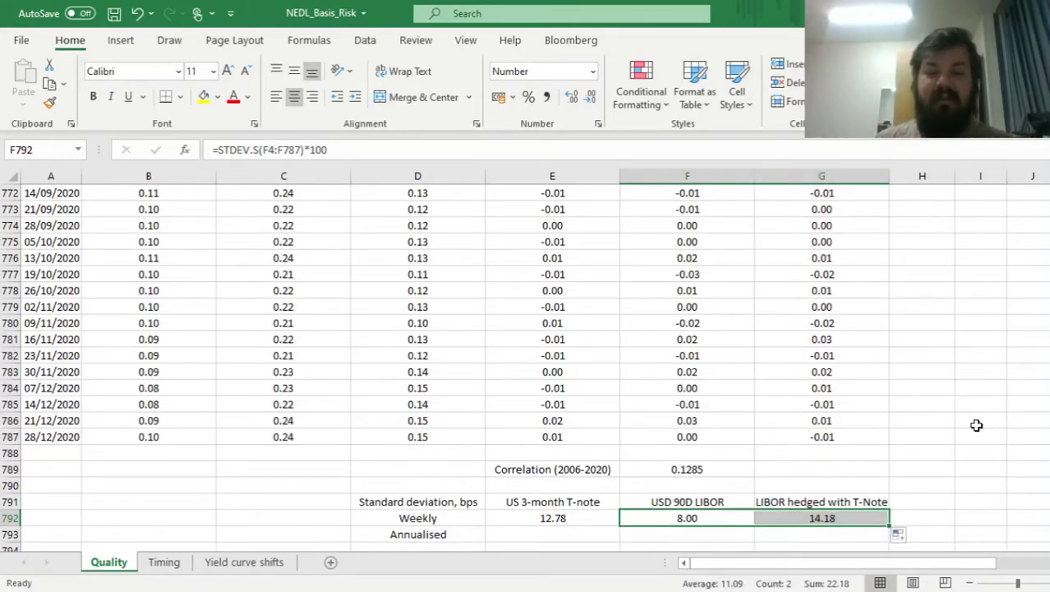
pyautogui.click(813, 513)
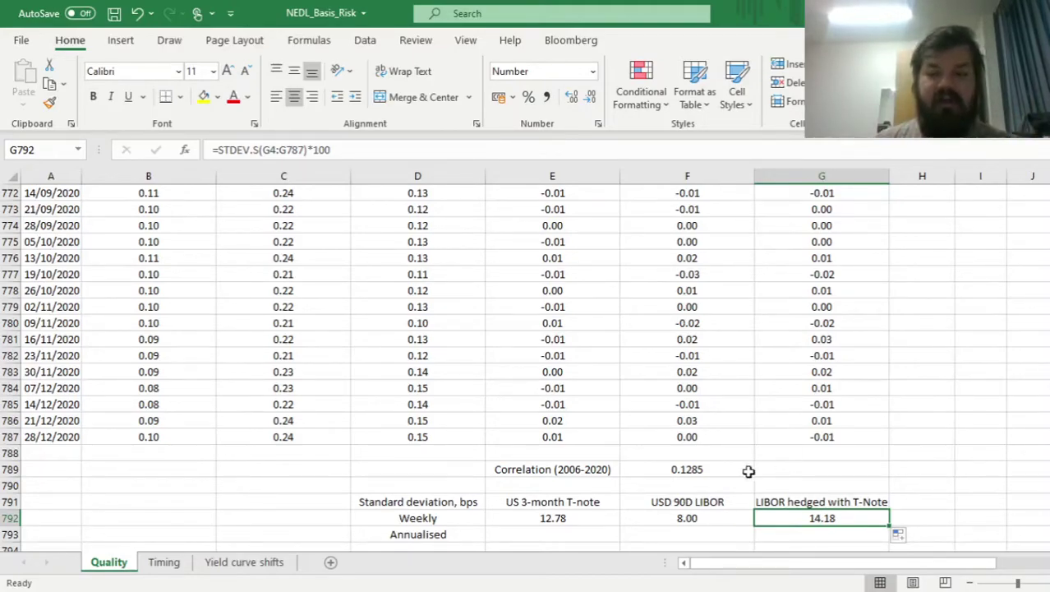
# Compare the correlation with the weekly hedged and unhedged LIBOR deviations, and review the yield chart beside the start of the data
pyautogui.click(696, 469)
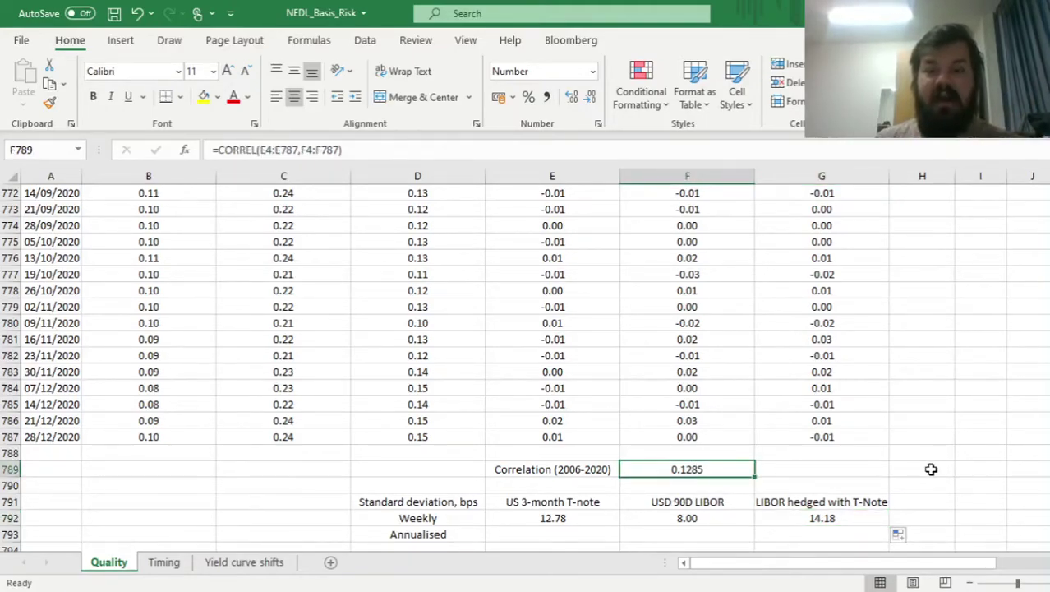
pyautogui.click(837, 511)
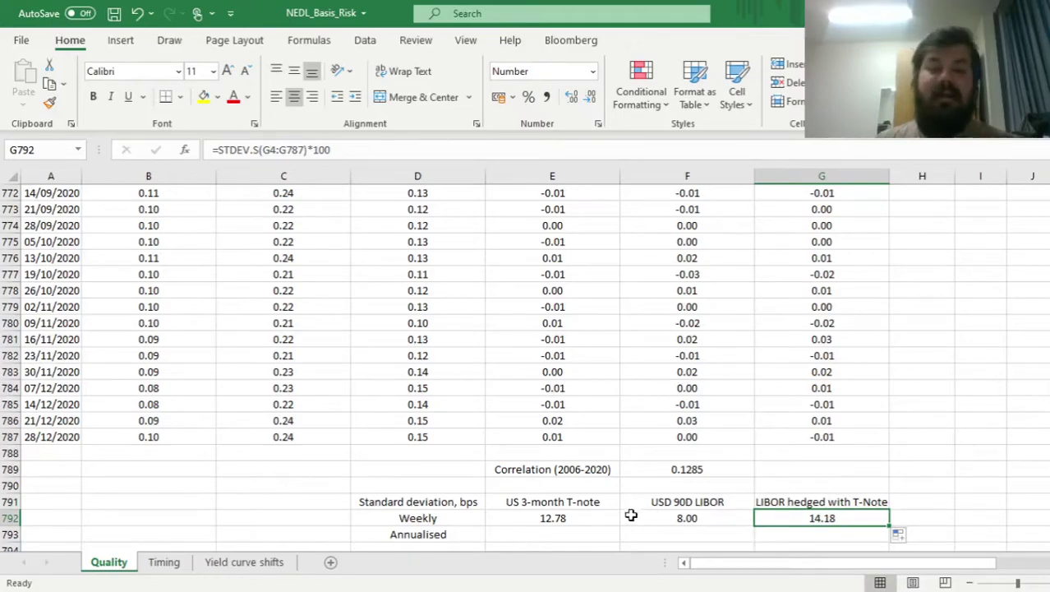
pyautogui.click(683, 518)
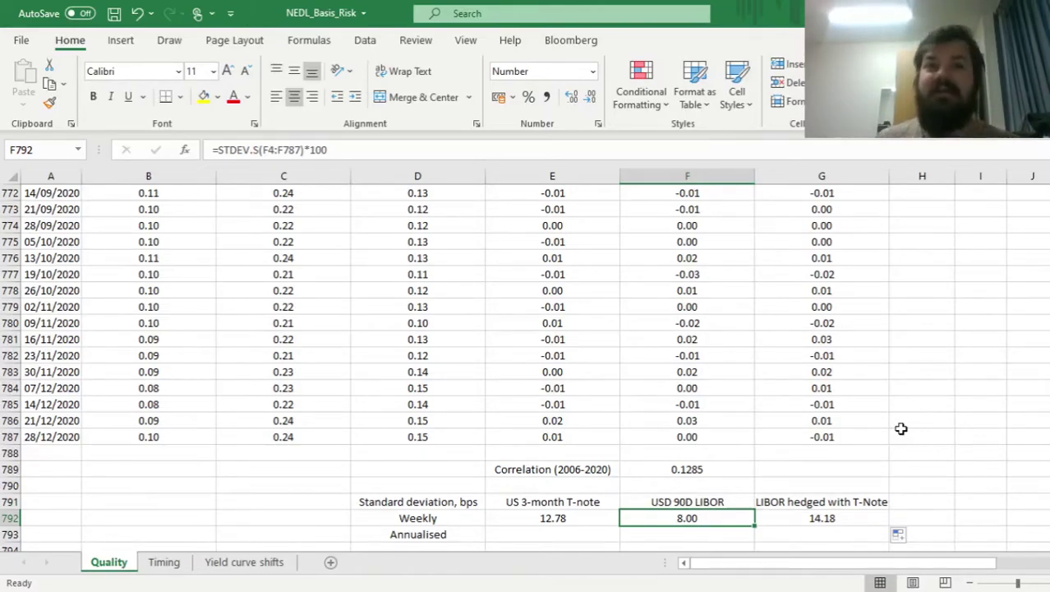
pyautogui.click(961, 338)
pyautogui.hotkey('ctrl', 'Up')
pyautogui.moveTo(830, 271); pyautogui.dragTo(1044, 387)
pyautogui.click(652, 376)
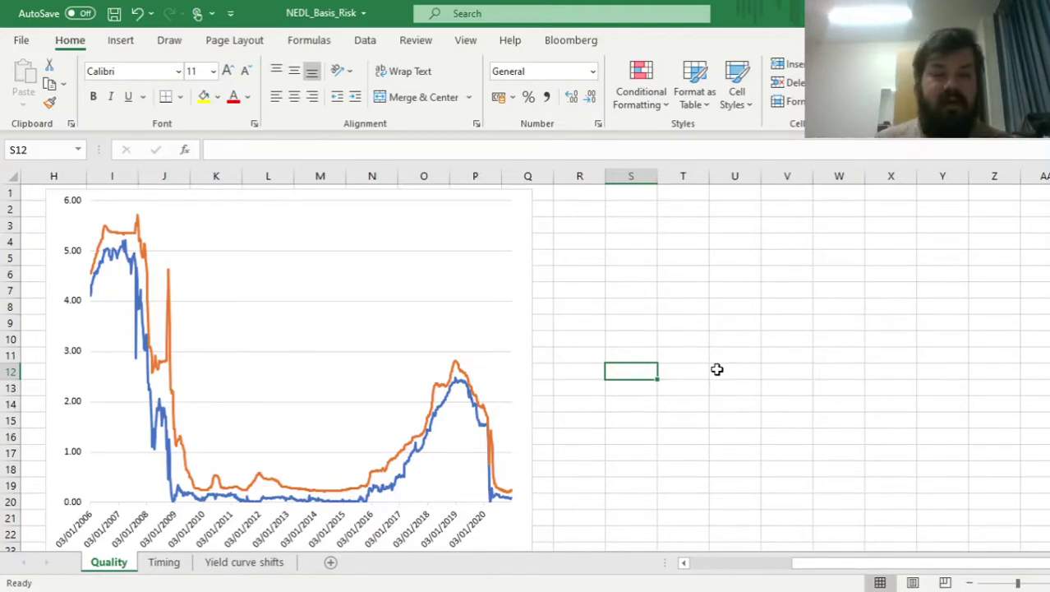
# Calculate the annualised T-note standard deviation in E793 as =E792*SQRT(52)
pyautogui.hotkey('ctrl', 'Left')
pyautogui.hotkey('ctrl', 'Down')
pyautogui.press('Down')
pyautogui.press('Down')
pyautogui.press('Down')
pyautogui.press('Down')
pyautogui.press('Down')
pyautogui.press('Down')
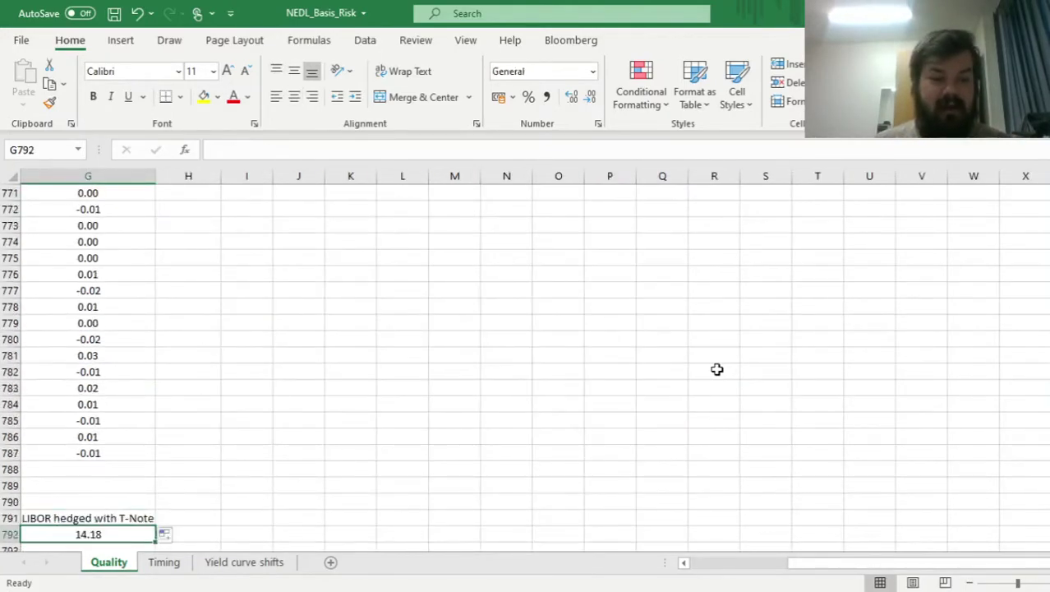
pyautogui.press('Left')
pyautogui.press('Left')
pyautogui.press('Left')
pyautogui.press('Right')
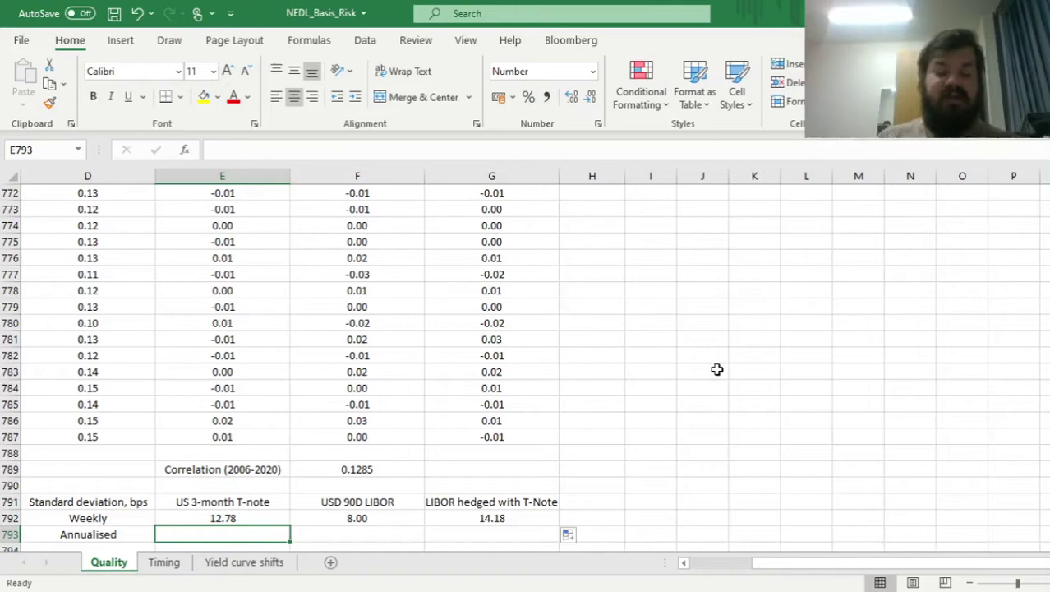
pyautogui.write('=')
pyautogui.press('Up')
pyautogui.write('*')
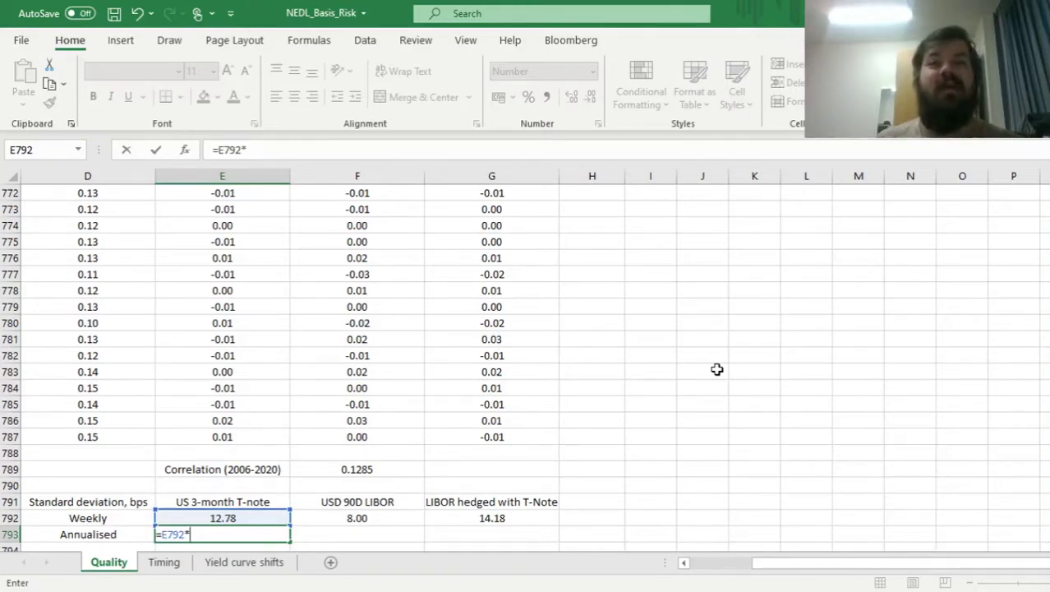
pyautogui.write('SQRT(')
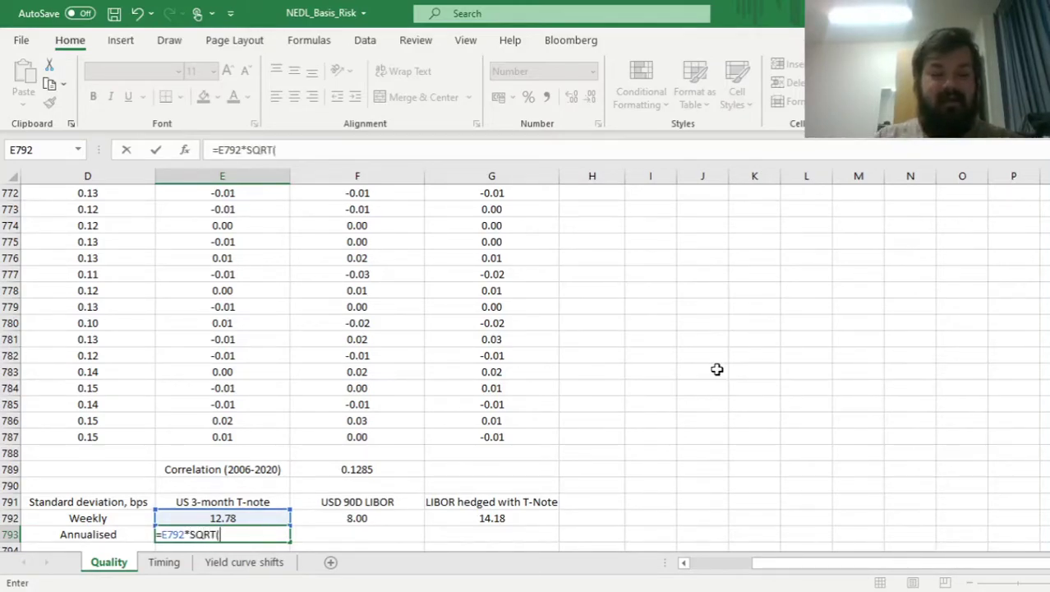
pyautogui.write('52)')
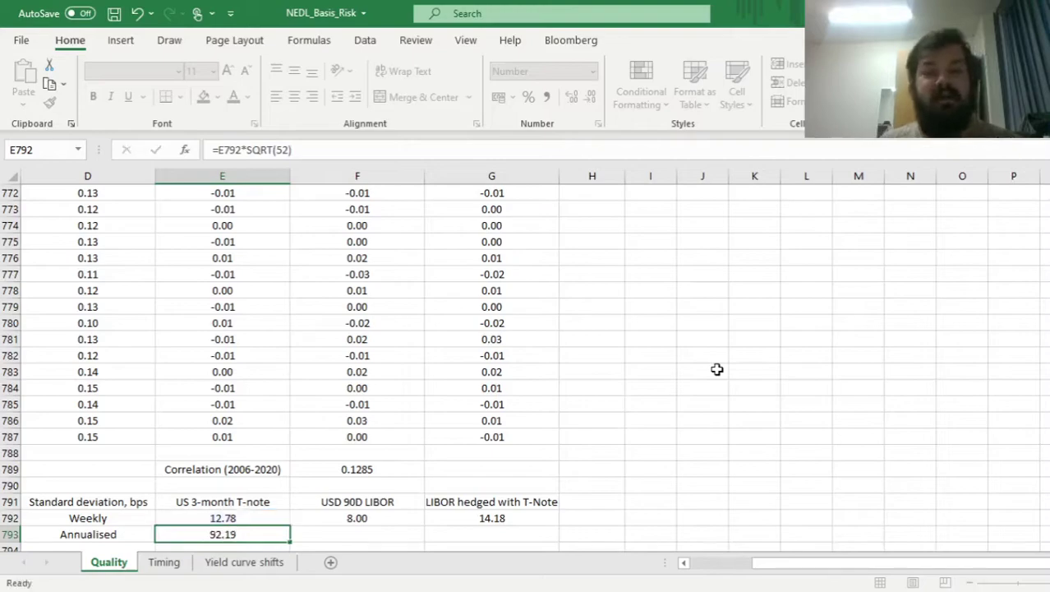
pyautogui.press('Return')
pyautogui.press('Up')
# Extend the annualised standard deviation formula from E793 to the LIBOR and hedged LIBOR columns, and check G793
pyautogui.moveTo(291, 527); pyautogui.dragTo(536, 498)
pyautogui.click(700, 439)
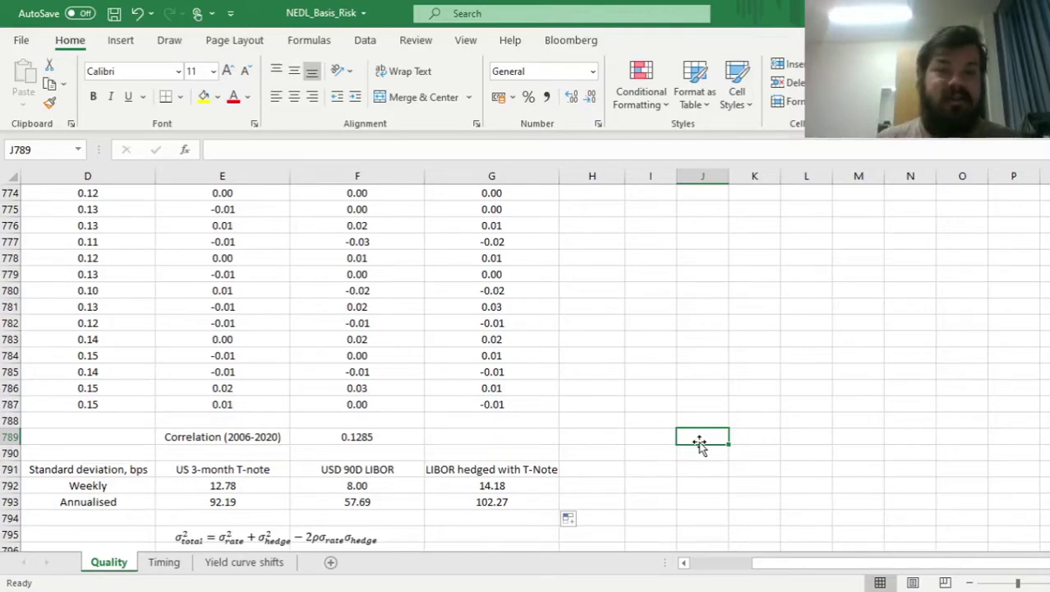
pyautogui.click(477, 500)
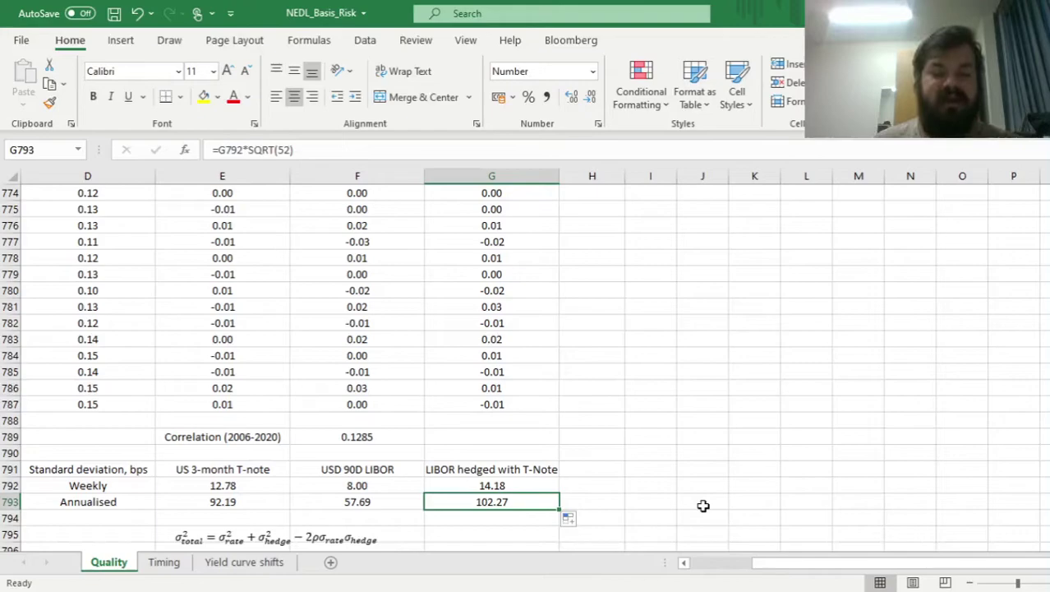
# Compare the annualised standard deviations of T-note, LIBOR and hedged LIBOR in row 793 with the 2006-2020 correlation in F789
pyautogui.press('Left')
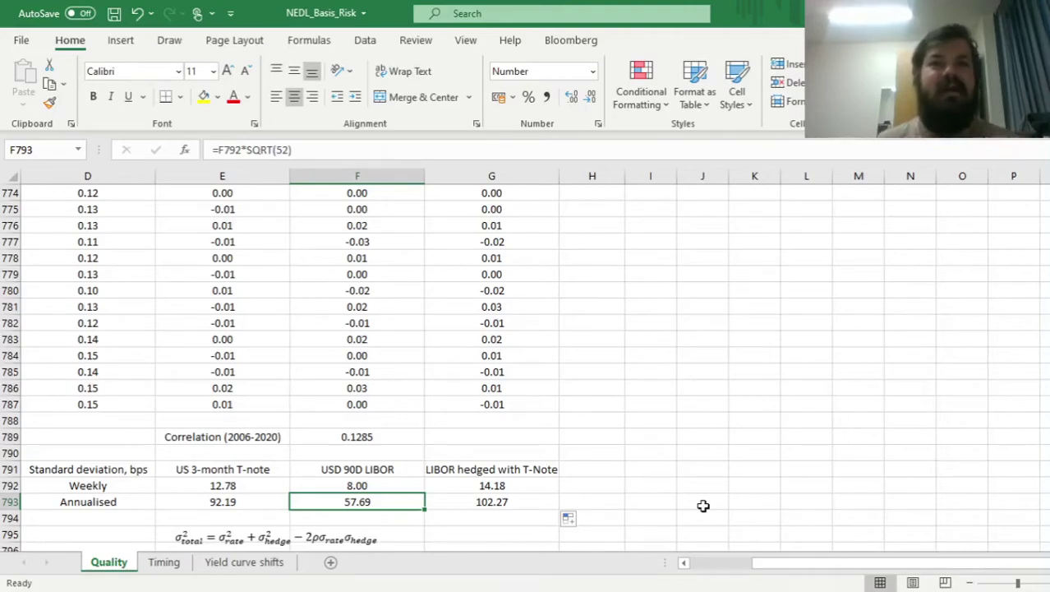
pyautogui.press('Left')
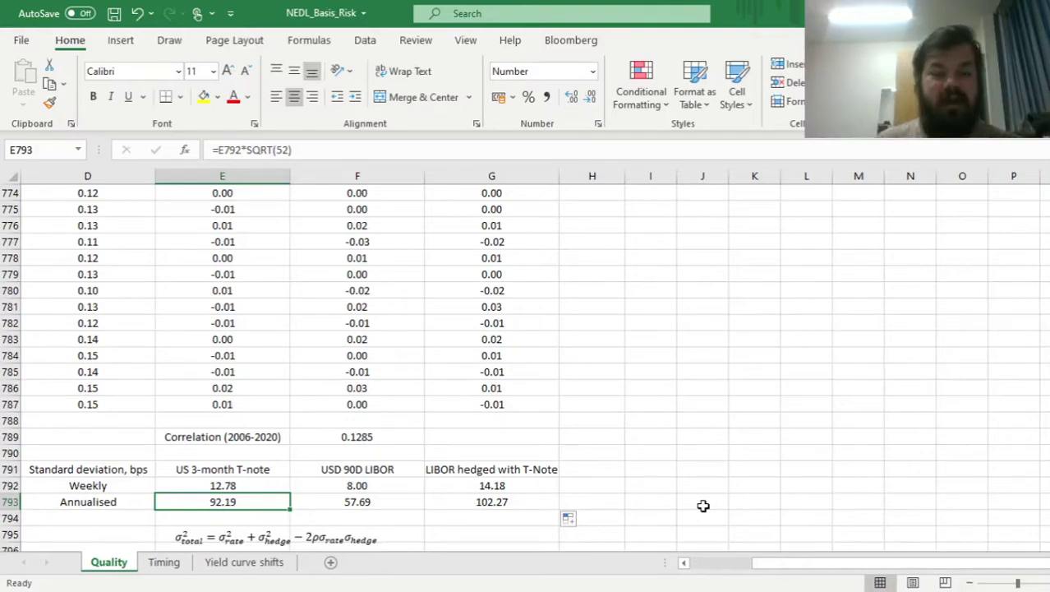
pyautogui.press('Left')
pyautogui.press('Left')
pyautogui.press('Left')
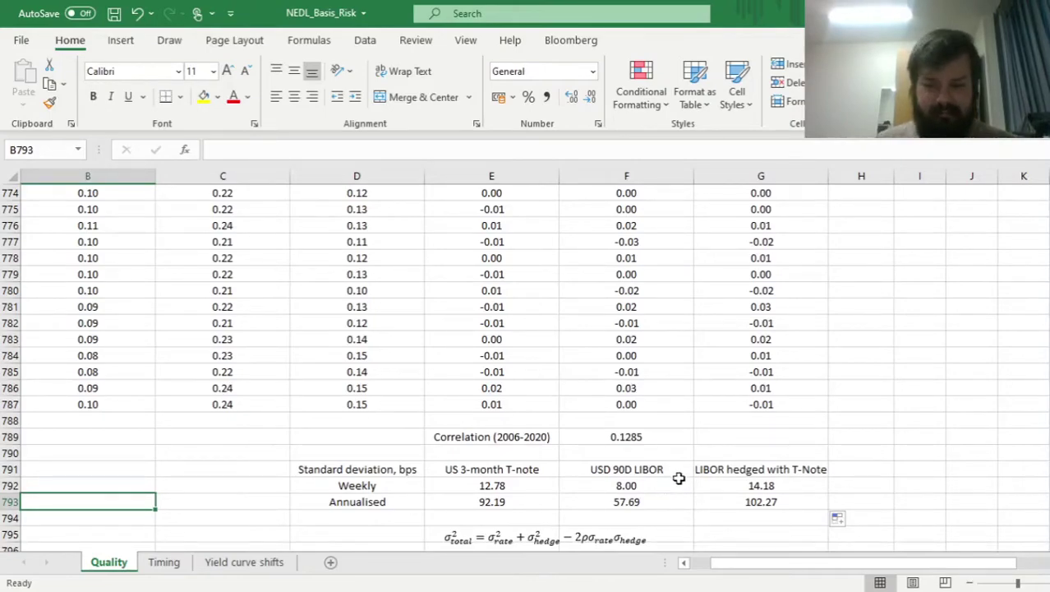
pyautogui.click(668, 438)
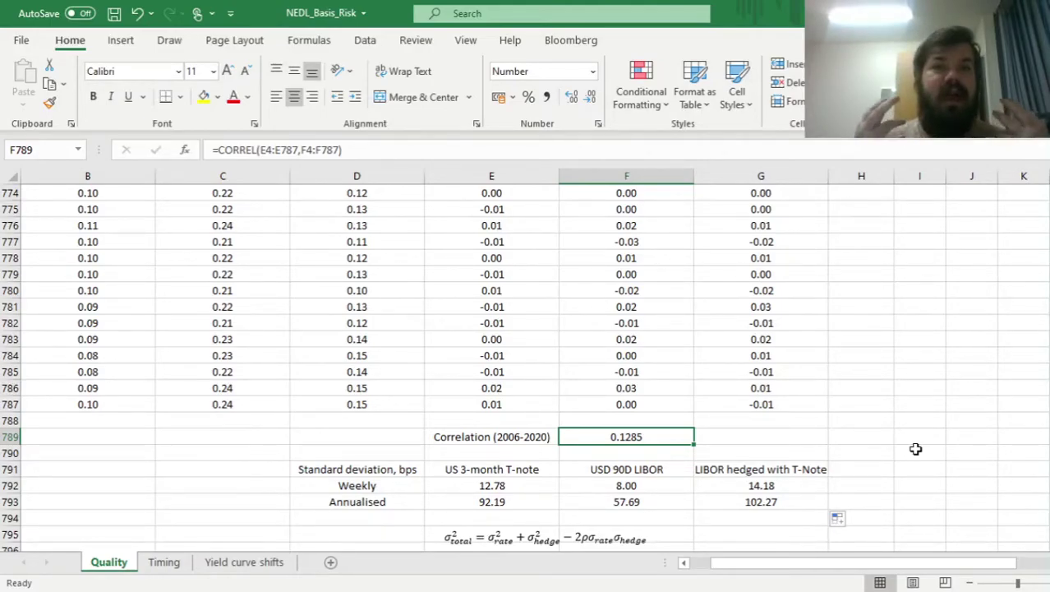
# Examine the total variance formula and the hedge effectiveness condition noted below the standard deviation table
pyautogui.press('Down')
pyautogui.press('Down')
pyautogui.press('Down')
pyautogui.press('Down')
pyautogui.press('Down')
pyautogui.press('Down')
pyautogui.press('Down')
pyautogui.press('Down')
pyautogui.press('Down')
pyautogui.press('Down')
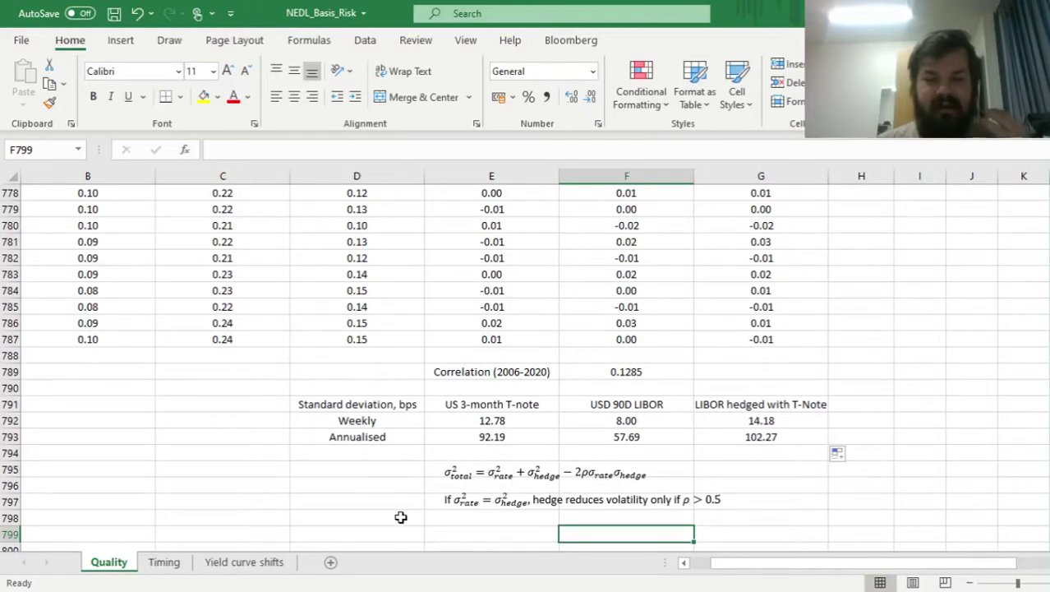
pyautogui.click(476, 477)
pyautogui.click(441, 480)
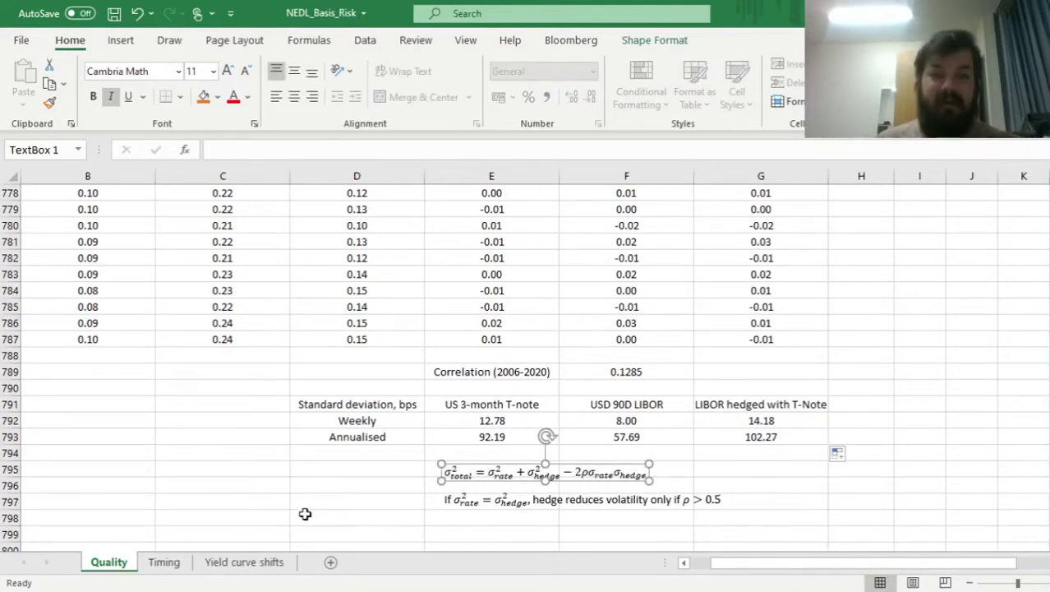
pyautogui.click(351, 468)
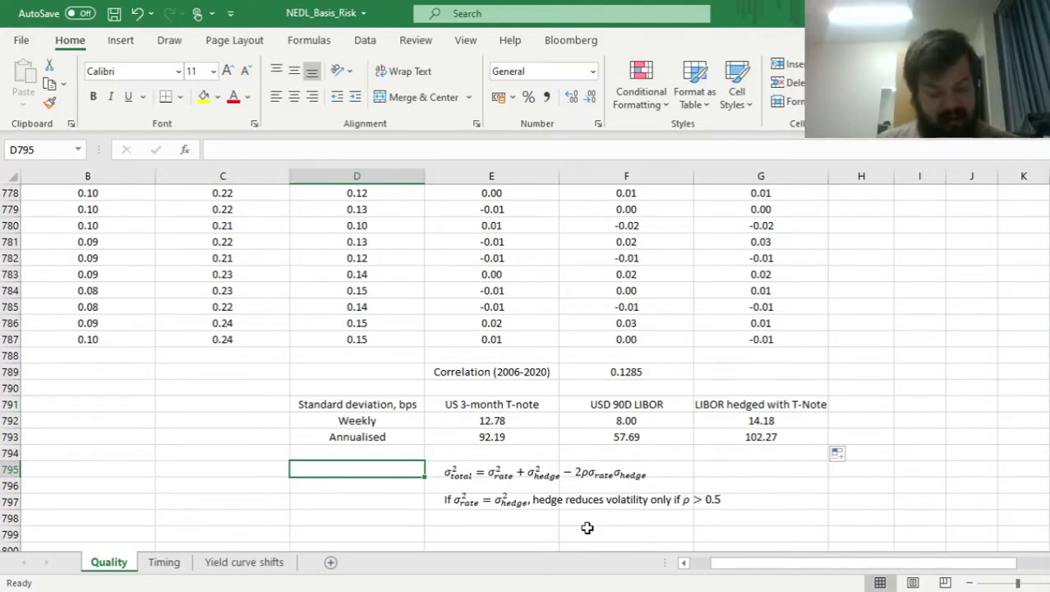
# Inspect the hedge variance and the rate-hedge covariance terms within the total variance formula
pyautogui.click(489, 473)
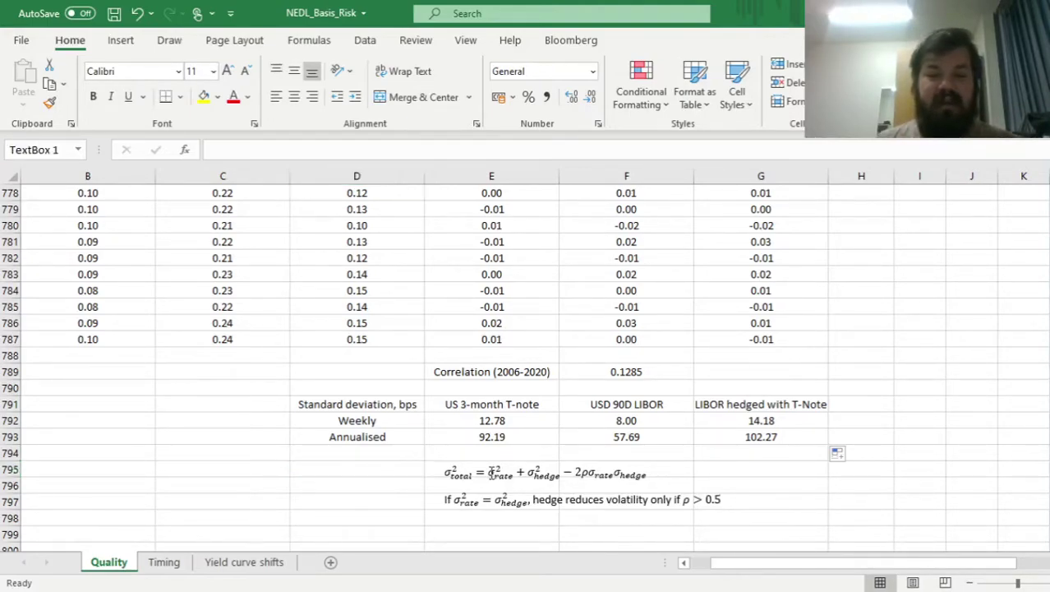
pyautogui.moveTo(488, 474); pyautogui.dragTo(563, 473)
pyautogui.click(565, 473)
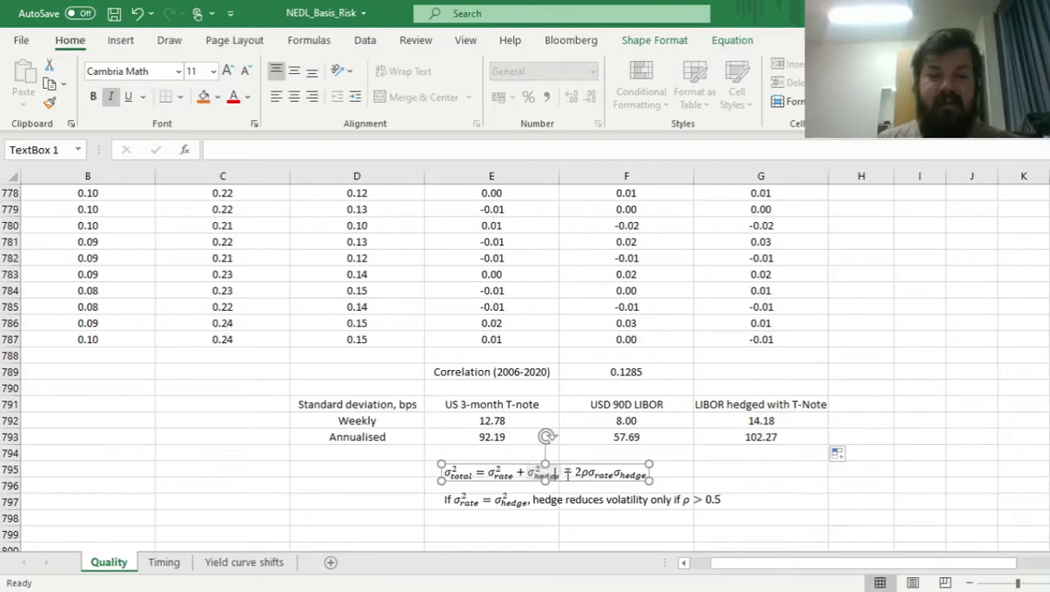
pyautogui.moveTo(589, 474); pyautogui.dragTo(641, 478)
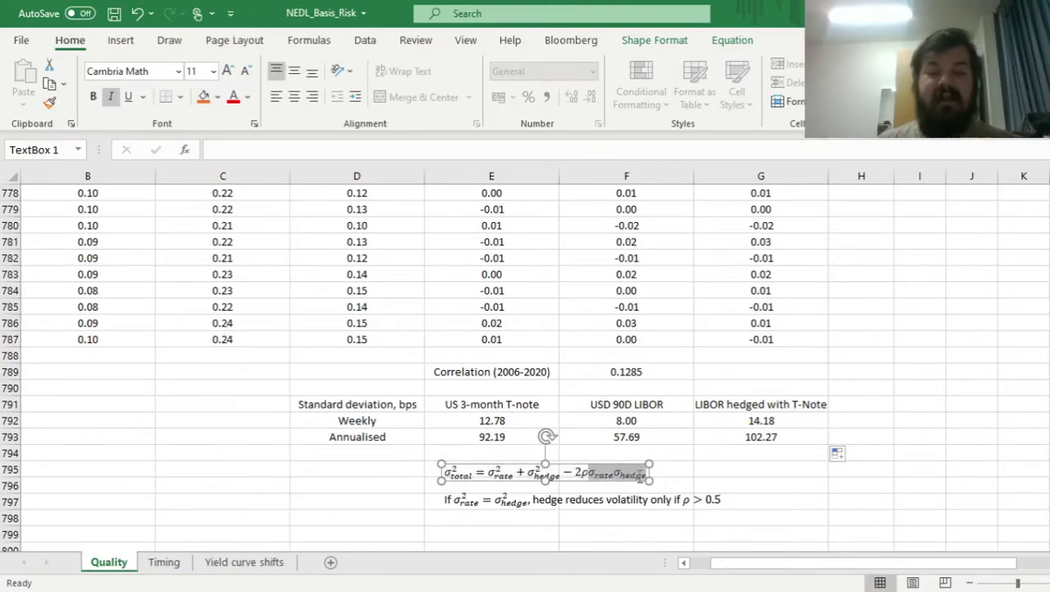
pyautogui.click(733, 481)
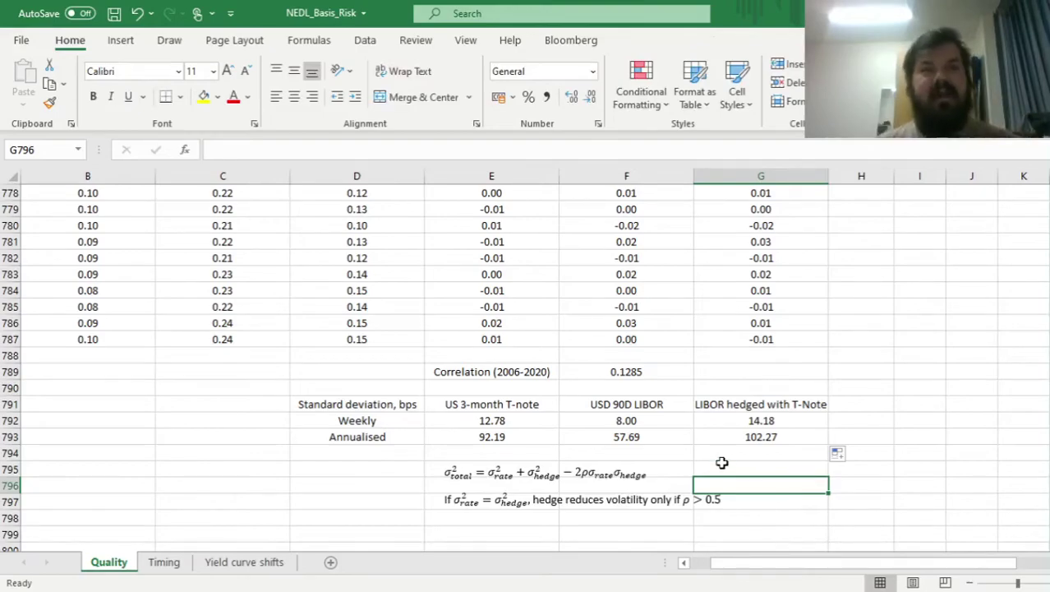
pyautogui.click(721, 456)
pyautogui.click(721, 466)
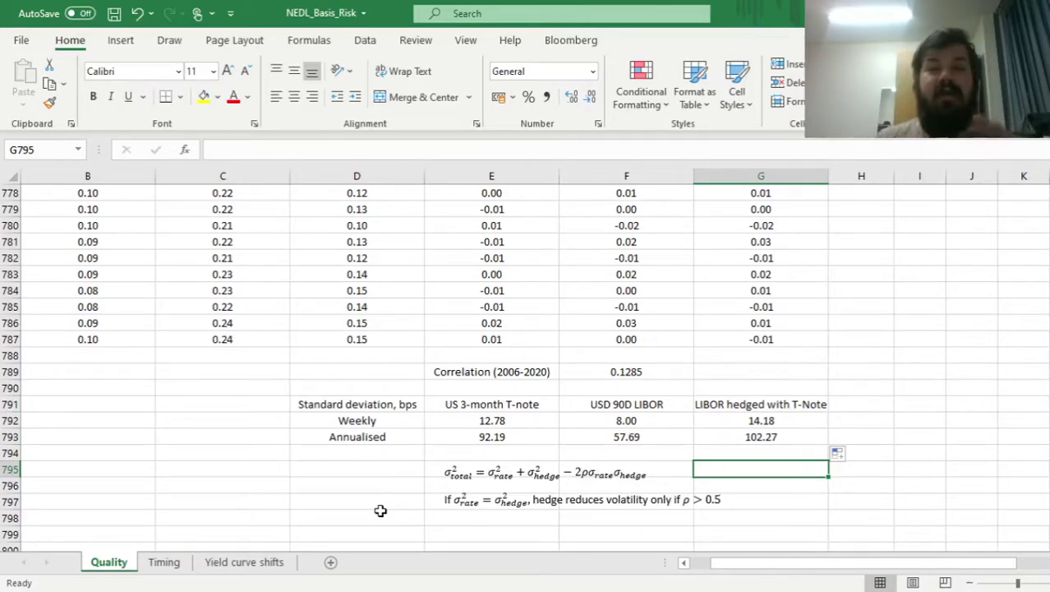
# Check the weekly T-note and LIBOR deviations, the correlation and the hedged deviations against the ρ > 0.5 condition
pyautogui.moveTo(517, 423); pyautogui.dragTo(624, 421)
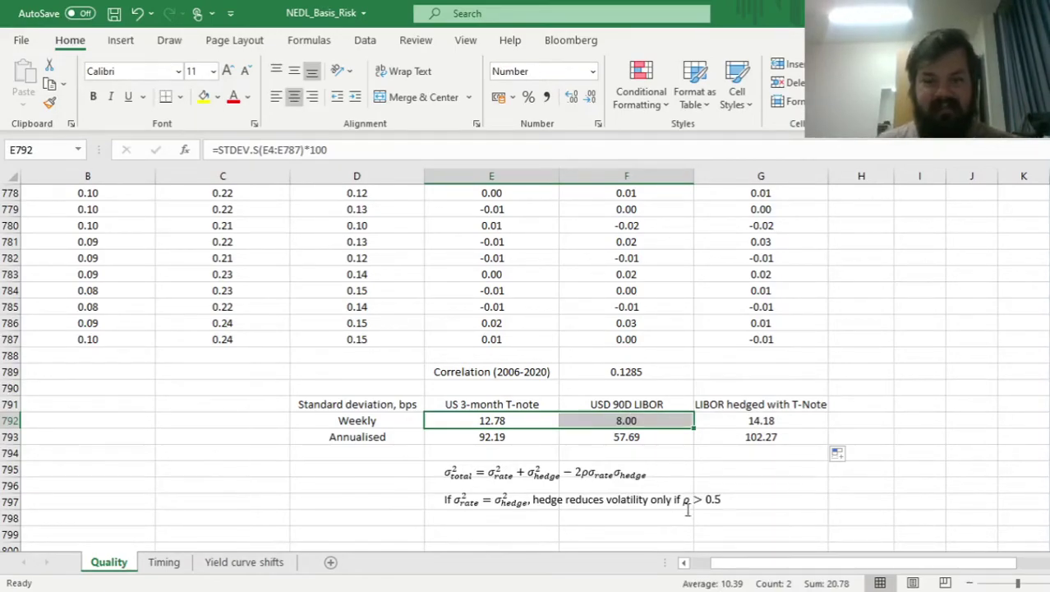
pyautogui.click(584, 515)
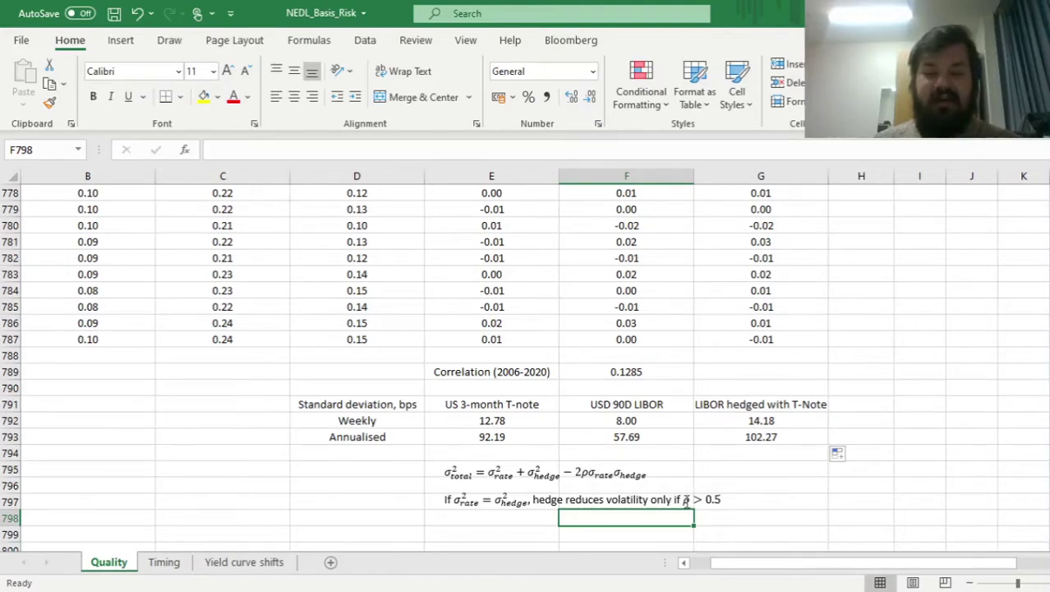
pyautogui.click(634, 372)
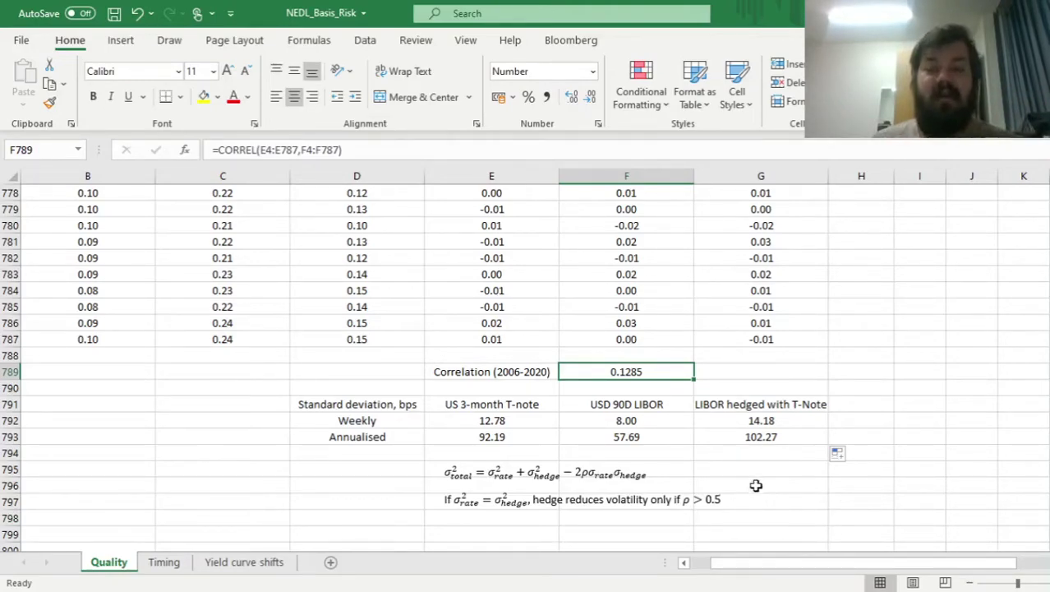
pyautogui.moveTo(756, 437); pyautogui.dragTo(756, 416)
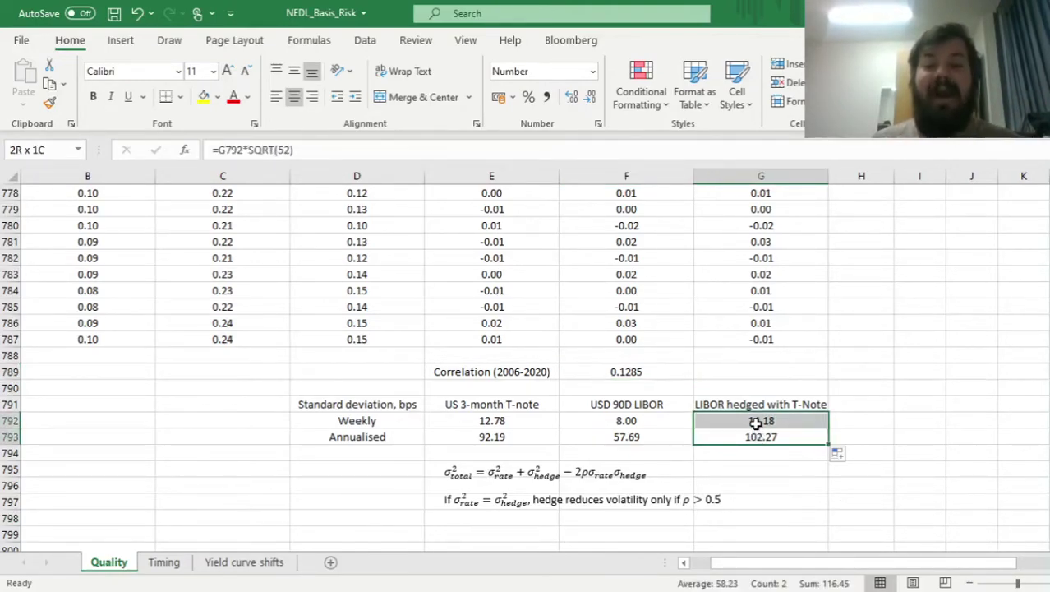
pyautogui.click(800, 502)
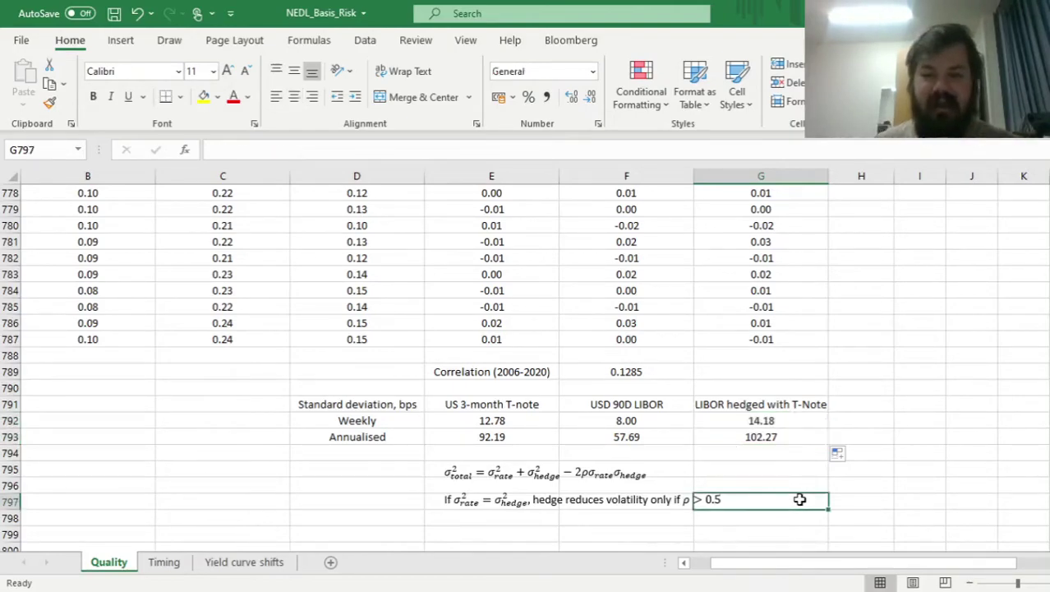
# Review the Productive?, Year and Correlation columns of the yearly hedge table covering 2006 to 2020 in rows 811 to 825
pyautogui.hotkey('ctrl', 'Down')
pyautogui.press('Down')
pyautogui.press('Down')
pyautogui.press('Down')
pyautogui.press('Down')
pyautogui.press('Down')
pyautogui.press('Down')
pyautogui.press('Down')
pyautogui.press('Down')
pyautogui.press('Down')
pyautogui.press('Down')
pyautogui.press('Down')
pyautogui.press('Down')
pyautogui.press('Down')
pyautogui.press('Down')
pyautogui.press('Down')
pyautogui.press('Down')
pyautogui.press('Down')
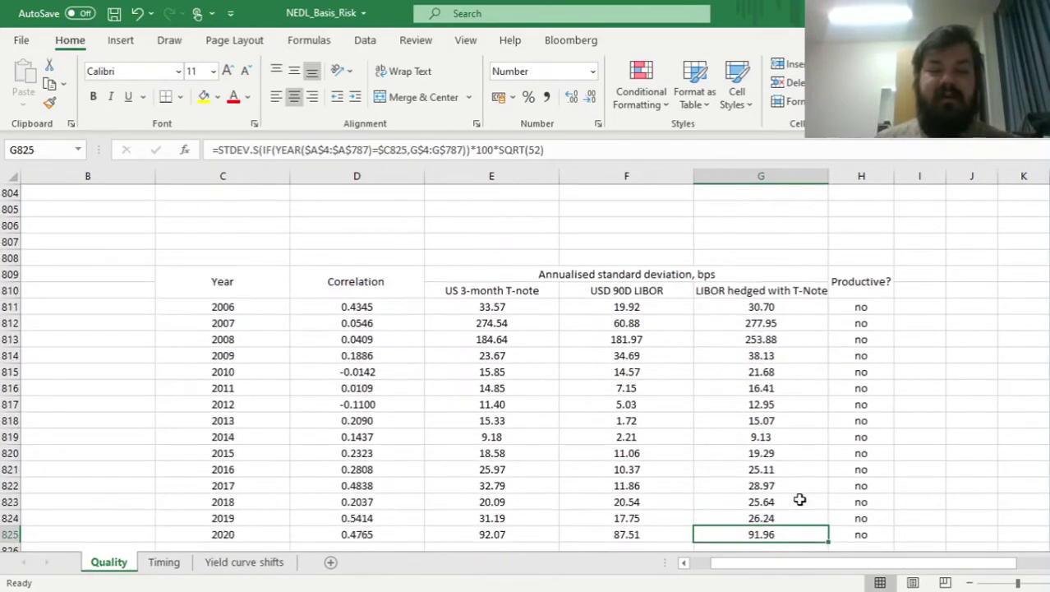
pyautogui.press('Up')
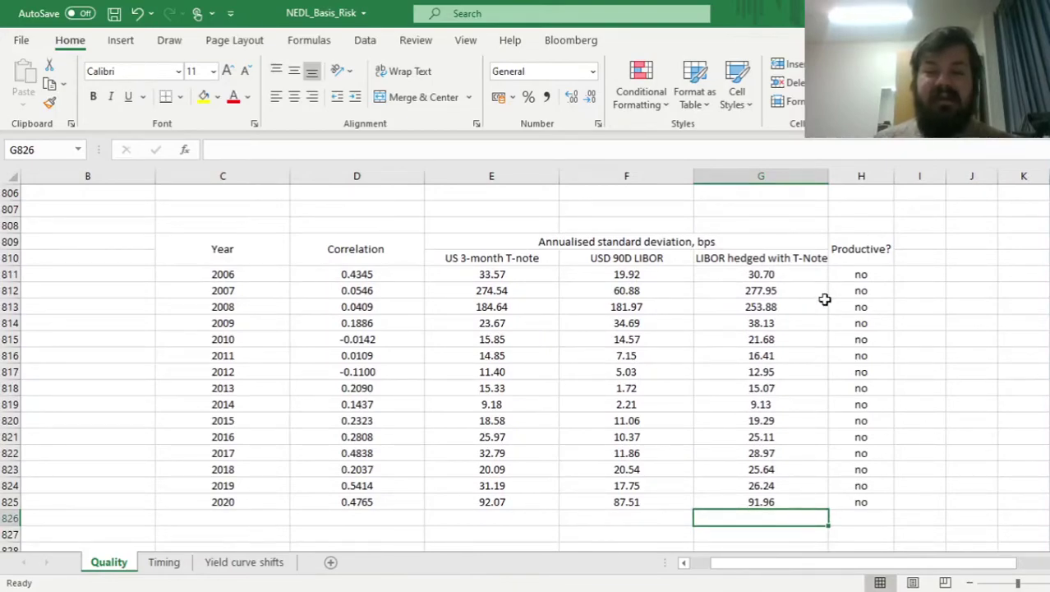
pyautogui.moveTo(861, 274); pyautogui.dragTo(860, 507)
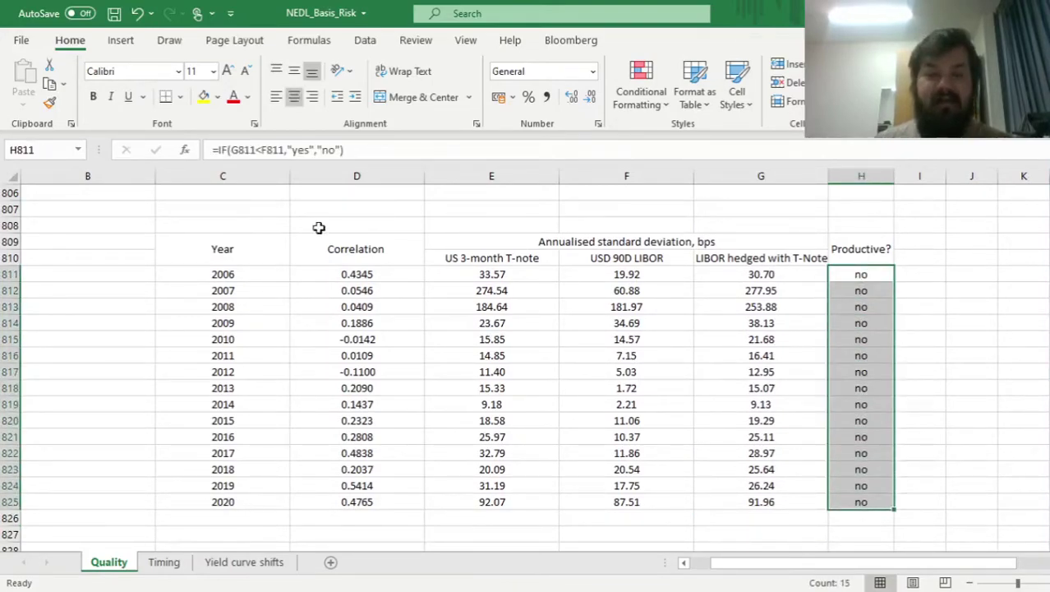
pyautogui.moveTo(236, 274); pyautogui.dragTo(236, 503)
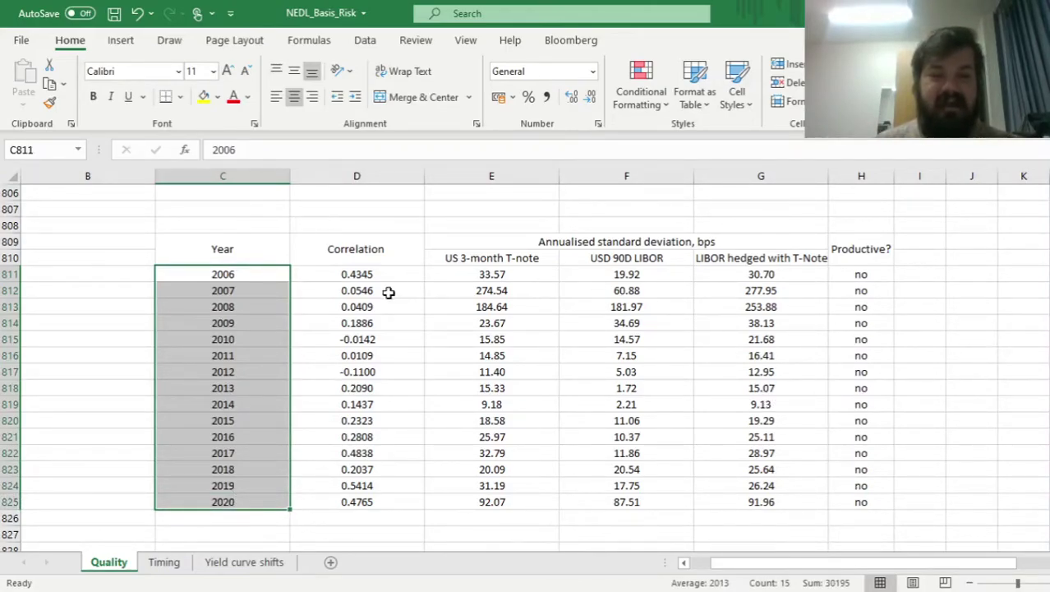
pyautogui.moveTo(369, 274); pyautogui.dragTo(364, 502)
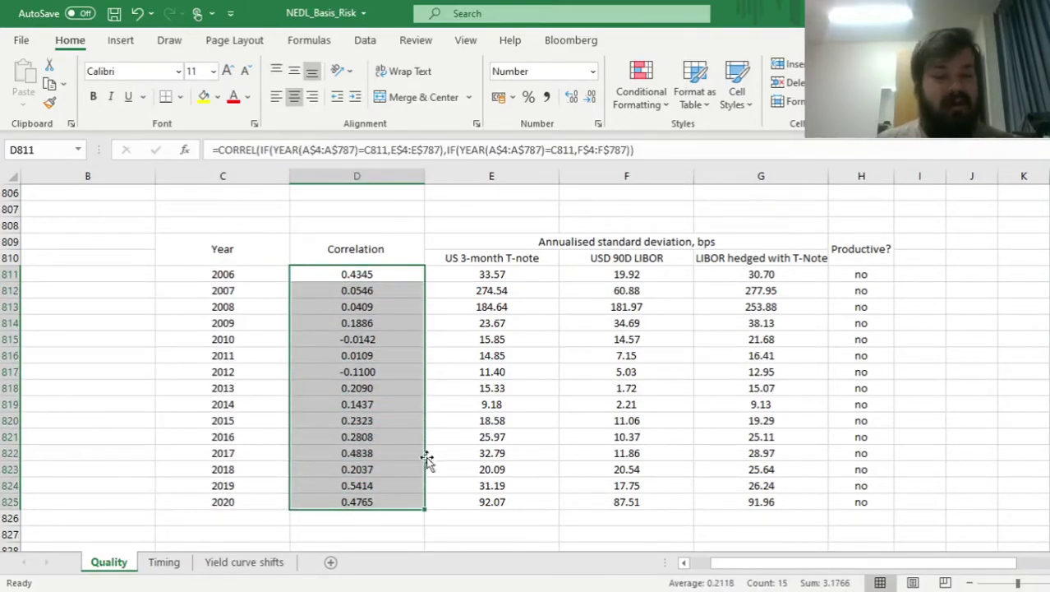
# Examine the 2019 row, comparing its correlation, T-note, LIBOR and hedged deviations and whether the hedge is productive
pyautogui.click(394, 486)
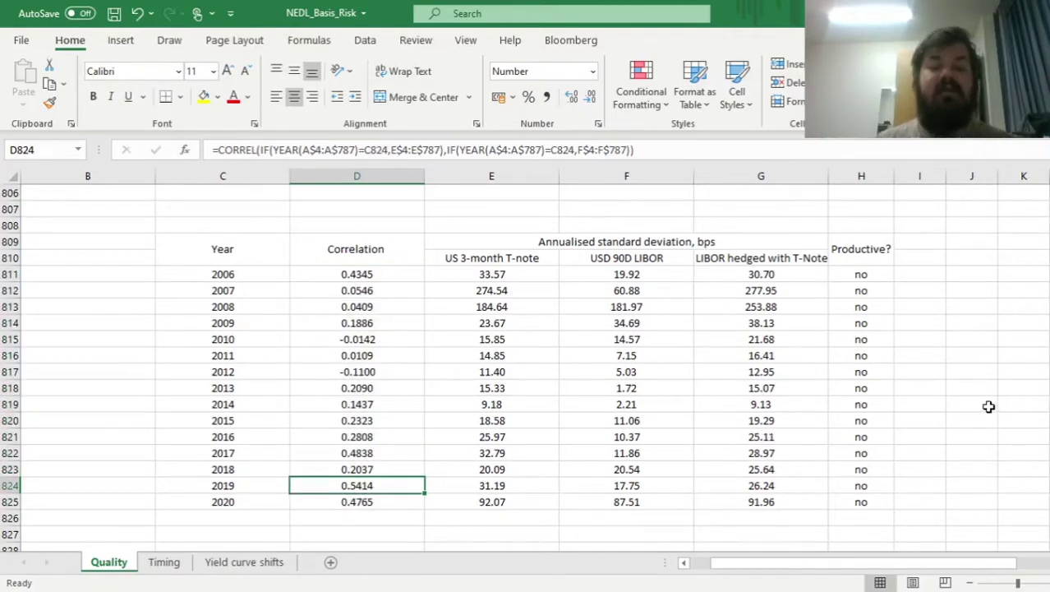
pyautogui.click(522, 486)
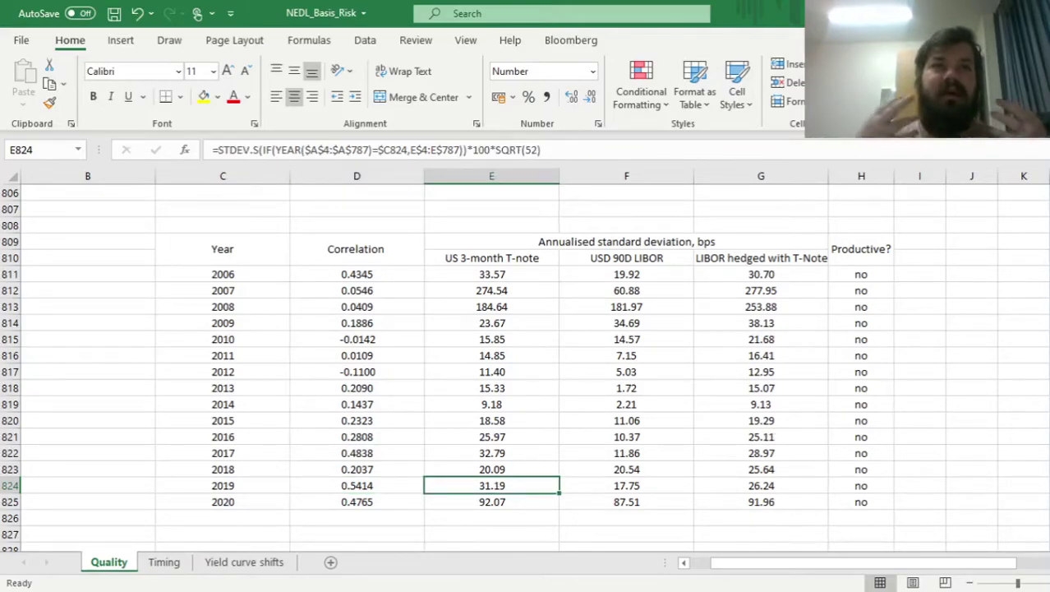
pyautogui.click(631, 482)
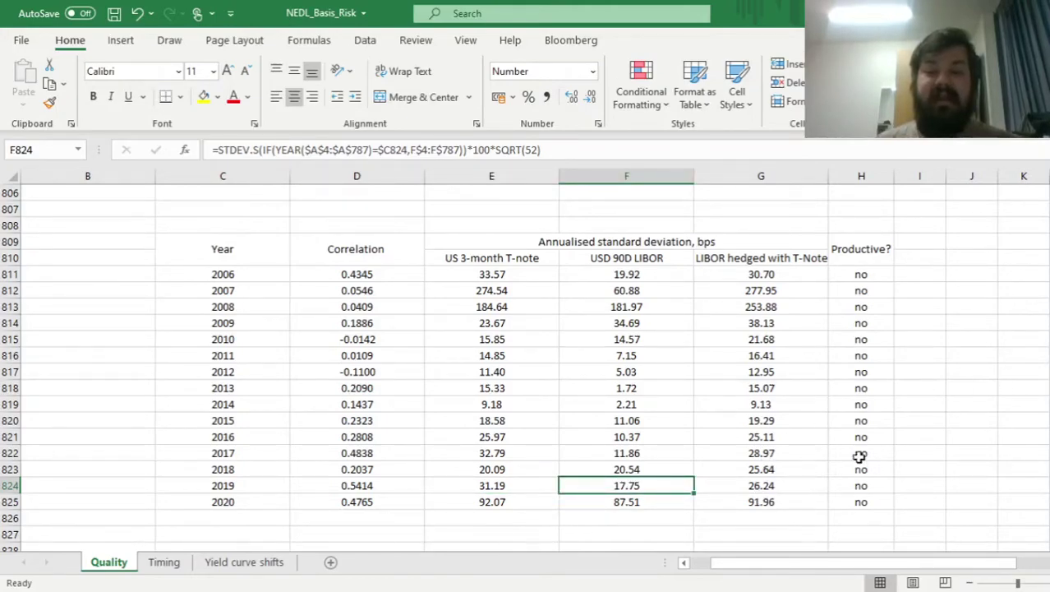
pyautogui.click(862, 483)
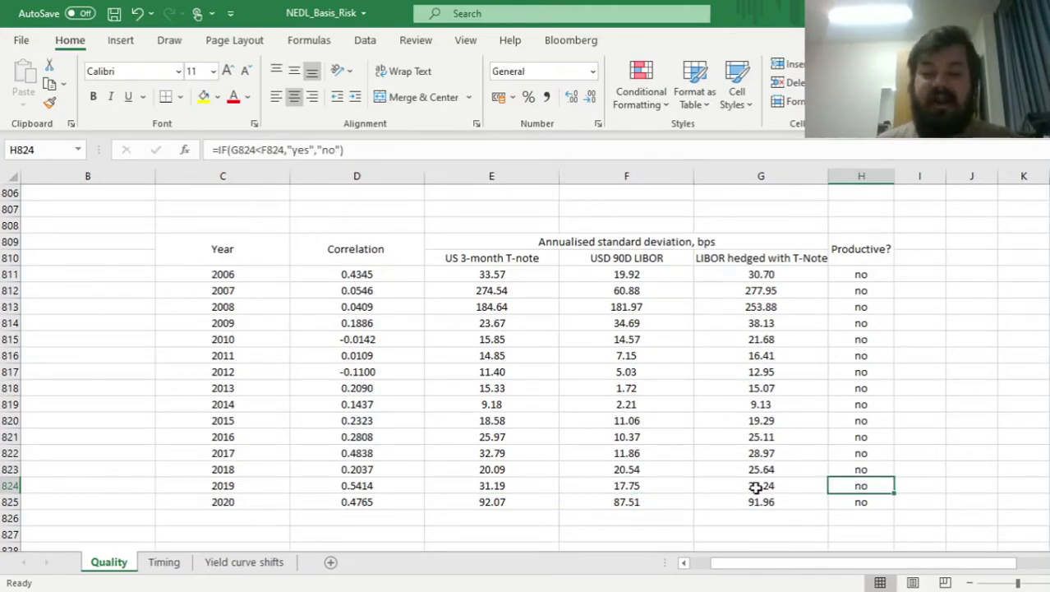
pyautogui.moveTo(635, 480); pyautogui.dragTo(799, 483)
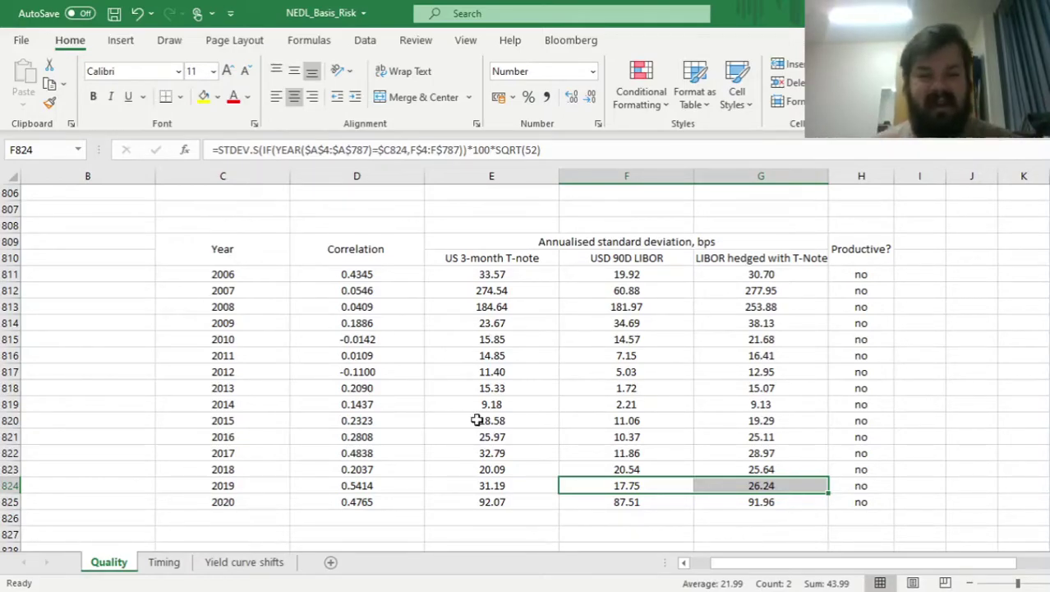
pyautogui.click(348, 483)
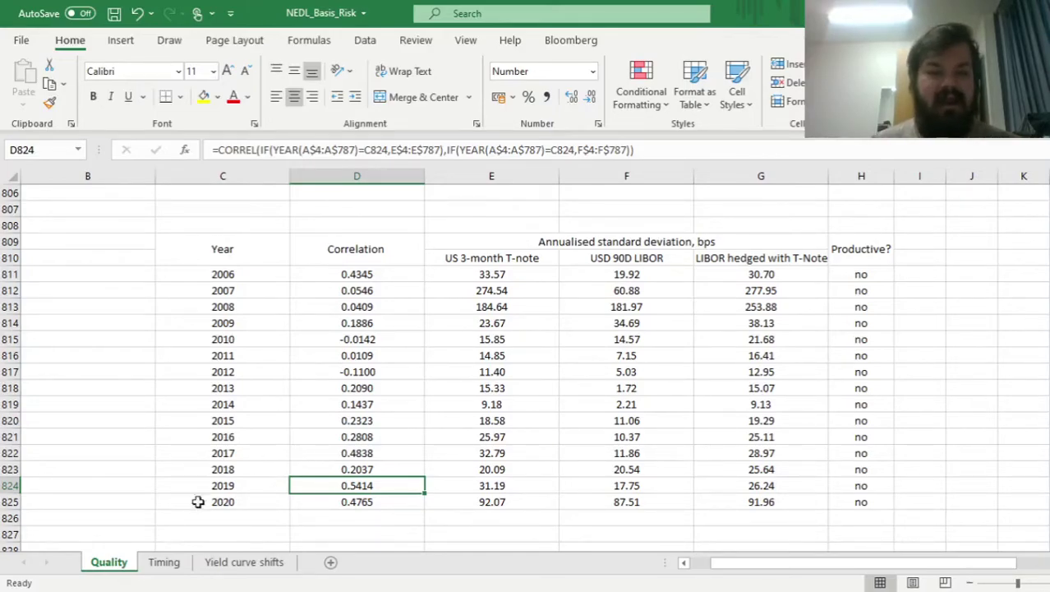
# Switch to the Timing sheet and compare its USD 180D LIBOR and USD 90D LIBOR yield columns
pyautogui.click(164, 563)
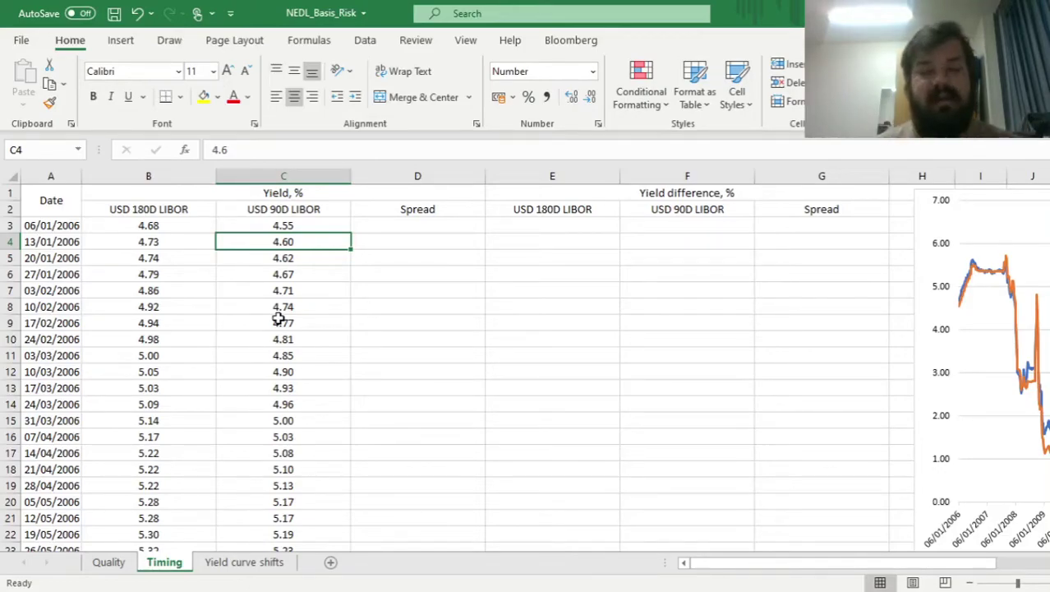
pyautogui.click(304, 210)
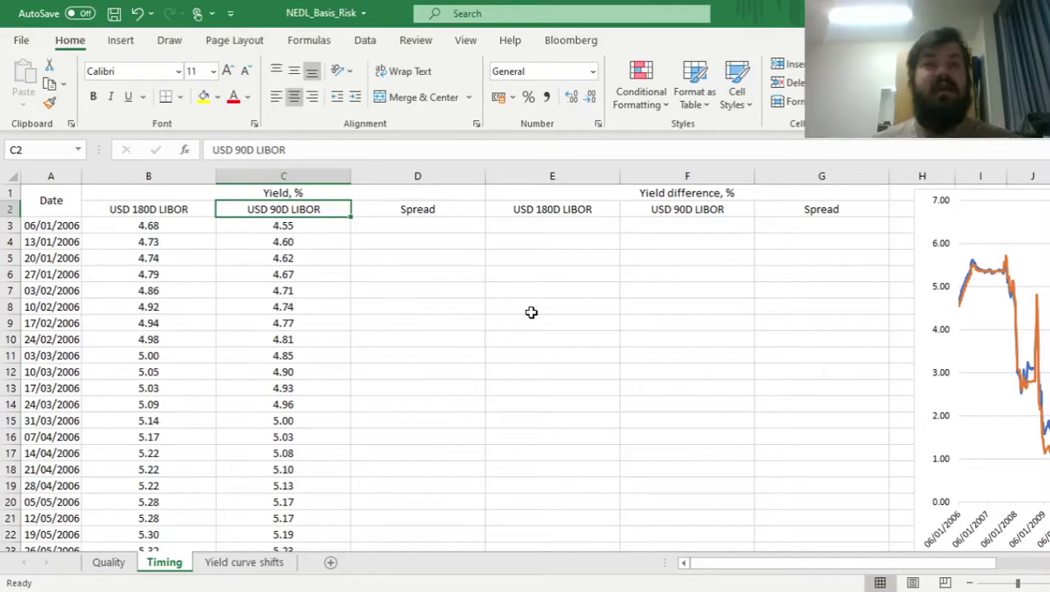
pyautogui.press('Left')
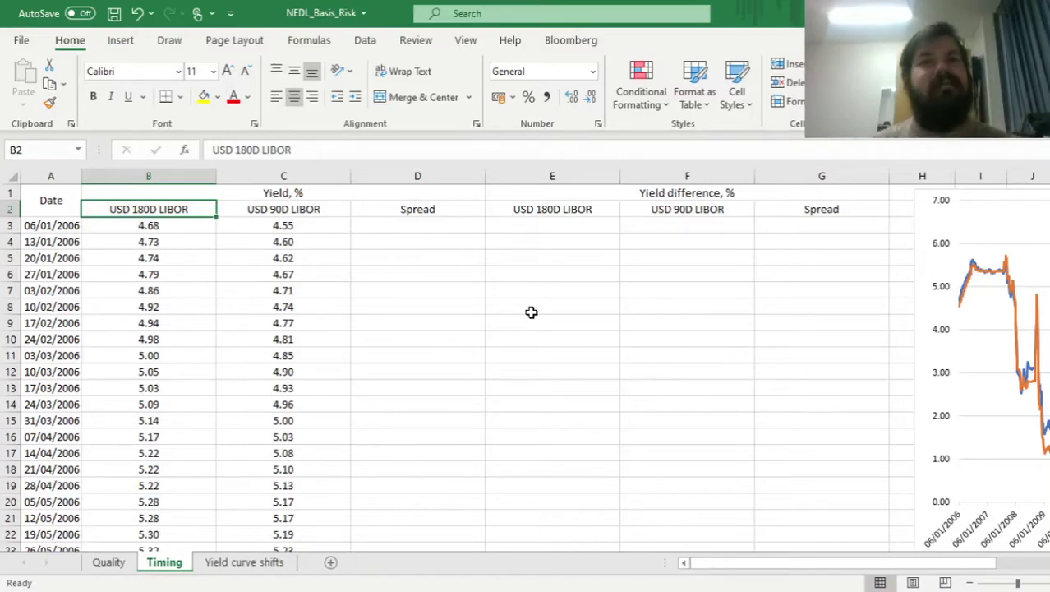
pyautogui.press('Right')
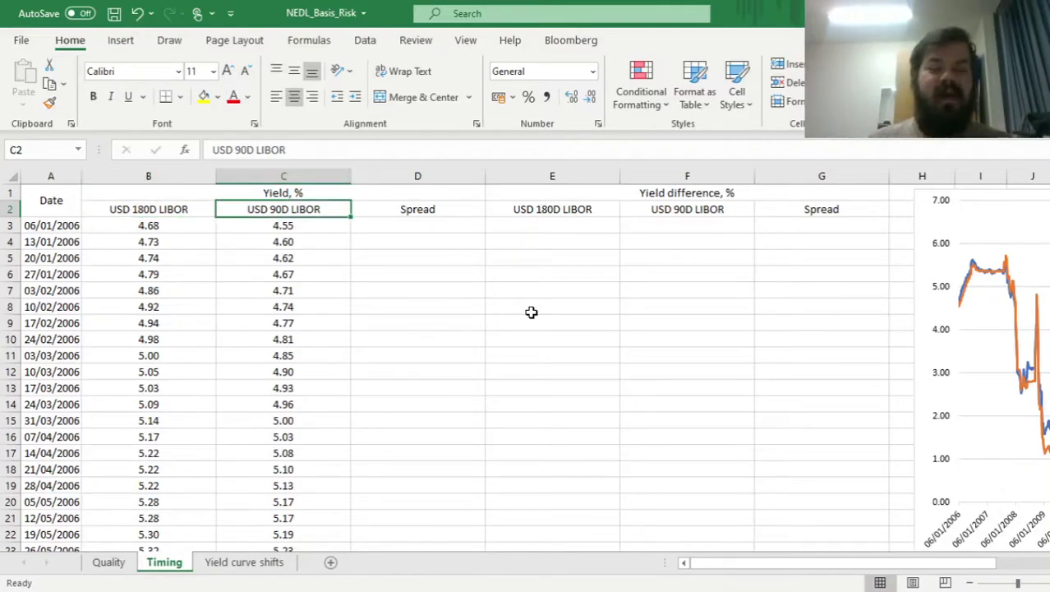
# Examine the full chart of 180-day and 90-day LIBOR yields beside the Timing data
pyautogui.press('Right')
pyautogui.press('Right')
pyautogui.press('Right')
pyautogui.press('Right')
pyautogui.press('Right')
pyautogui.press('Right')
pyautogui.press('Right')
pyautogui.press('Right')
pyautogui.press('Right')
pyautogui.press('Right')
pyautogui.press('Right')
pyautogui.press('Right')
pyautogui.press('Right')
pyautogui.press('Right')
pyautogui.press('Right')
pyautogui.press('Right')
pyautogui.press('Right')
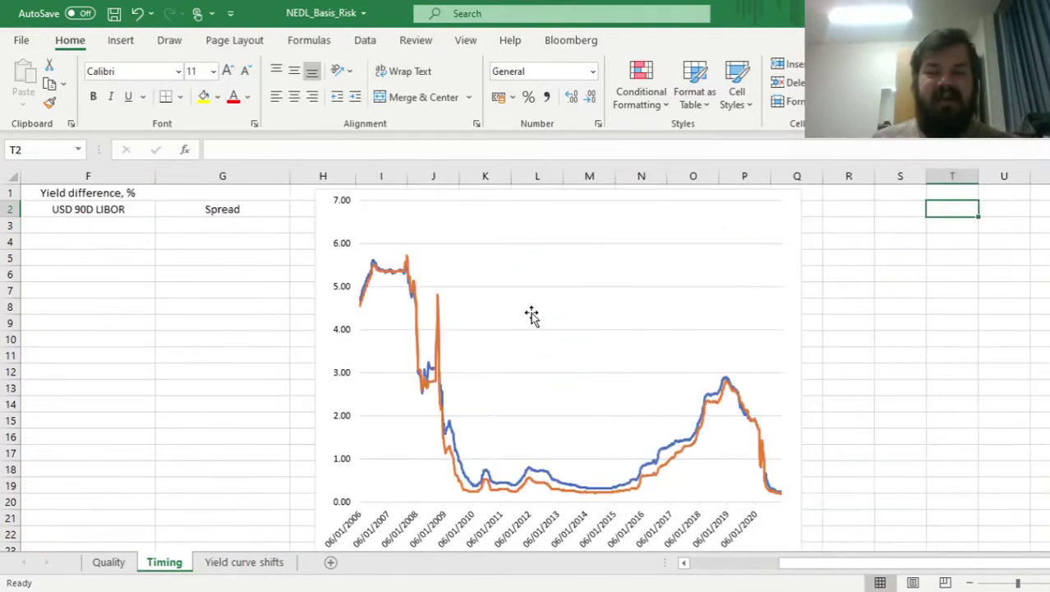
pyautogui.press('Right')
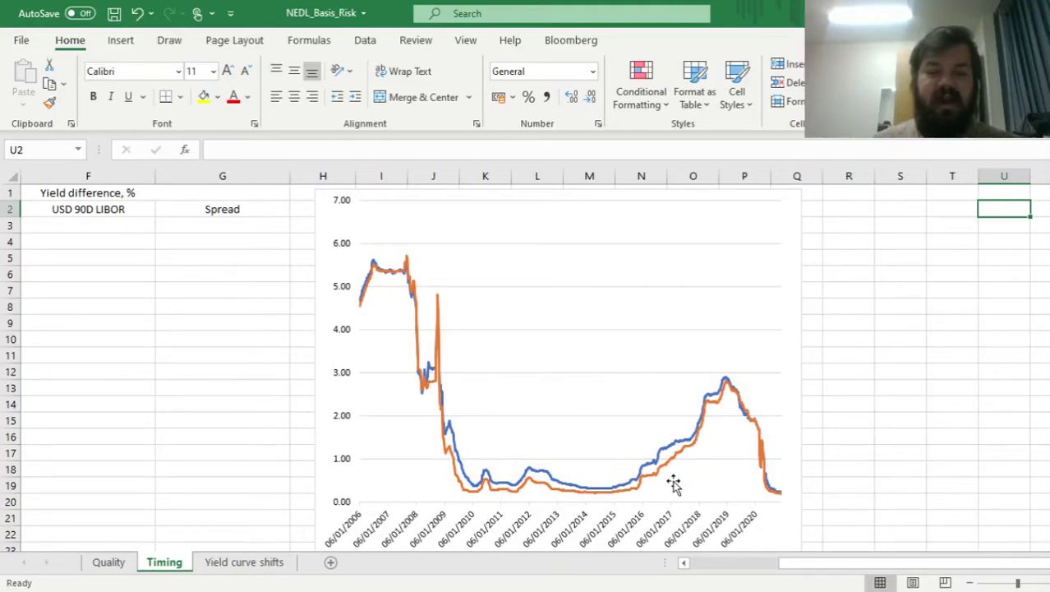
# Return to the start of the Quality sheet and view its T-note and LIBOR yield chart for comparison
pyautogui.click(108, 561)
pyautogui.click(940, 333)
pyautogui.hotkey('ctrl', 'Up')
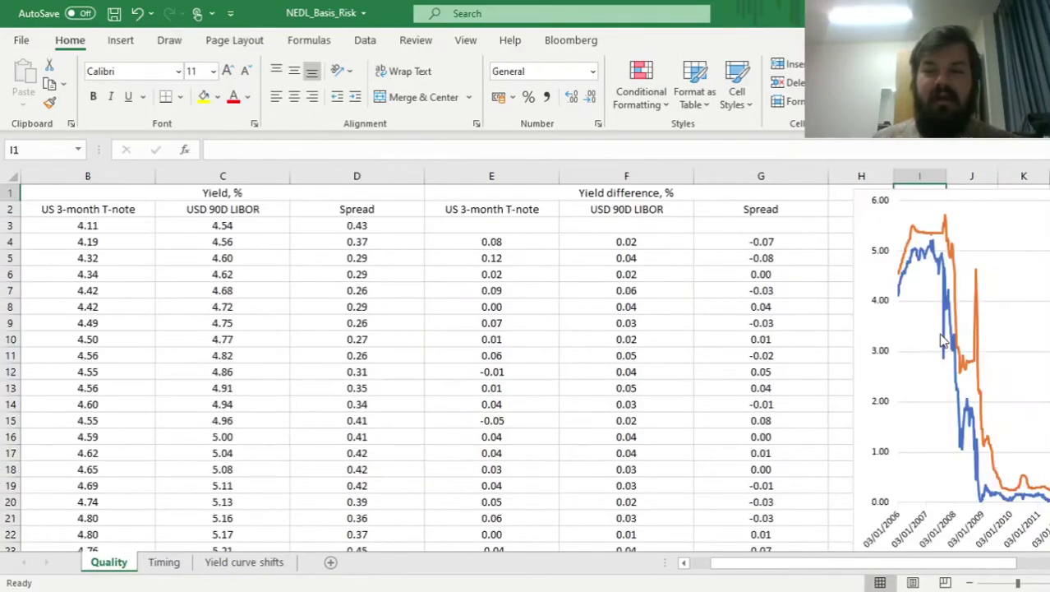
# Examine the T-note and LIBOR yield chart on the Quality sheet and compare it with the LIBOR chart on the Timing sheet
pyautogui.moveTo(726, 335); pyautogui.dragTo(929, 374)
pyautogui.click(834, 409)
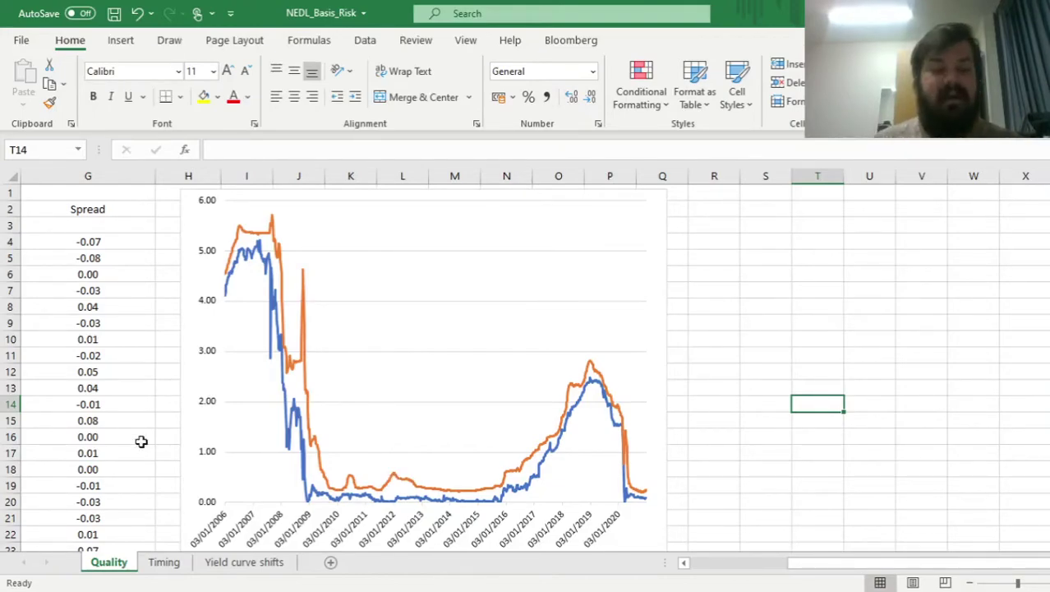
pyautogui.click(163, 561)
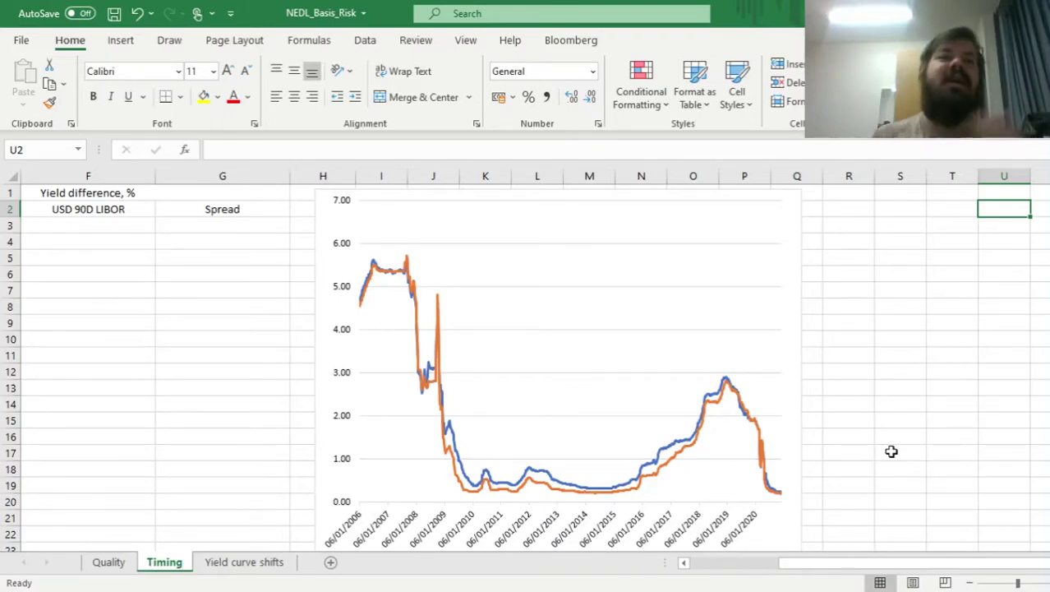
pyautogui.click(867, 401)
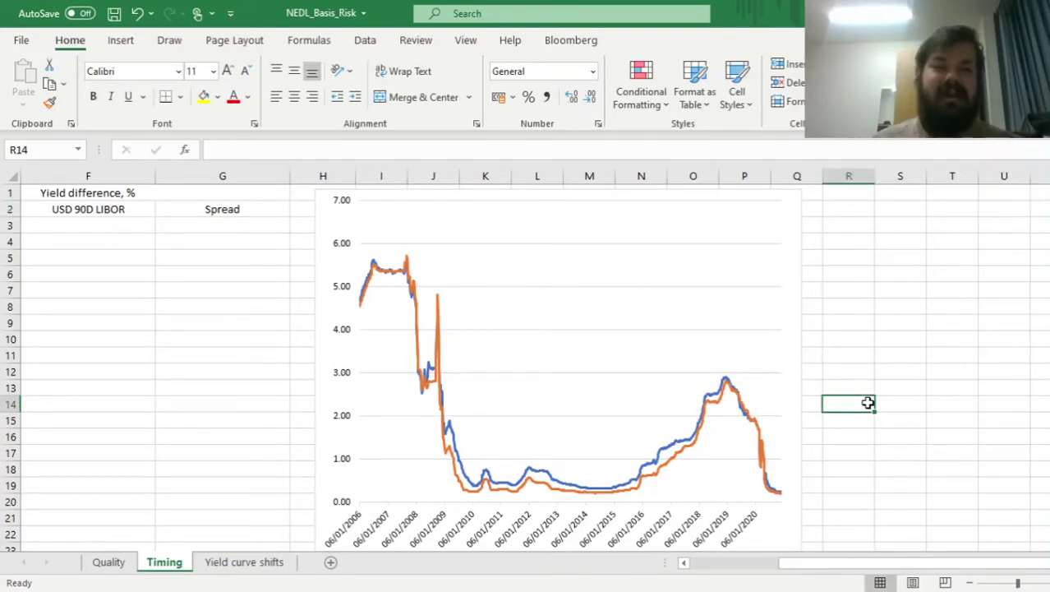
# Calculate the first date's LIBOR yield spread in D3 of the Timing sheet as =C3-B3
pyautogui.hotkey('ctrl', 'Left')
pyautogui.press('Left')
pyautogui.press('Left')
pyautogui.press('Right')
pyautogui.press('Right')
pyautogui.press('Right')
pyautogui.hotkey('ctrl', 'Up')
pyautogui.press('Down')
pyautogui.write('=')
pyautogui.press('Left')
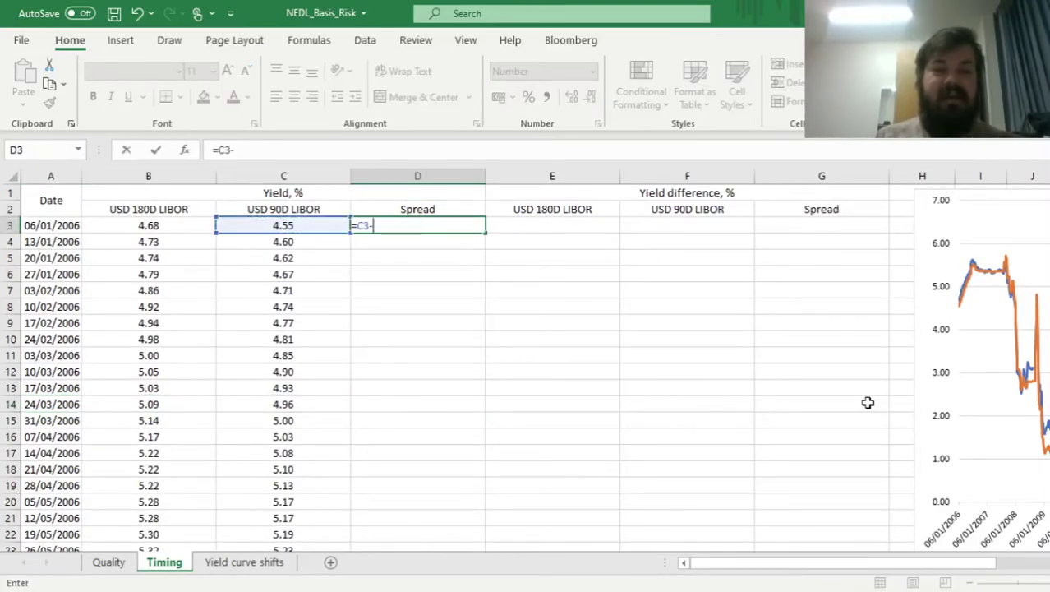
pyautogui.write('-')
pyautogui.press('Left')
pyautogui.press('Left')
pyautogui.hotkey('ctrl', 'Return')
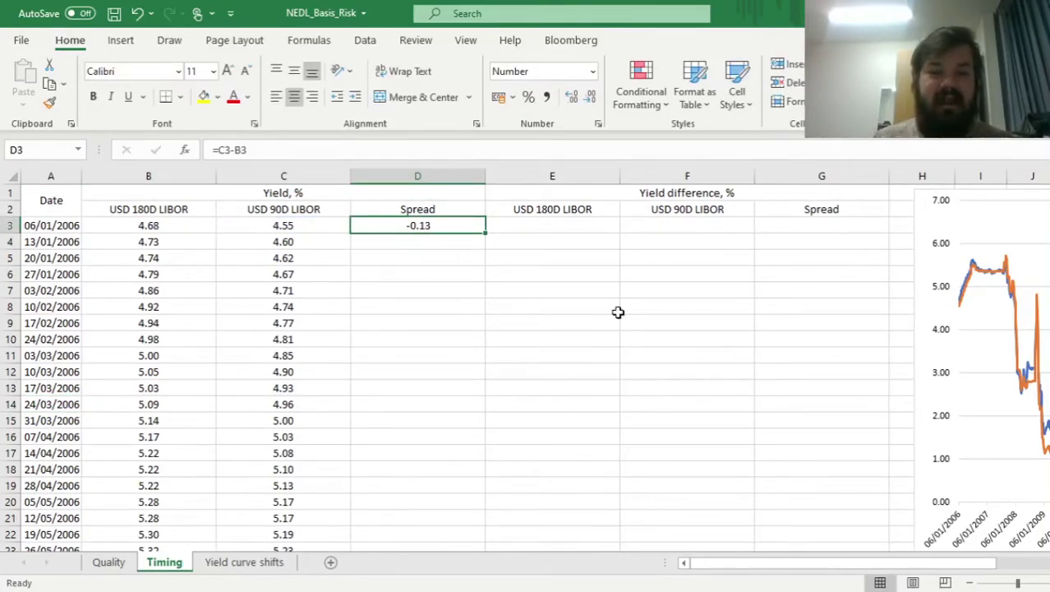
# Fill the spread formula from D3 down through all dates and review the first row's 180D LIBOR yield
pyautogui.doubleClick(484, 232)
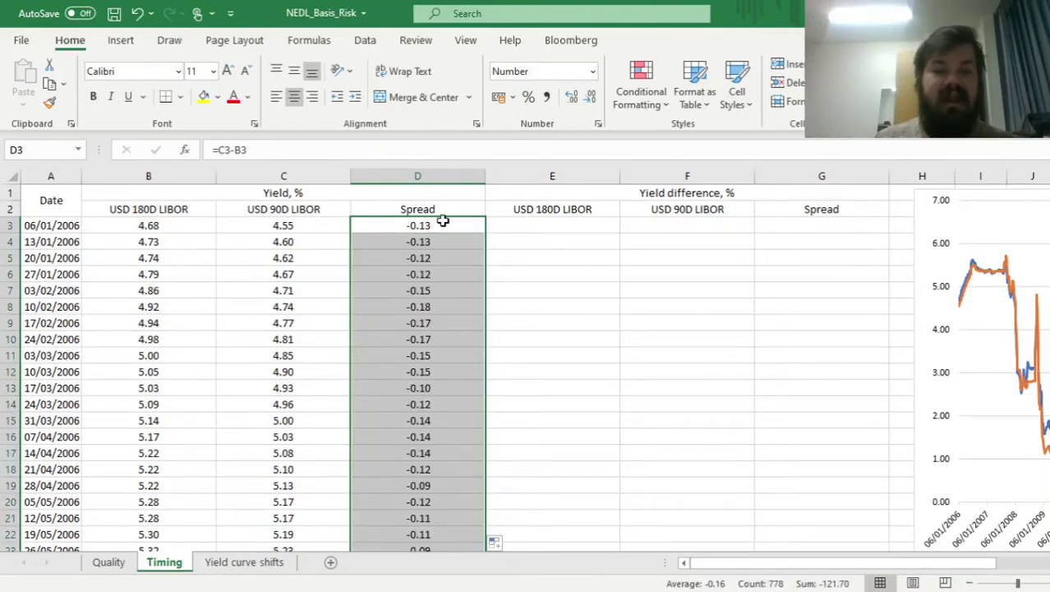
pyautogui.click(417, 223)
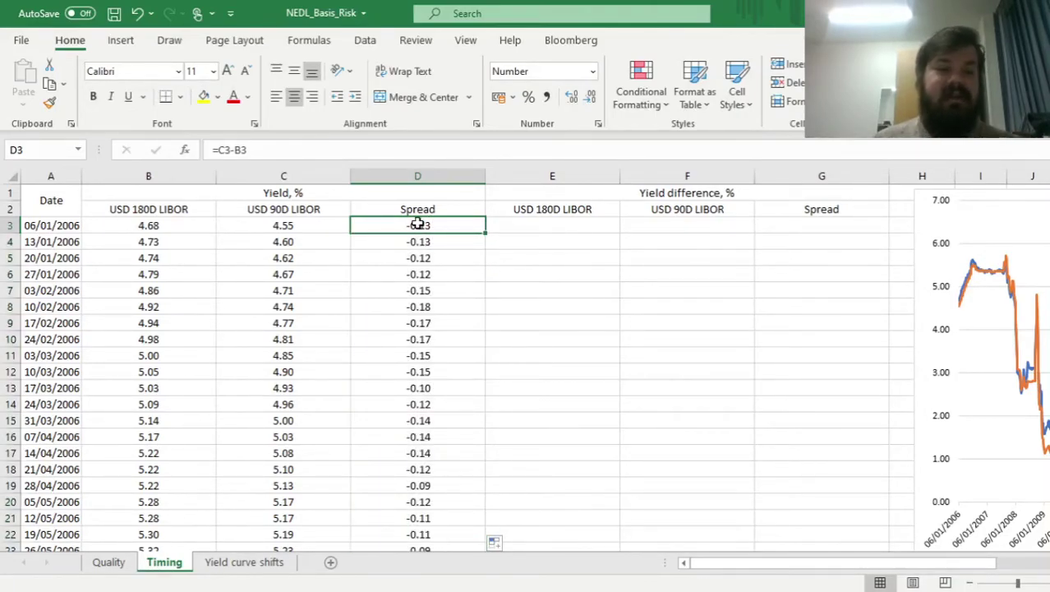
pyautogui.press('Left')
pyautogui.press('Left')
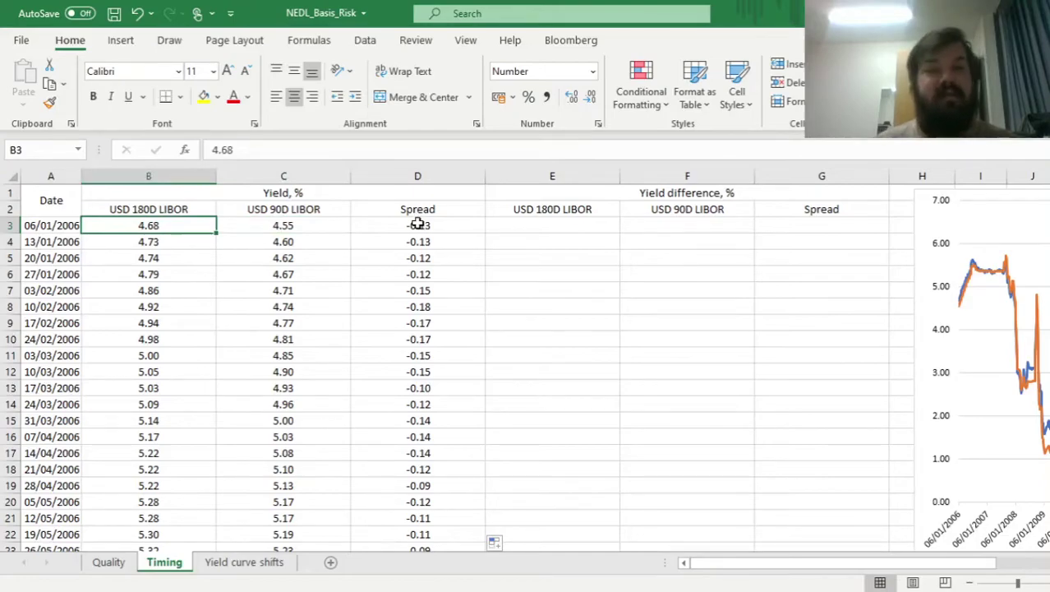
pyautogui.moveTo(149, 207); pyautogui.dragTo(174, 209)
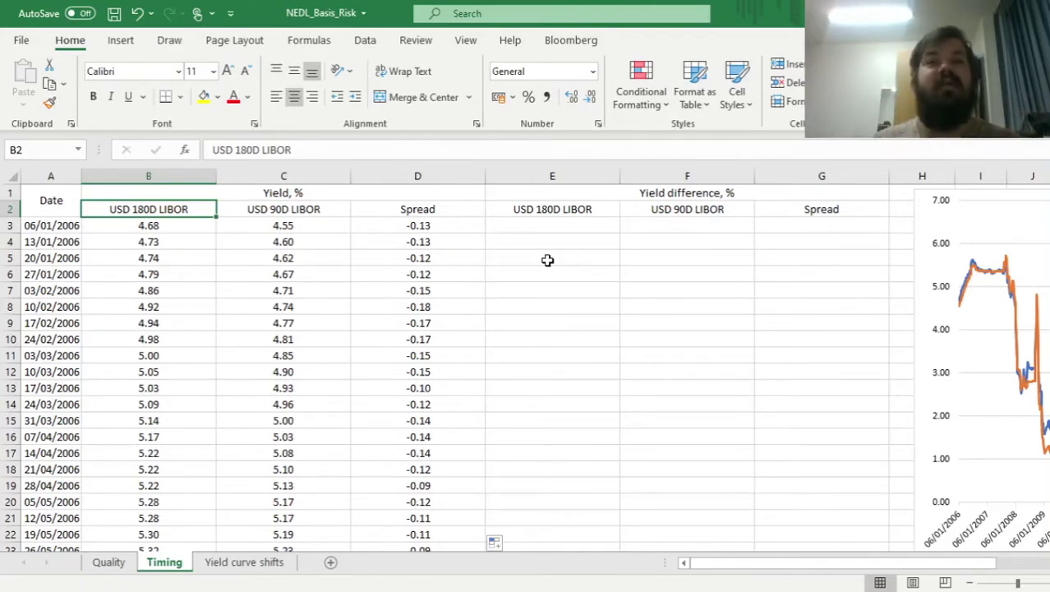
# Calculate weekly yield differences with =B4-B3 in E4, filled across to the 90D LIBOR and spread columns and down all dates
pyautogui.click(537, 248)
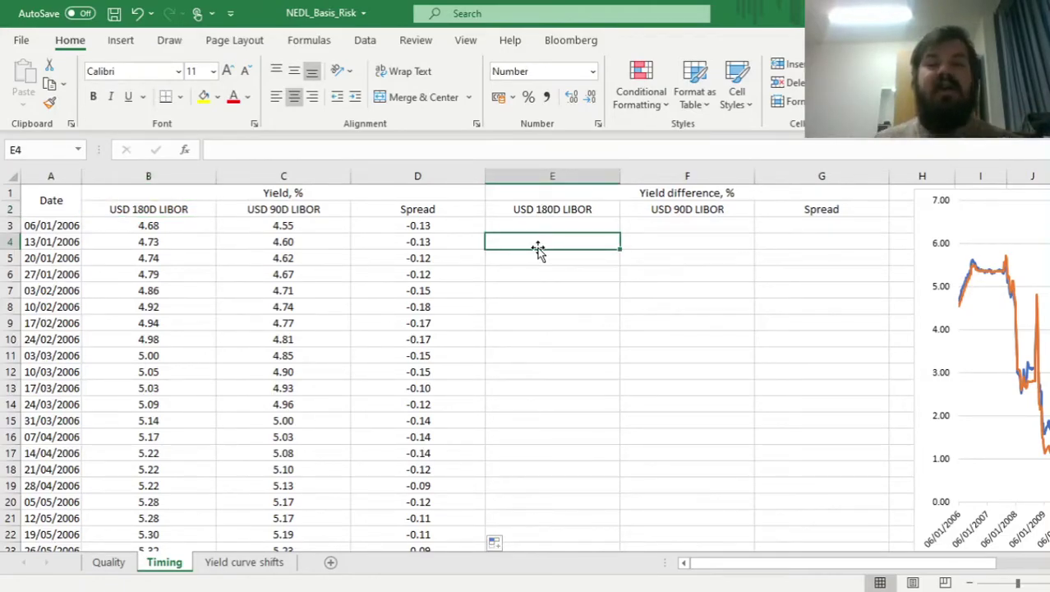
pyautogui.write('=')
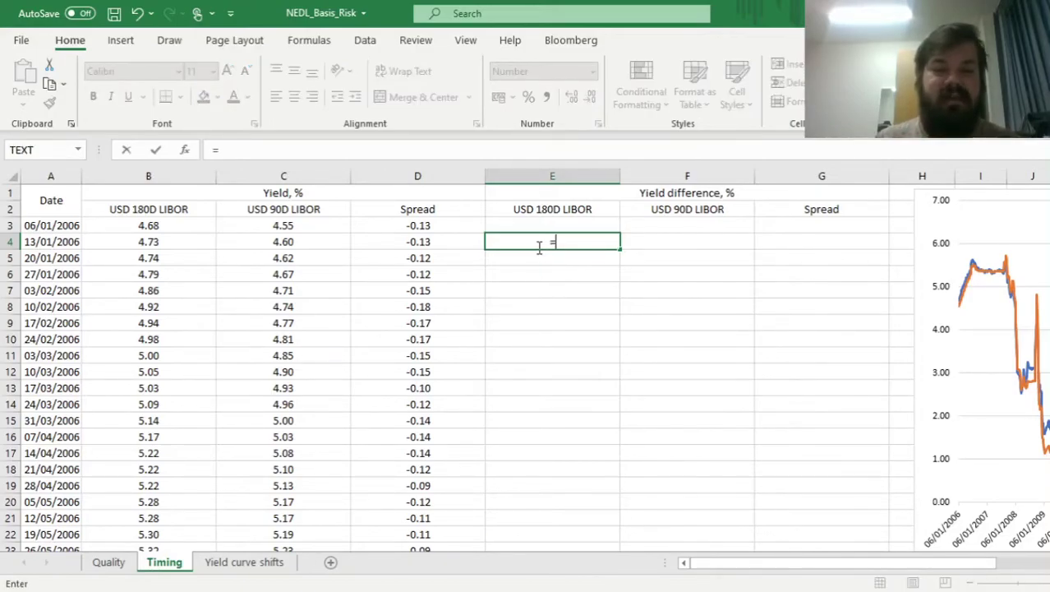
pyautogui.click(145, 242)
pyautogui.write('-')
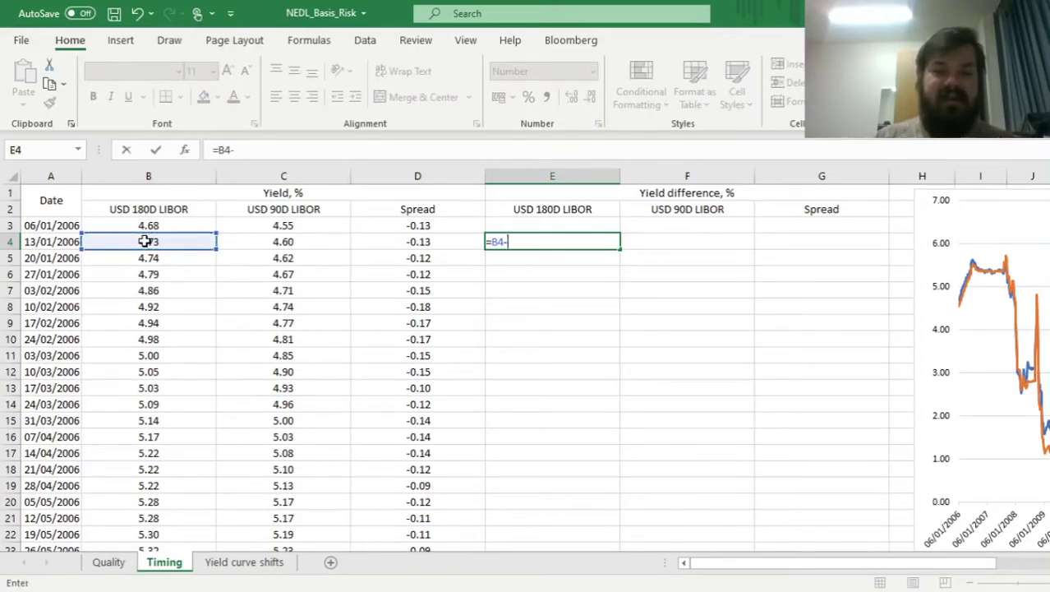
pyautogui.click(135, 226)
pyautogui.press('Return')
pyautogui.press('Return')
pyautogui.press('Up')
pyautogui.press('Up')
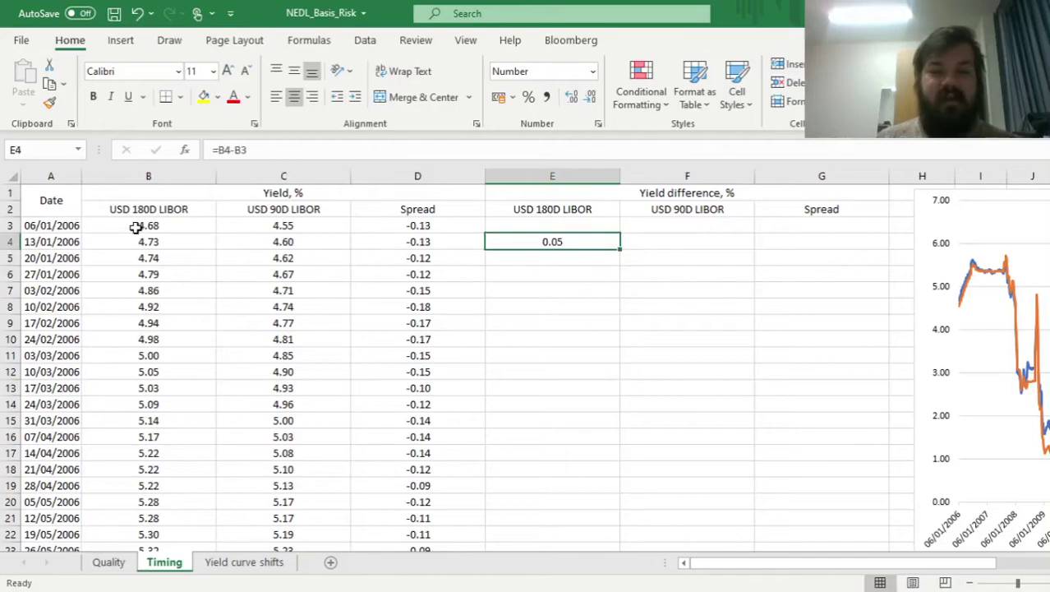
pyautogui.moveTo(621, 249); pyautogui.dragTo(889, 248)
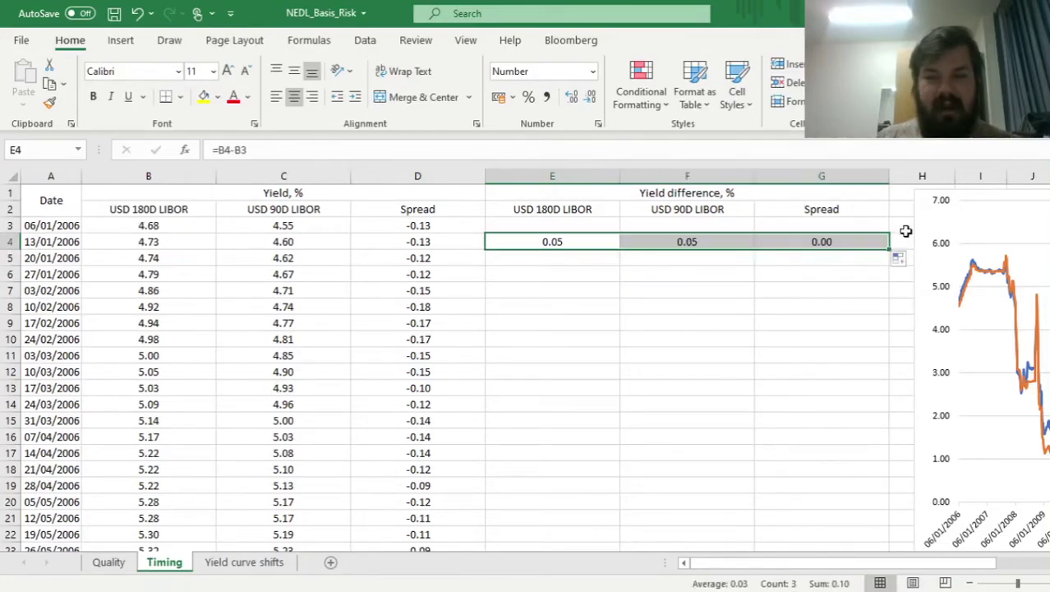
pyautogui.doubleClick(890, 250)
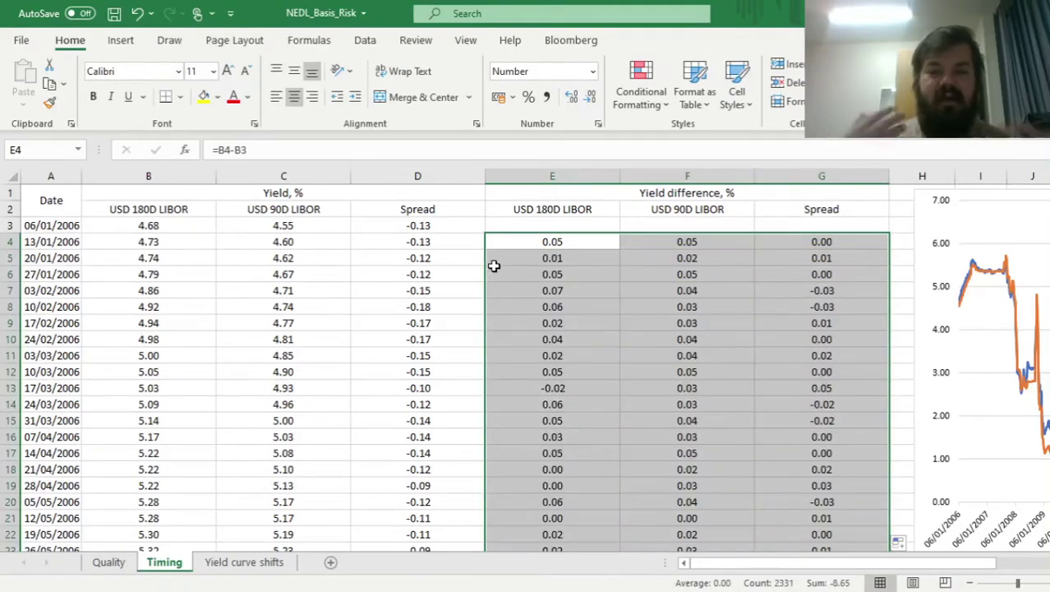
# Calculate the 2006-2020 correlation between 180D and 90D LIBOR yield differences in F782 as =CORREL(E4:E780,F4:F780)
pyautogui.click(57, 224)
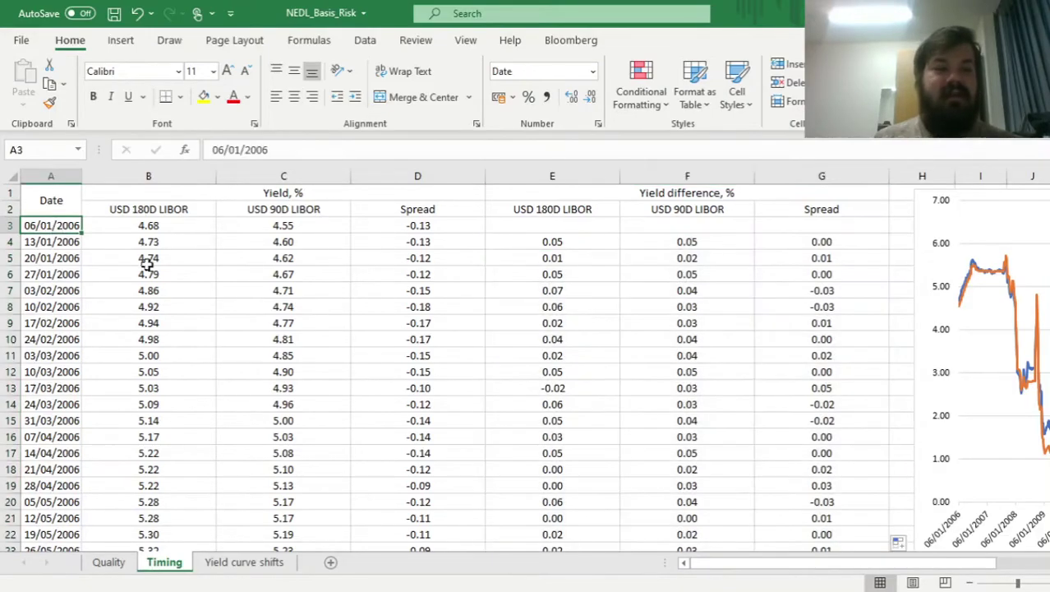
pyautogui.hotkey('ctrl', 'Down')
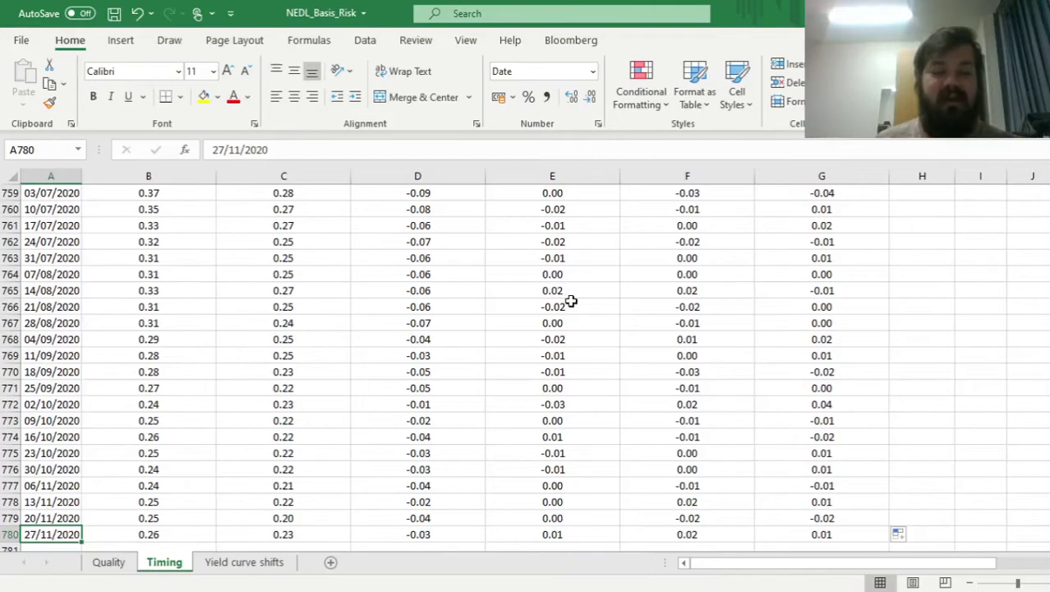
pyautogui.click(616, 403)
pyautogui.hotkey('ctrl', 'Down')
pyautogui.press('Down')
pyautogui.scroll(-1, 617, 402)
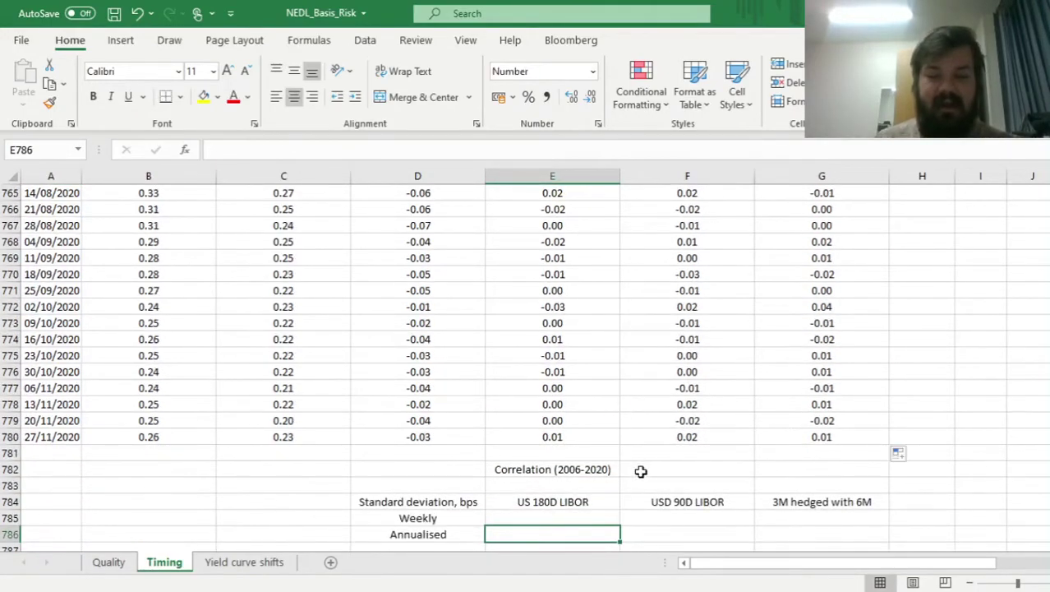
pyautogui.click(651, 480)
pyautogui.click(657, 467)
pyautogui.write('=')
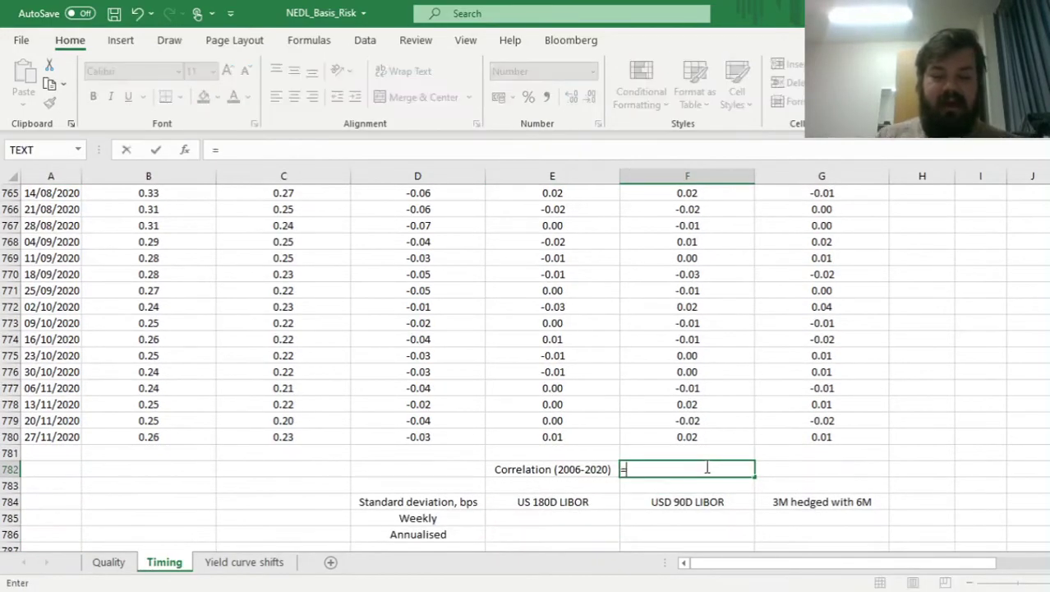
pyautogui.write('CORREL(')
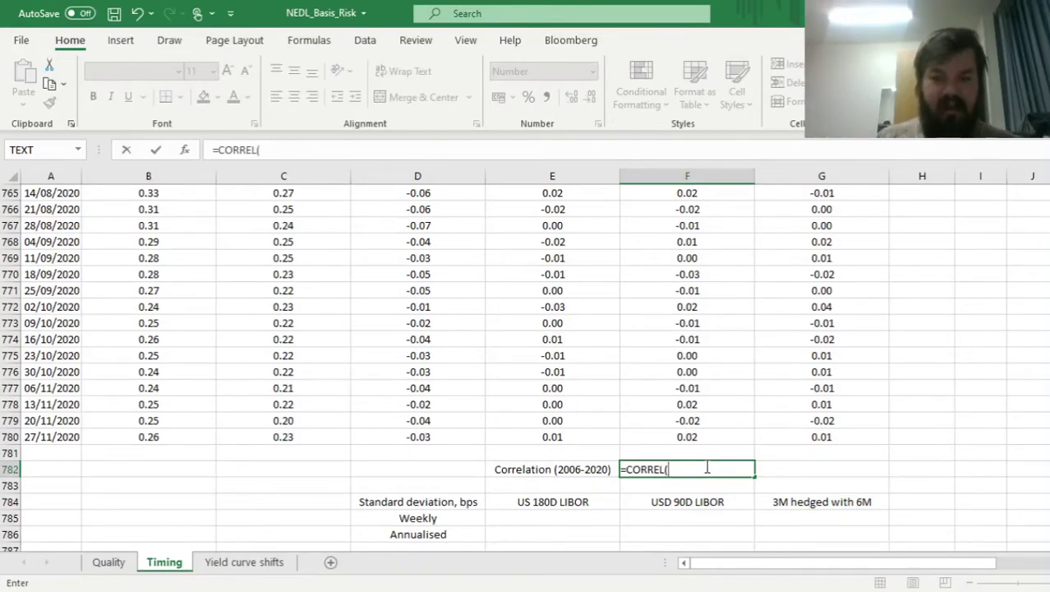
pyautogui.click(548, 419)
pyautogui.hotkey('ctrl', 'Up')
pyautogui.hotkey('ctrl', 'shift', 'Down')
pyautogui.write(',')
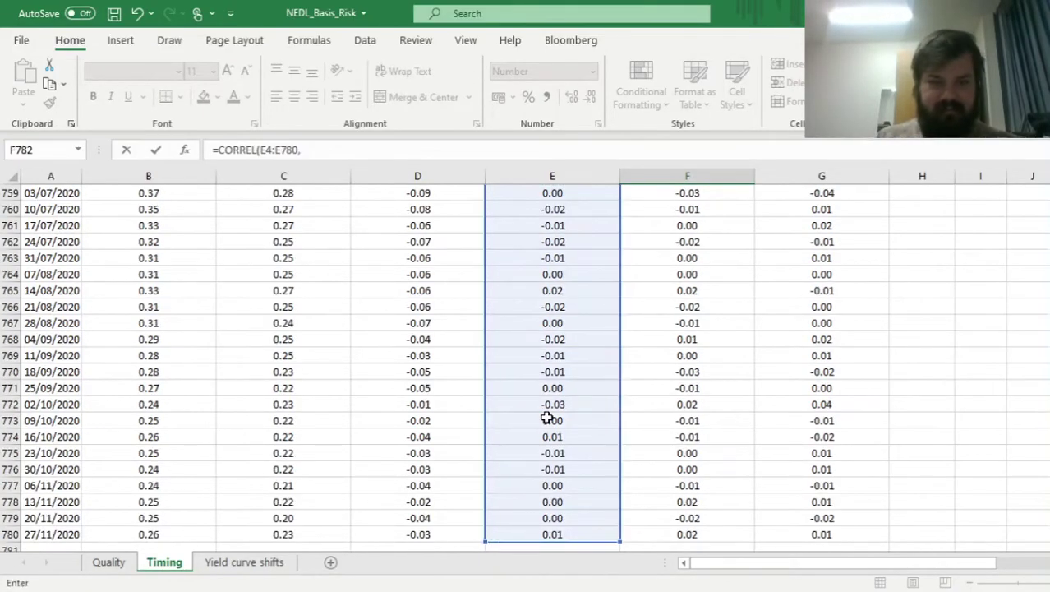
pyautogui.click(657, 405)
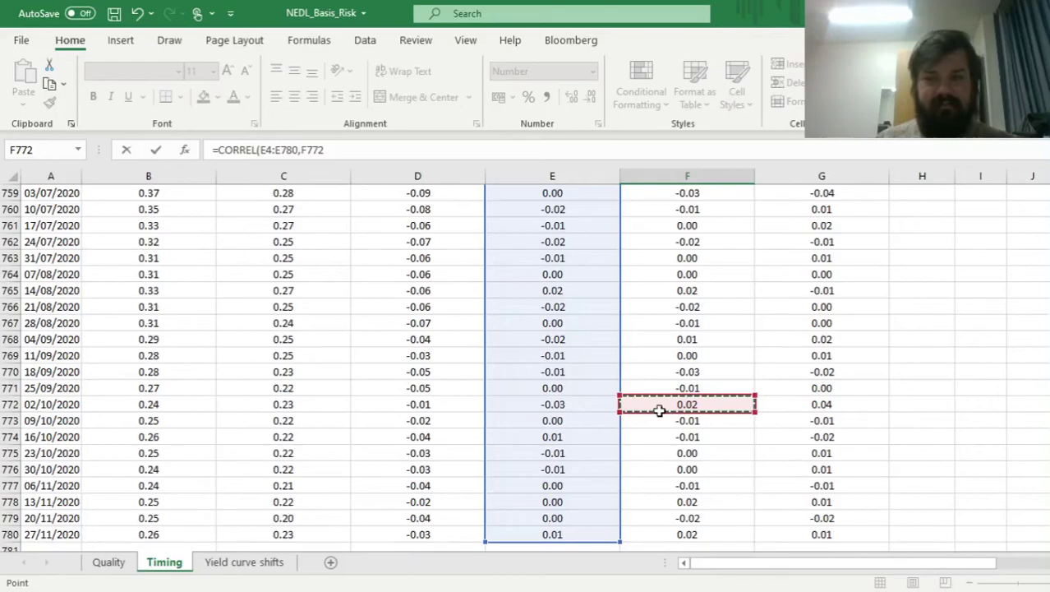
pyautogui.hotkey('ctrl', 'Up')
pyautogui.hotkey('ctrl', 'shift', 'Down')
pyautogui.press('Return')
pyautogui.press('Up')
pyautogui.press('Up')
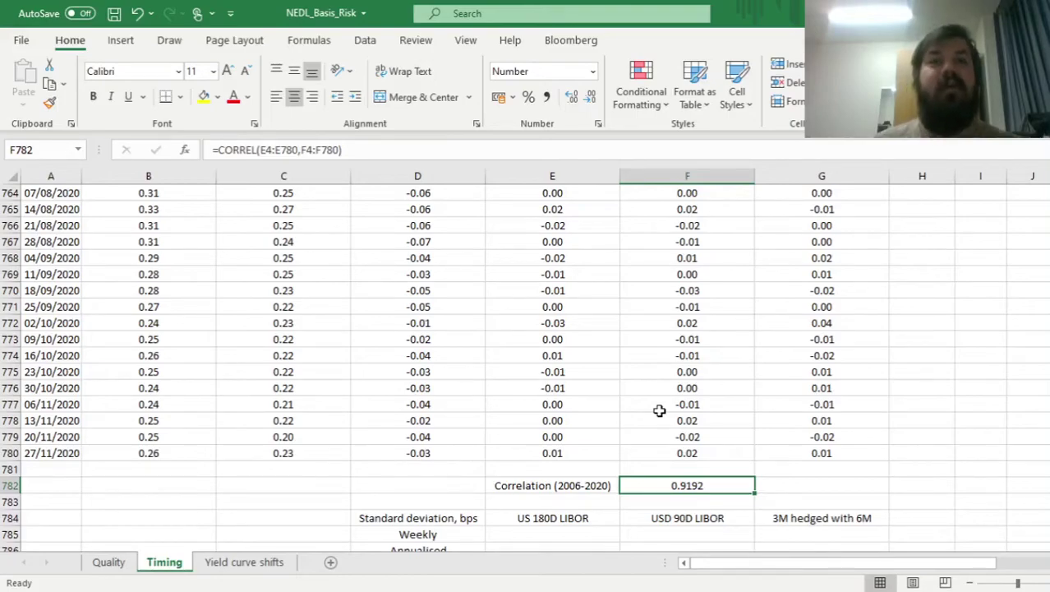
# Calculate the weekly standard deviation of 180D LIBOR in basis points in E785 as =STDEV.S(E4:E780)*100
pyautogui.press('Down')
pyautogui.press('Down')
pyautogui.press('Down')
pyautogui.press('Down')
pyautogui.press('Down')
pyautogui.press('Left')
pyautogui.press('Up')
pyautogui.press('Up')
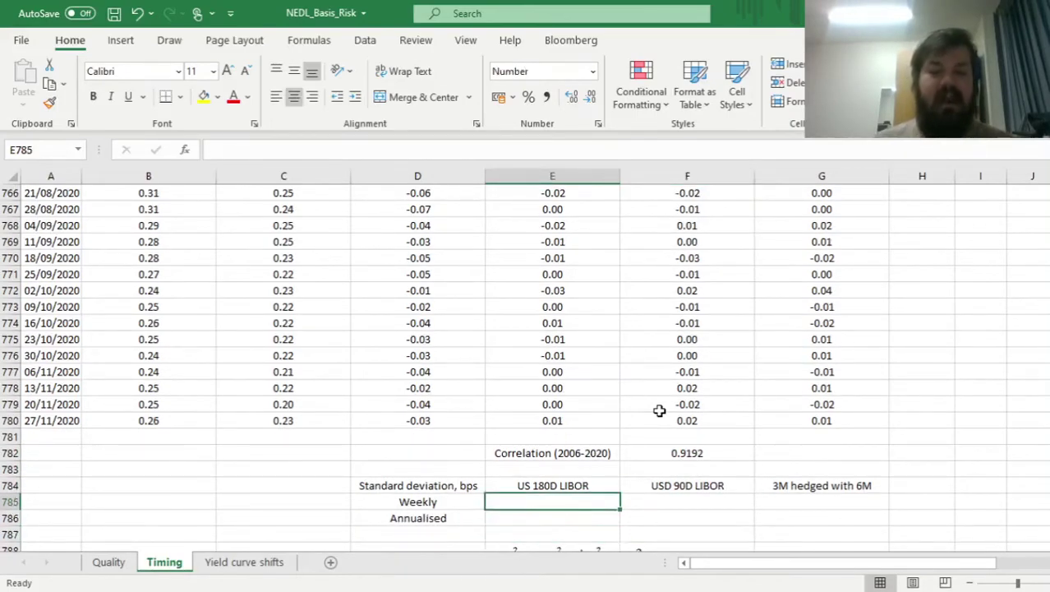
pyautogui.write('=')
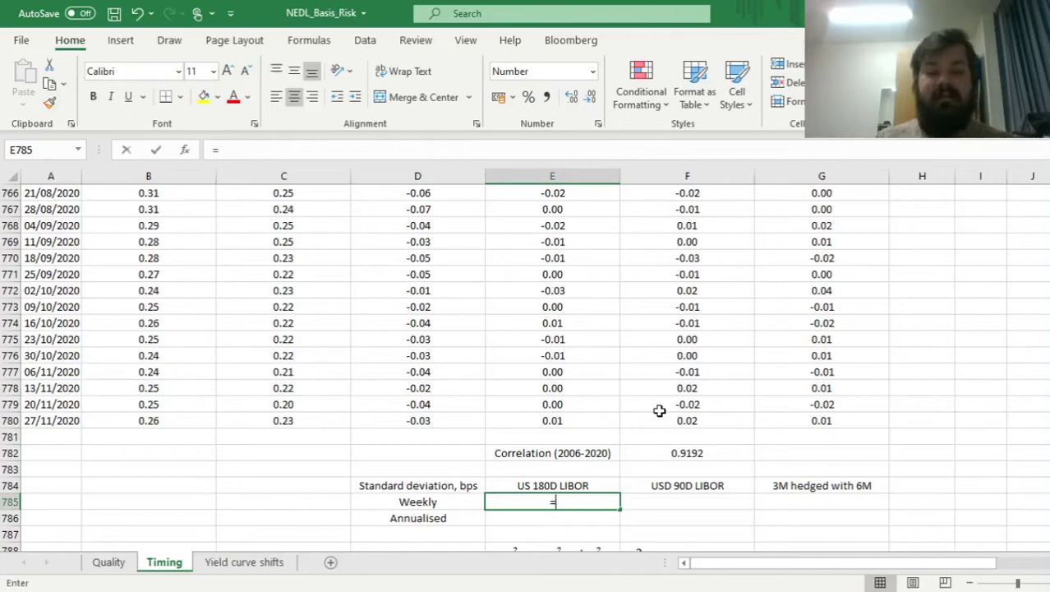
pyautogui.write('STDEV.S(')
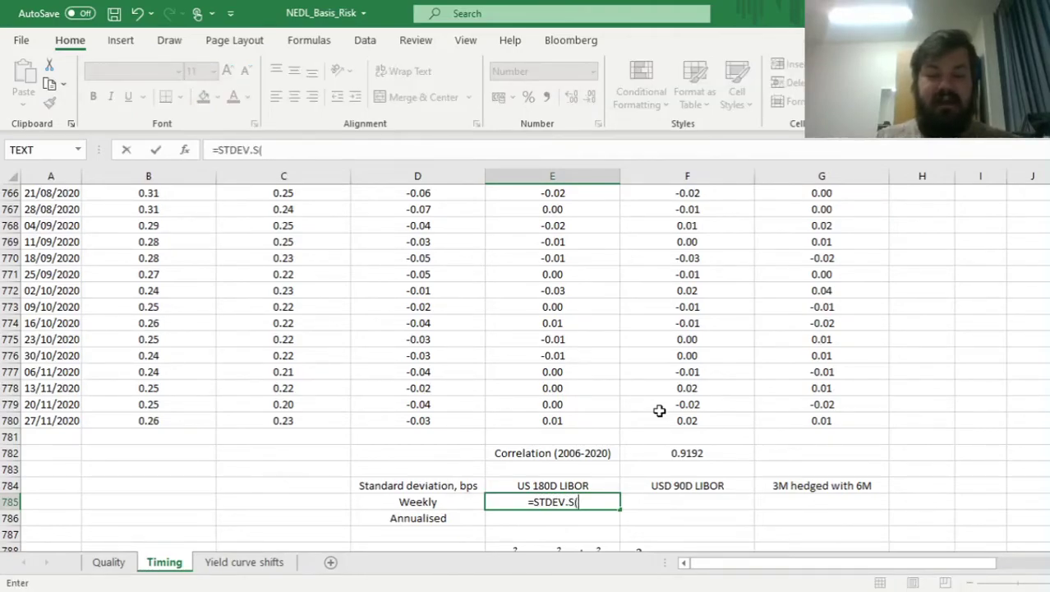
pyautogui.click(560, 420)
pyautogui.hotkey('ctrl', 'Up')
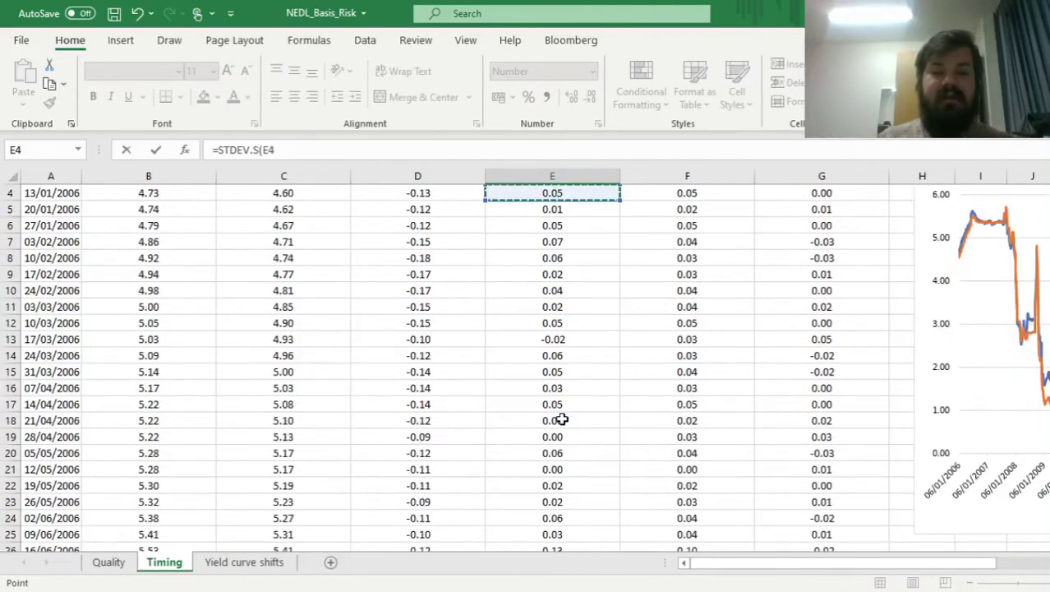
pyautogui.hotkey('ctrl', 'shift', 'Down')
pyautogui.write(')*100')
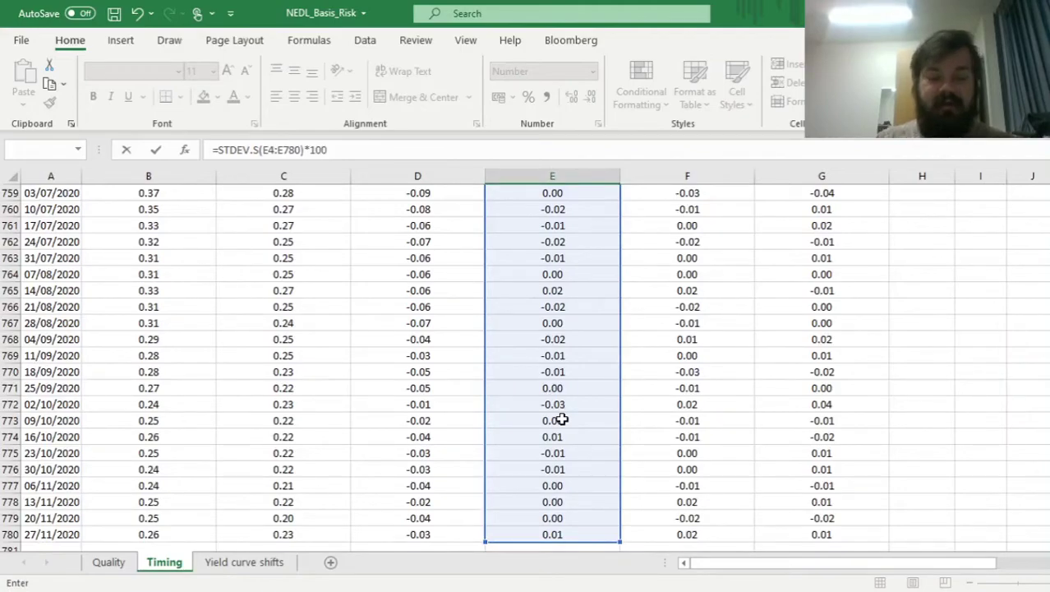
pyautogui.press('Return')
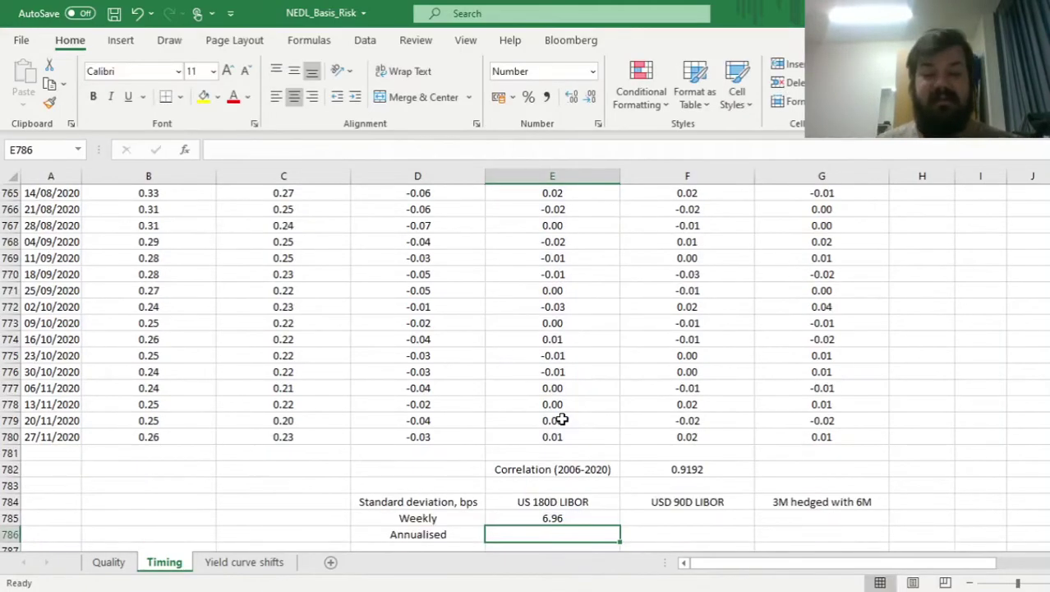
# Fill the weekly standard deviation formula across to 90D LIBOR and 3M hedged with 6M, leaving H785 empty
pyautogui.press('Up')
pyautogui.moveTo(621, 511); pyautogui.dragTo(945, 510)
pyautogui.click(918, 498)
pyautogui.press('Delete')
pyautogui.press('Left')
pyautogui.press('Left')
pyautogui.press('Left')
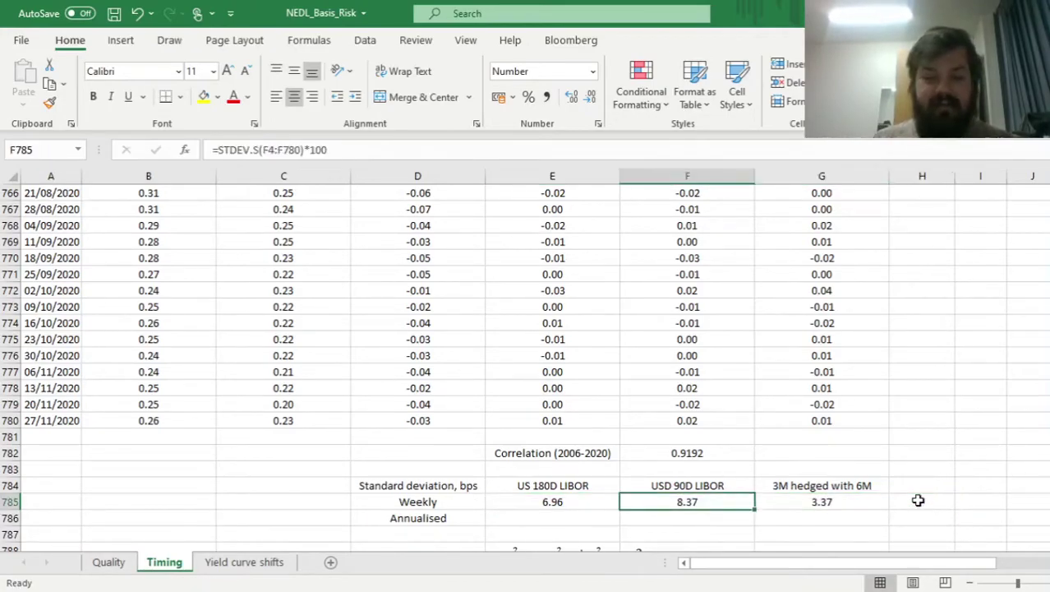
# Compare the weekly 180D and 90D LIBOR standard deviations and examine how both yields move on the Timing chart
pyautogui.press('Up')
pyautogui.press('Down')
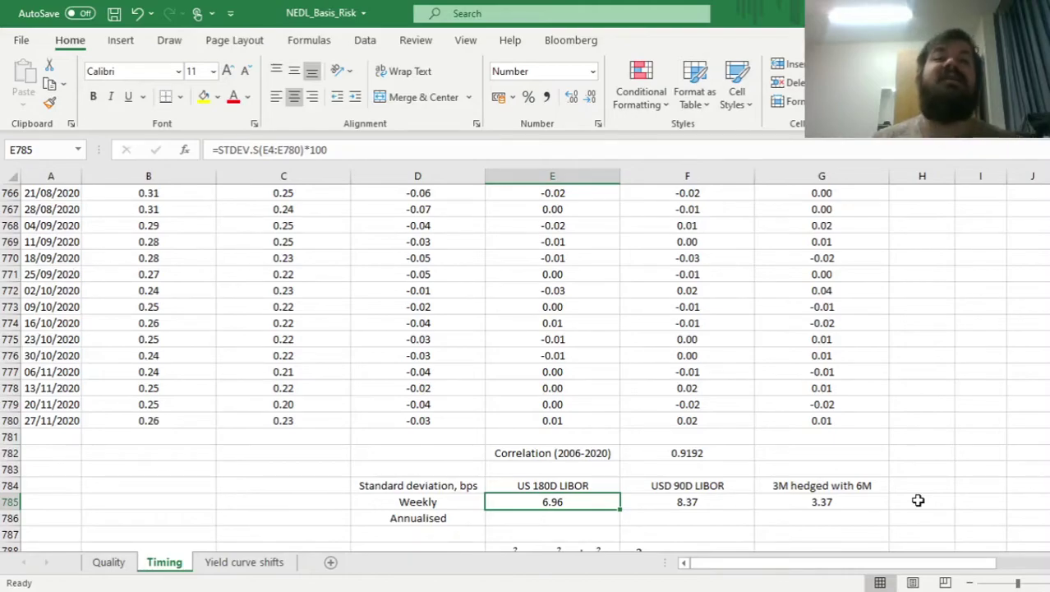
pyautogui.press('Right')
pyautogui.press('Up')
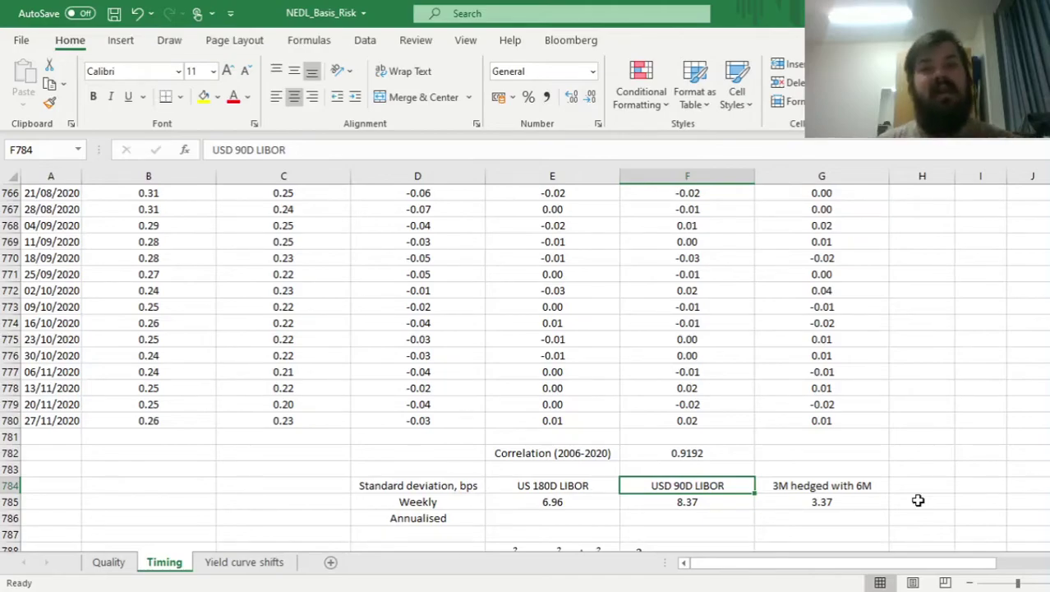
pyautogui.click(794, 418)
pyautogui.hotkey('ctrl', 'Up')
pyautogui.hotkey('ctrl', 'Up')
pyautogui.moveTo(764, 354); pyautogui.dragTo(775, 449)
pyautogui.click(631, 388)
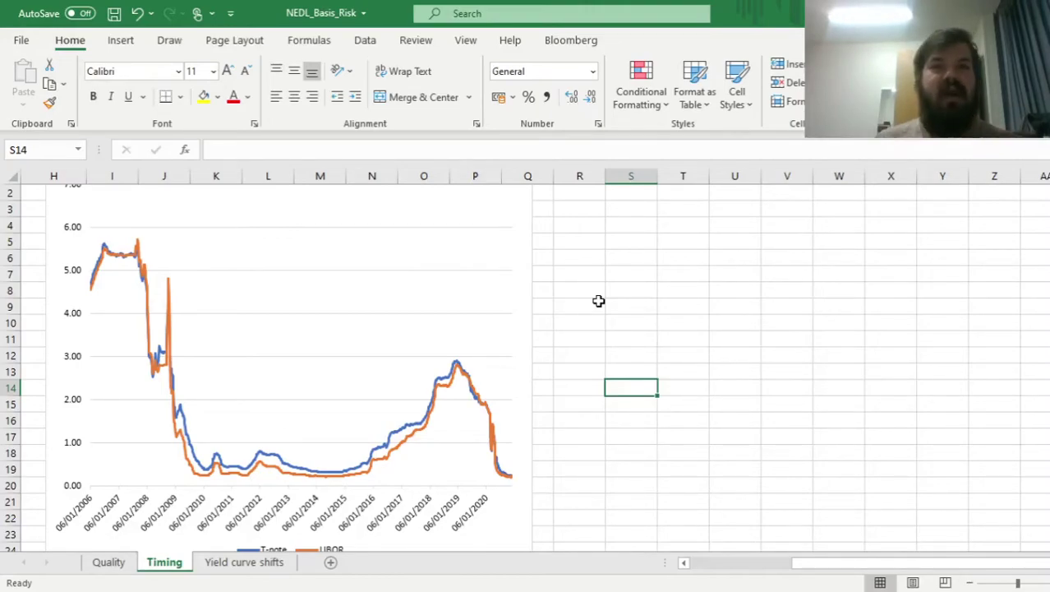
# Calculate the annualised standard deviation of 180D LIBOR in E786 as =E785*SQRT(52) and fill it across to G786
pyautogui.hotkey('ctrl', 'Left')
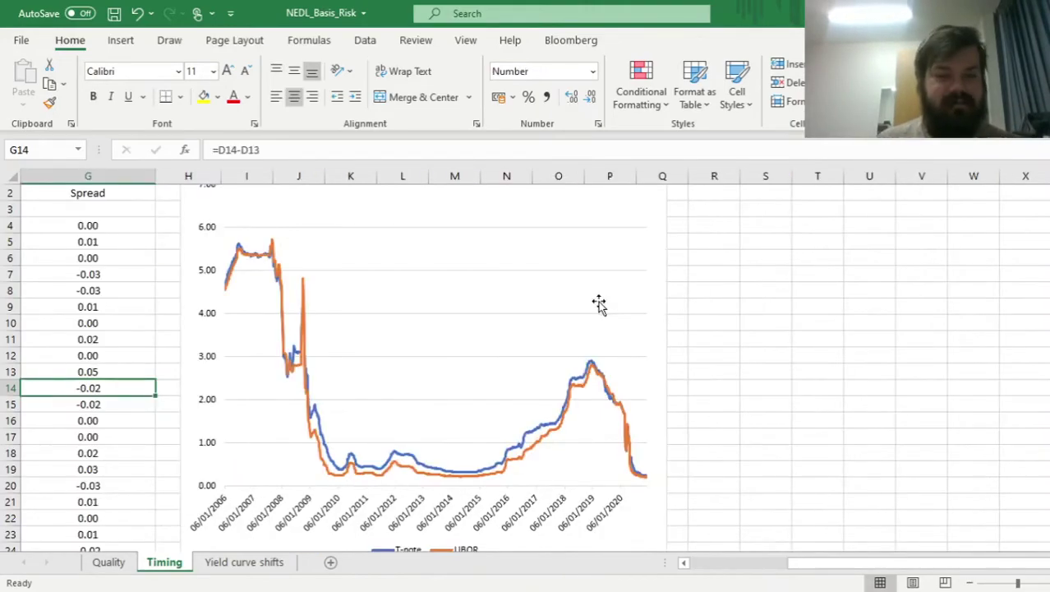
pyautogui.hotkey('ctrl', 'Down')
pyautogui.hotkey('ctrl', 'Left')
pyautogui.press('Down')
pyautogui.press('Down')
pyautogui.press('Down')
pyautogui.press('Down')
pyautogui.press('Down')
pyautogui.press('Down')
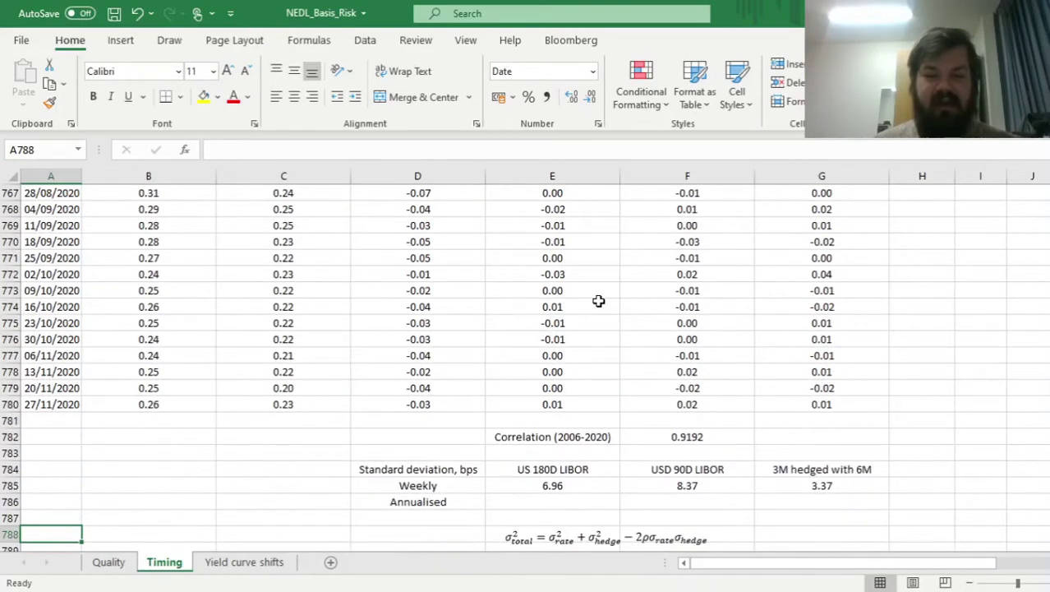
pyautogui.click(541, 502)
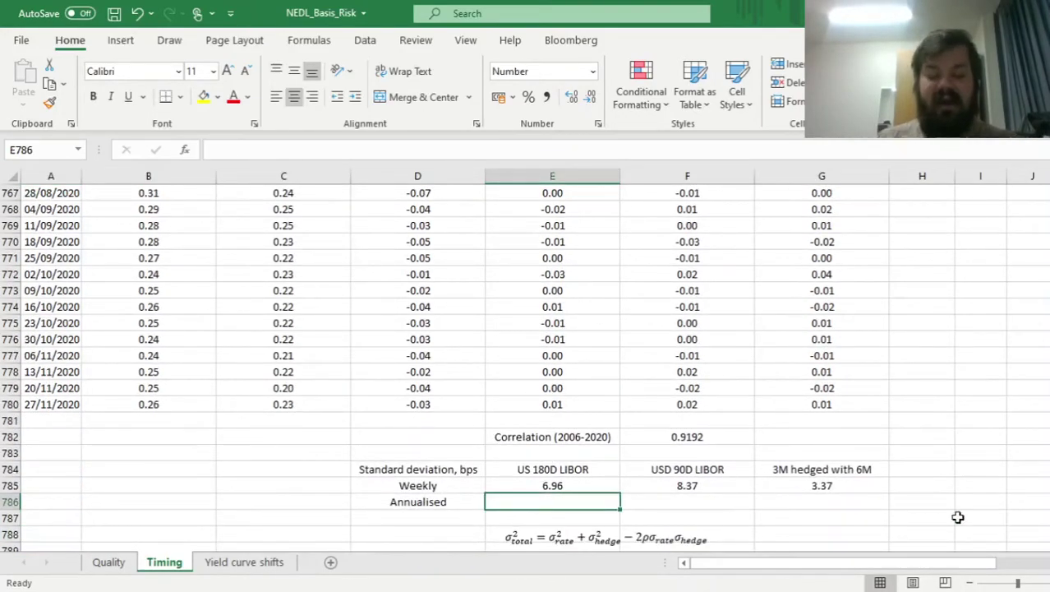
pyautogui.write('=')
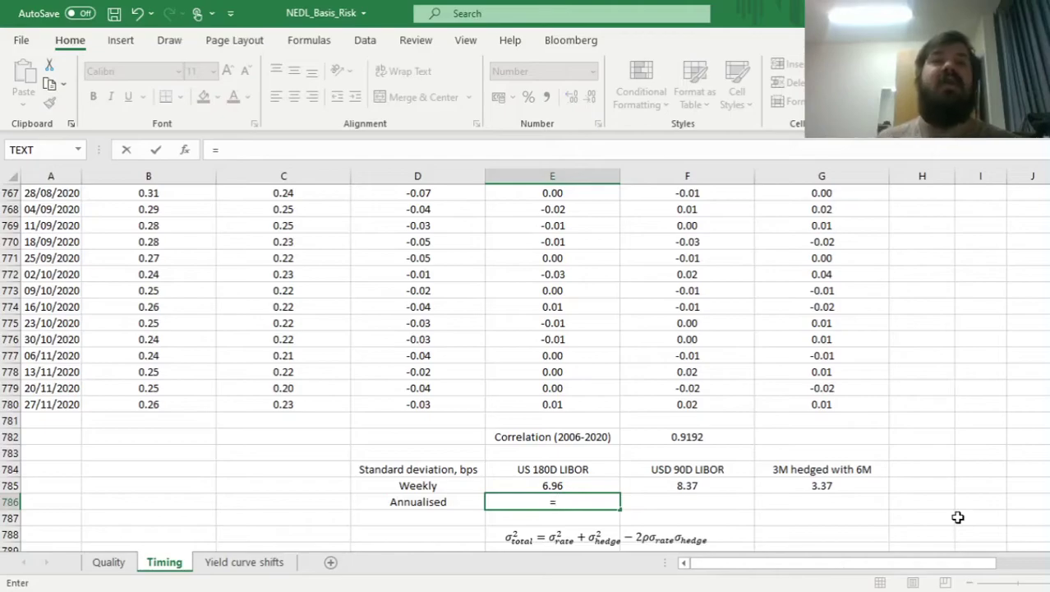
pyautogui.press('Up')
pyautogui.write('*SQRT(52)')
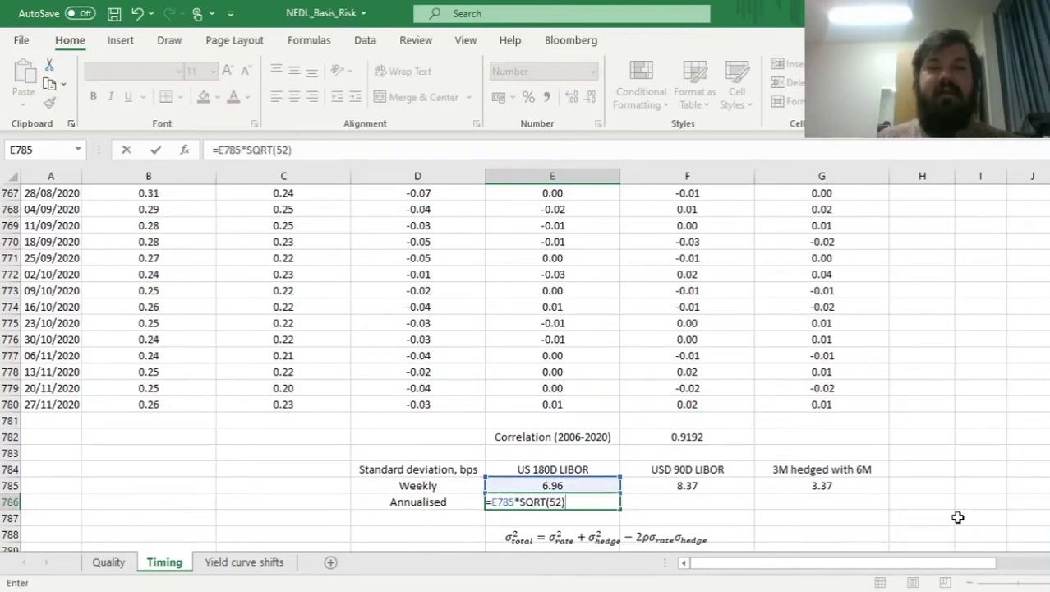
pyautogui.press('Return')
pyautogui.press('Up')
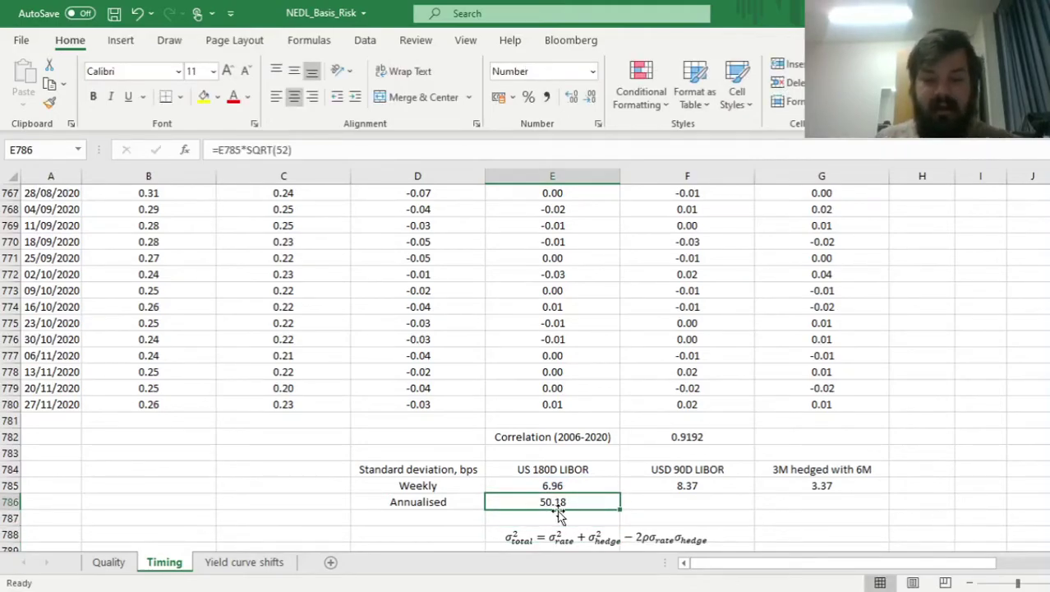
pyautogui.moveTo(618, 509); pyautogui.dragTo(822, 510)
pyautogui.click(1027, 403)
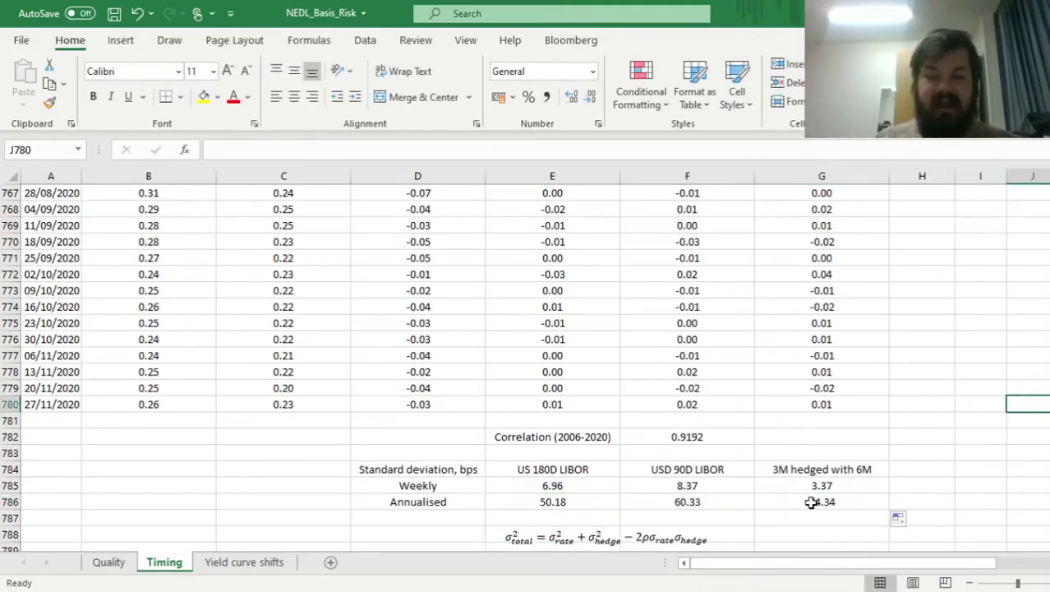
# Compare the weekly and annualised standard deviations of 90D LIBOR with those of 3M hedged with 6M
pyautogui.click(811, 487)
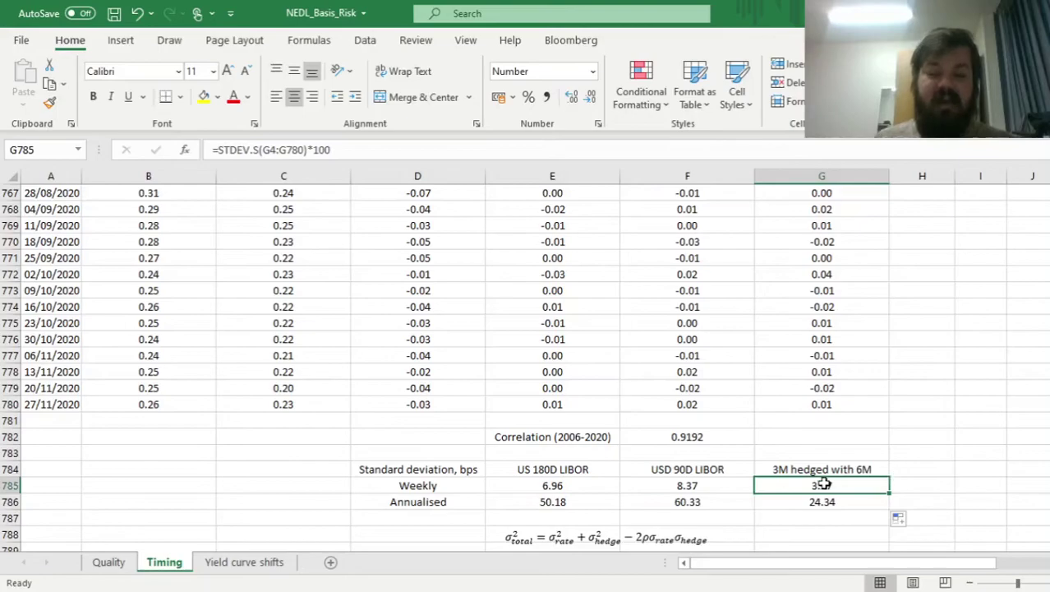
pyautogui.click(845, 504)
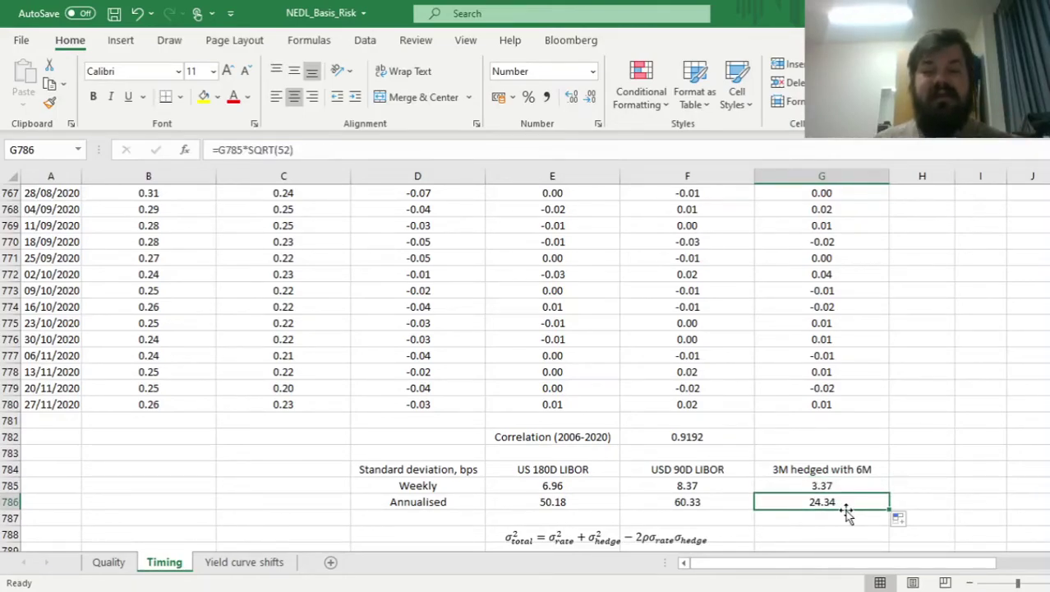
pyautogui.press('Up')
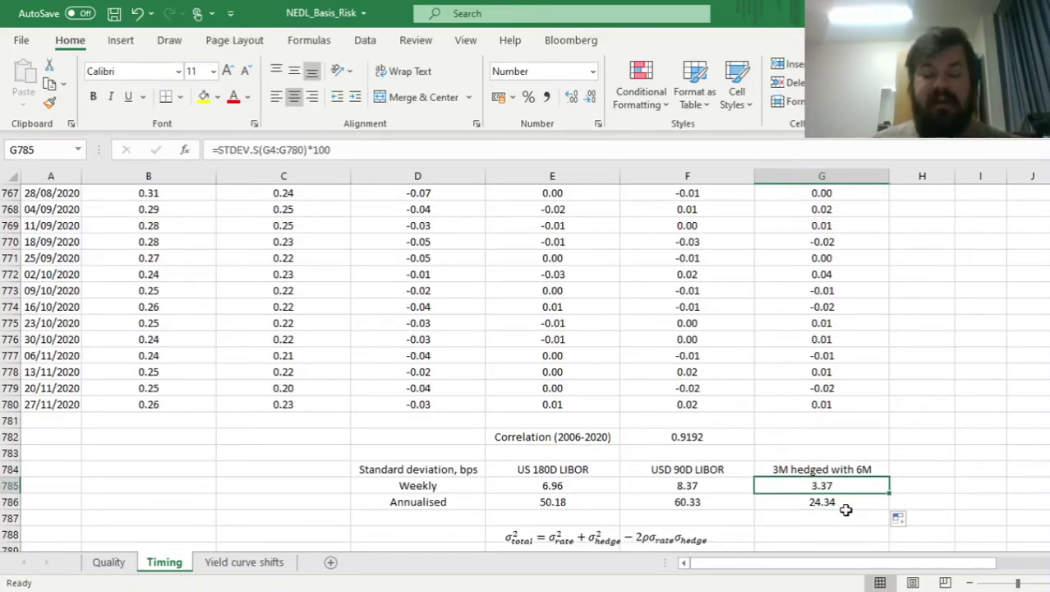
pyautogui.press('Left')
pyautogui.press('Down')
pyautogui.press('Up')
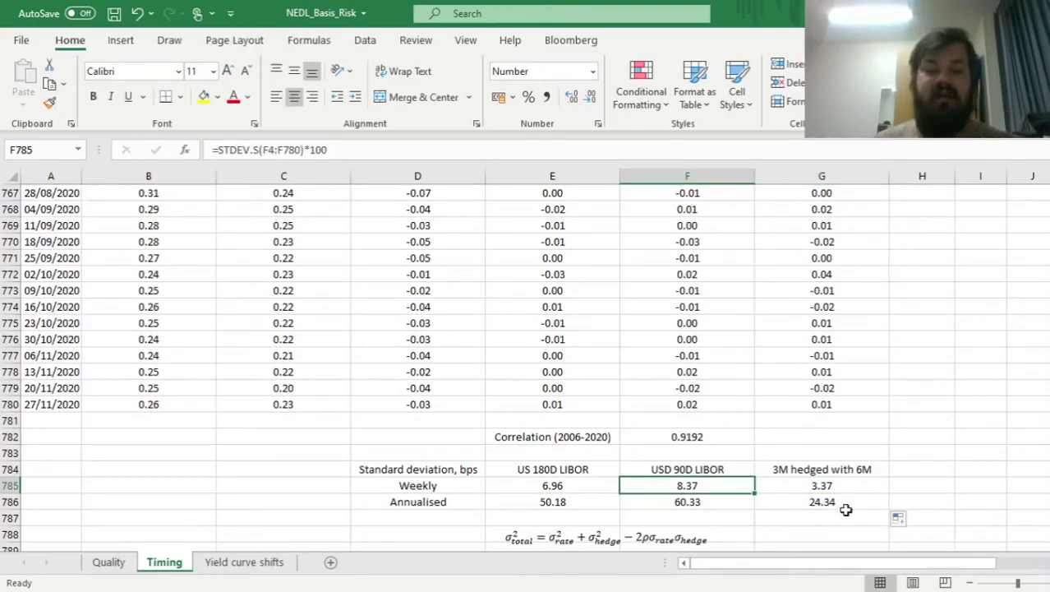
pyautogui.press('Right')
pyautogui.press('Down')
pyautogui.press('Left')
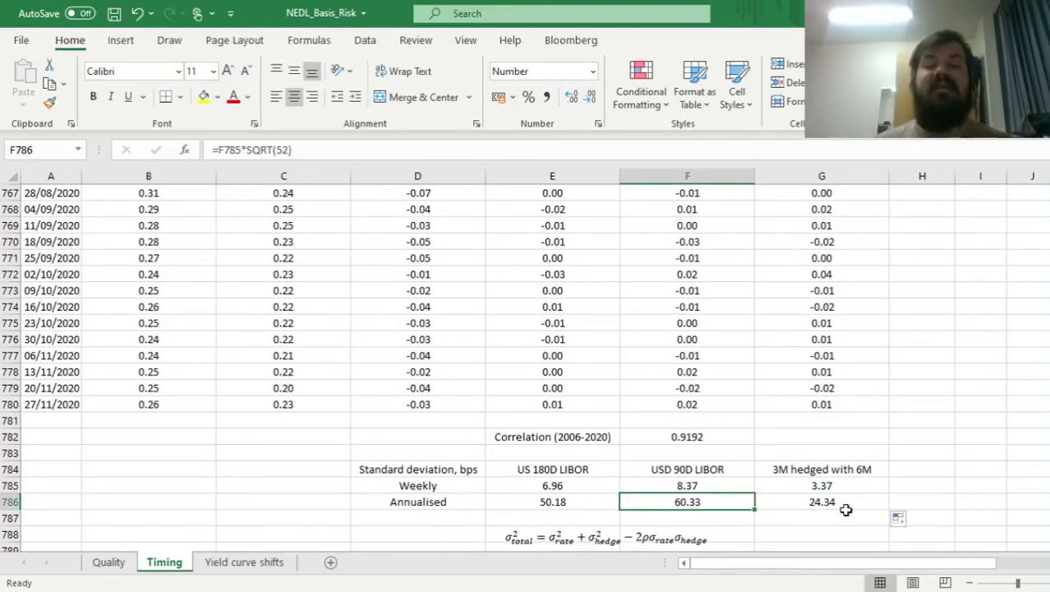
pyautogui.click(846, 509)
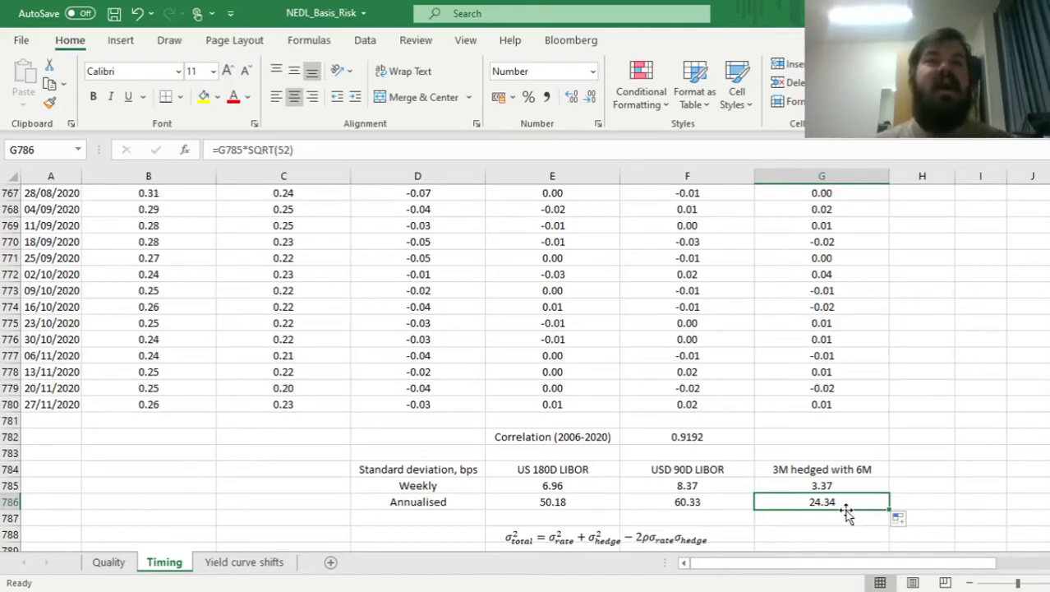
# Examine the total variance formula and the correlation condition for an effective hedge against the 2006-2020 correlation and the yield data
pyautogui.press('Down')
pyautogui.press('Down')
pyautogui.press('Down')
pyautogui.press('Down')
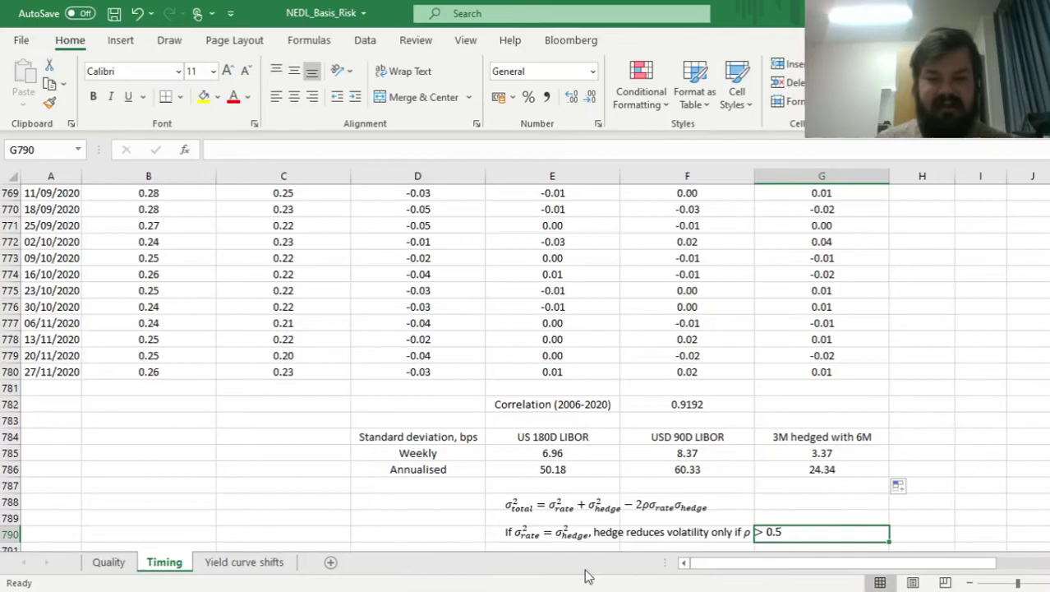
pyautogui.click(828, 501)
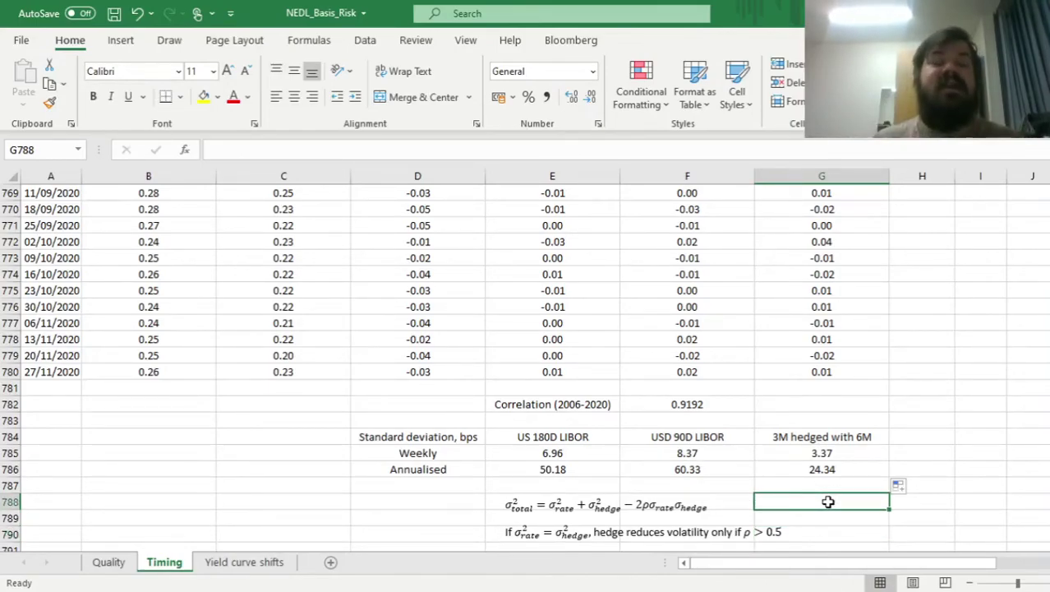
pyautogui.click(691, 404)
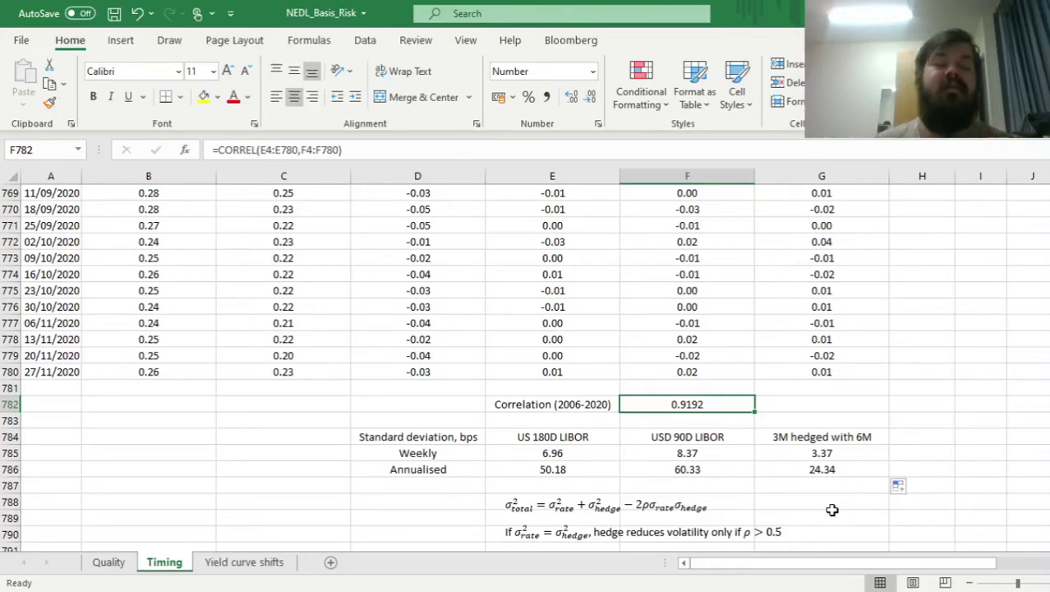
pyautogui.click(105, 369)
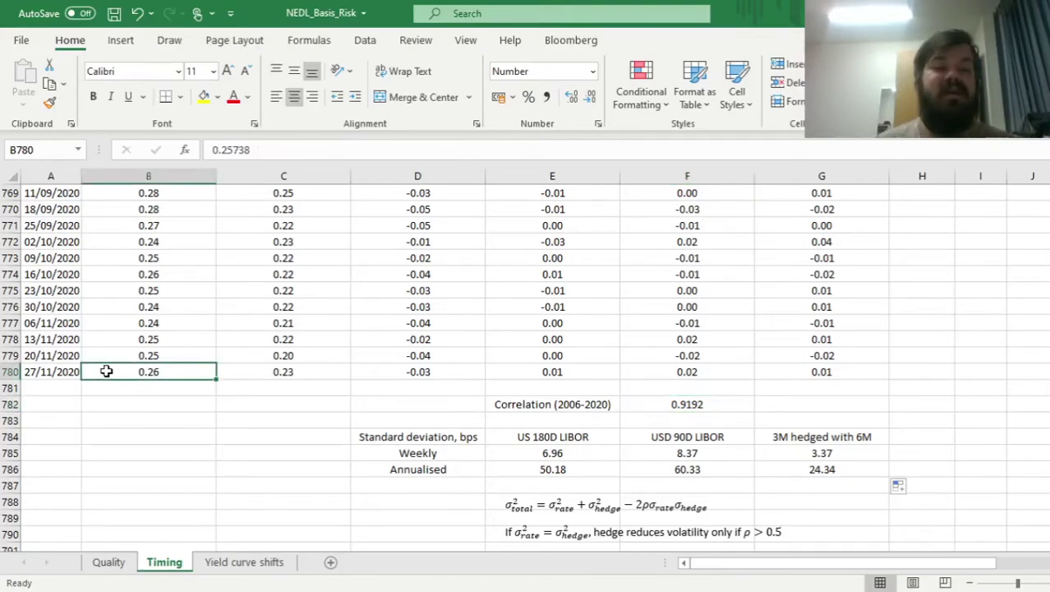
pyautogui.hotkey('ctrl', 'Up')
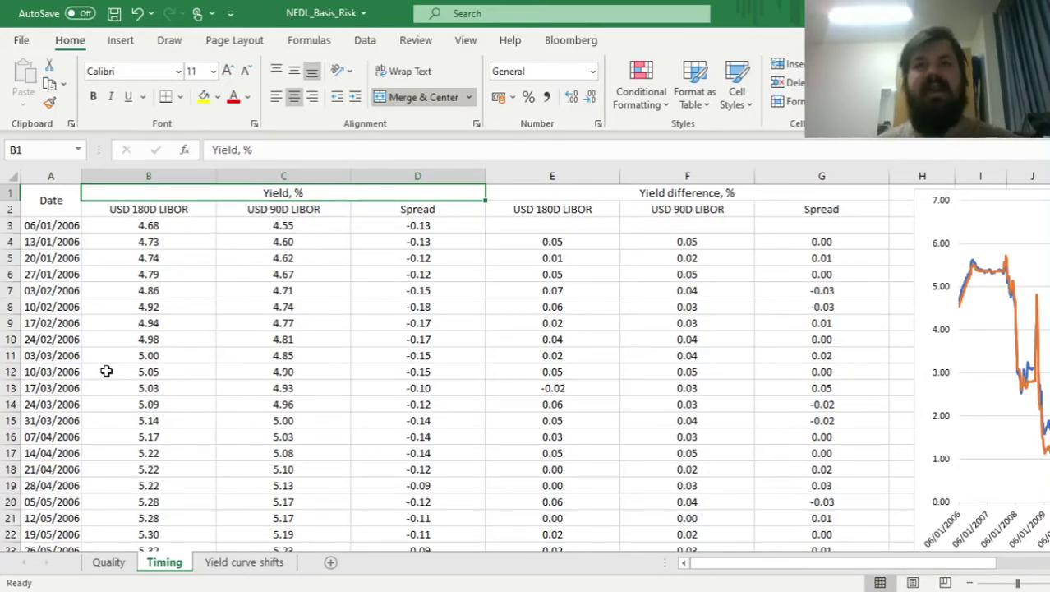
pyautogui.hotkey('ctrl', 'Down')
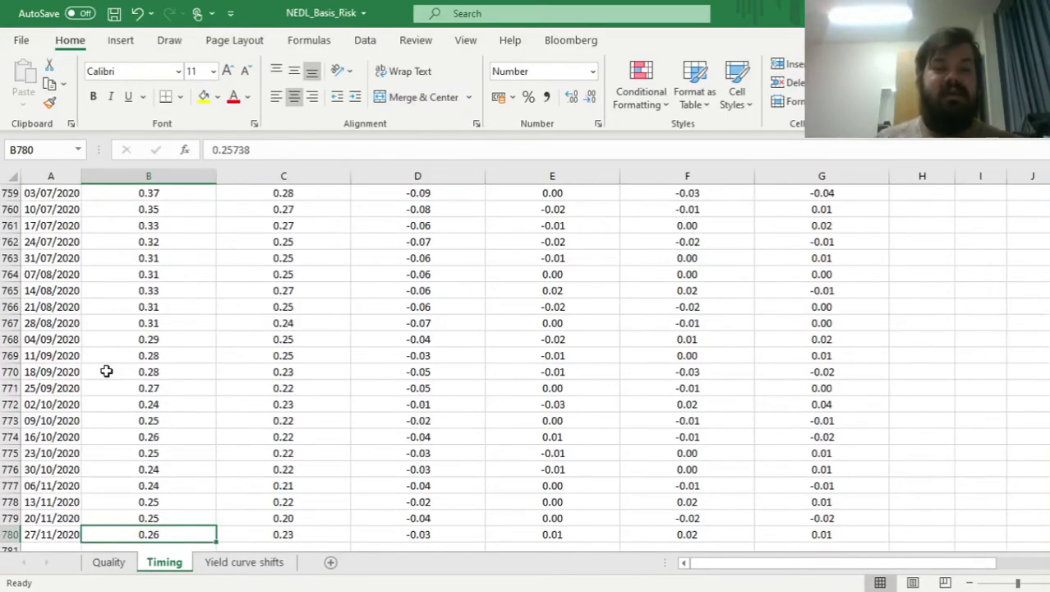
# Examine the yearly correlation and annualised volatility table below the formulas, highlighting the 2013 and 2019 rows up to the Productive? column
pyautogui.press('Down')
pyautogui.press('Down')
pyautogui.press('Down')
pyautogui.press('Down')
pyautogui.press('Down')
pyautogui.press('Down')
pyautogui.press('Down')
pyautogui.press('Down')
pyautogui.press('Down')
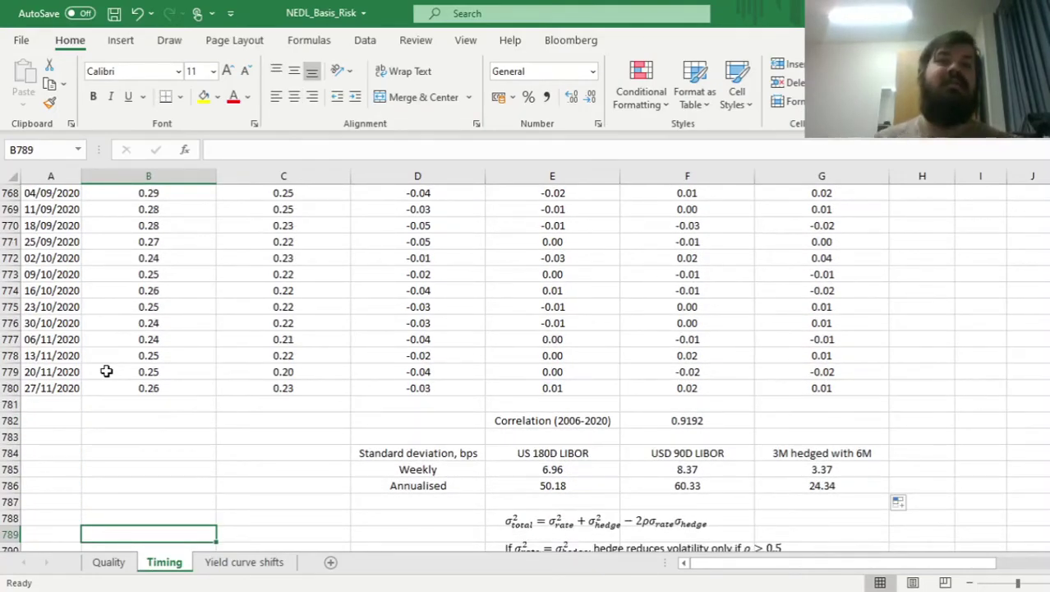
pyautogui.press('Down')
pyautogui.press('Down')
pyautogui.press('Down')
pyautogui.press('Down')
pyautogui.press('Down')
pyautogui.press('Down')
pyautogui.press('Down')
pyautogui.press('Down')
pyautogui.press('Down')
pyautogui.press('Down')
pyautogui.press('Down')
pyautogui.press('Down')
pyautogui.press('Down')
pyautogui.press('Down')
pyautogui.press('Down')
pyautogui.press('Down')
pyautogui.press('Down')
pyautogui.press('Down')
pyautogui.press('Down')
pyautogui.press('Down')
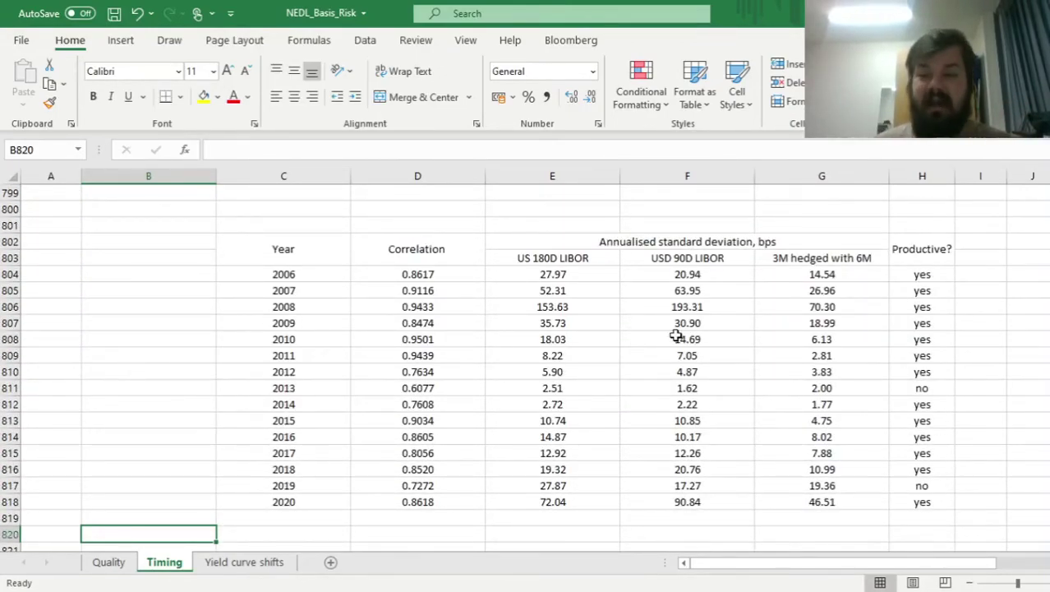
pyautogui.click(926, 272)
pyautogui.moveTo(926, 272); pyautogui.dragTo(257, 388)
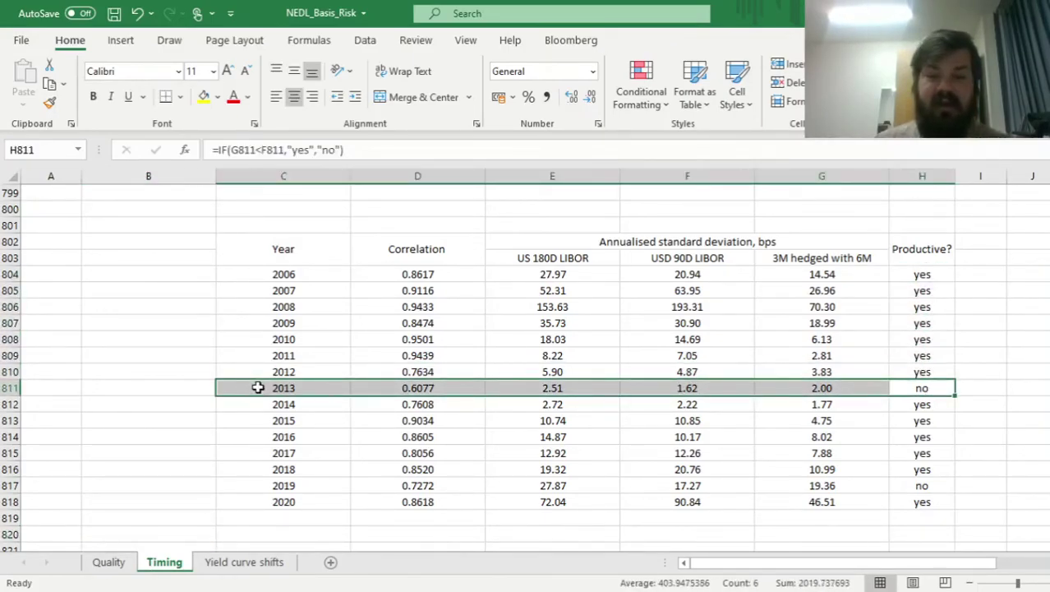
pyautogui.moveTo(904, 483); pyautogui.dragTo(224, 479)
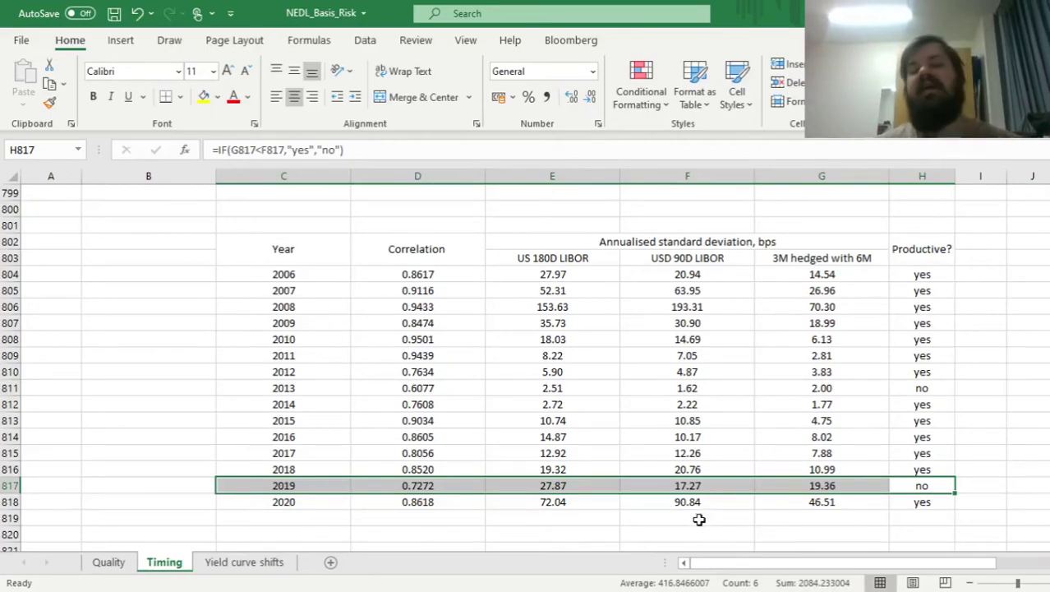
# Compare the 2020 annualised standard deviations of 90D LIBOR and 3M hedged with 6M in the yearly table
pyautogui.click(697, 514)
pyautogui.click(685, 500)
pyautogui.hotkey('shift', 'Right')
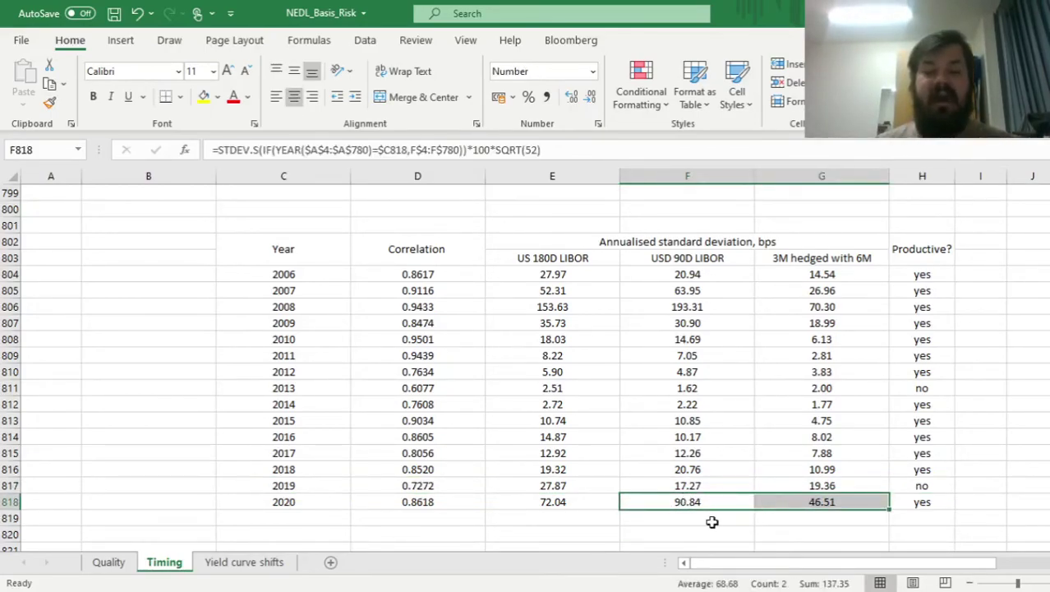